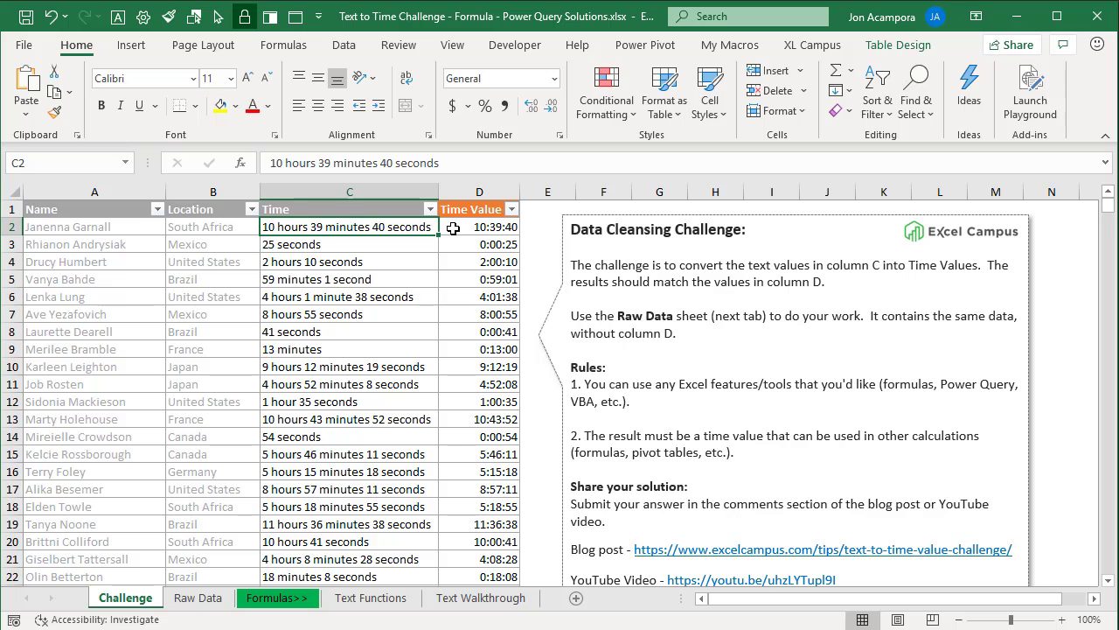
# Check the =TIME(D2,E2,F2) formula in G2 of Text Functions, then move to Text Walkthrough
pyautogui.click(367, 597)
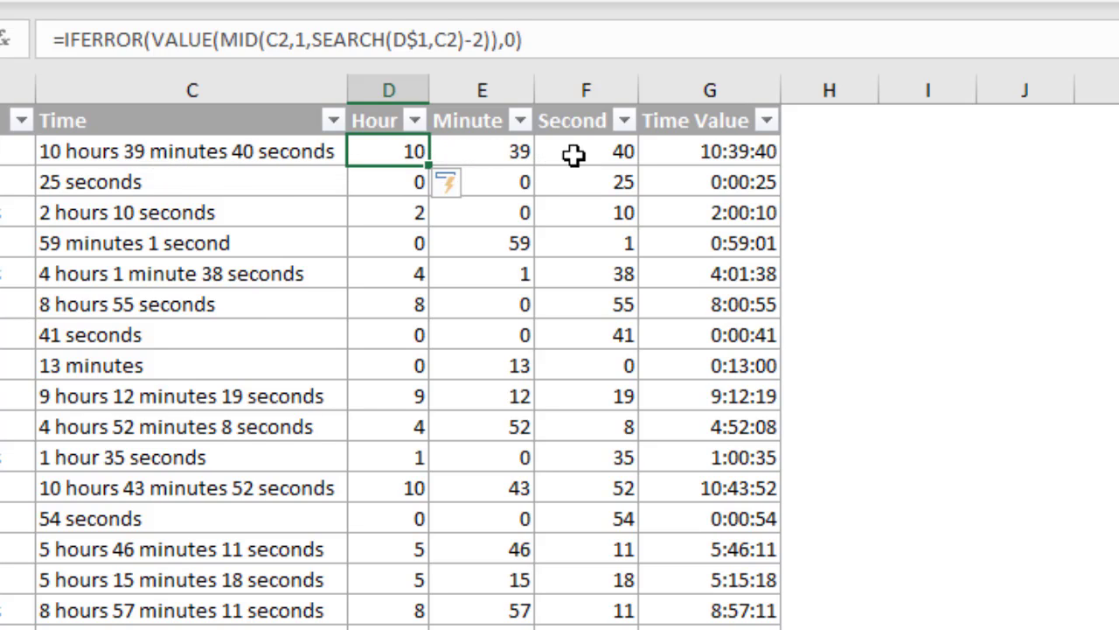
pyautogui.click(682, 154)
pyautogui.press('F2')
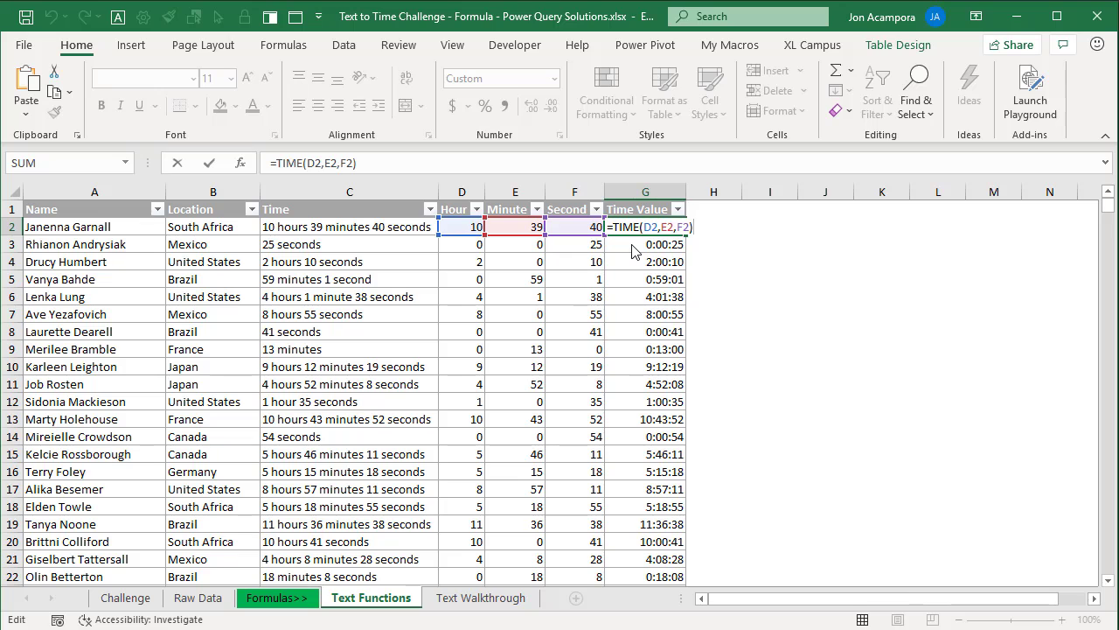
pyautogui.press('Escape')
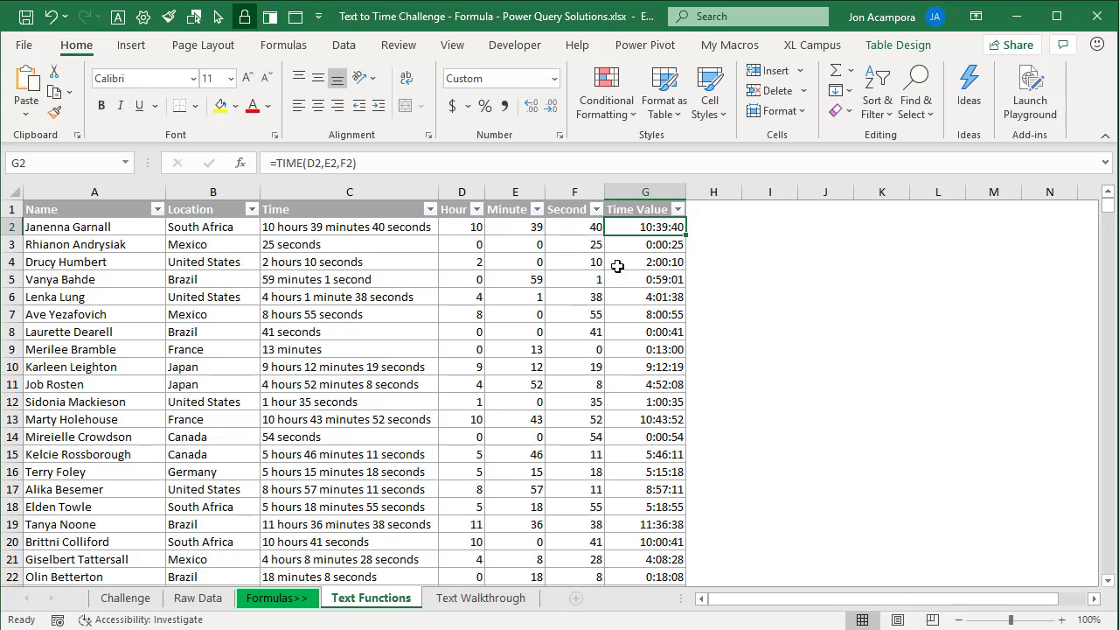
pyautogui.click(481, 598)
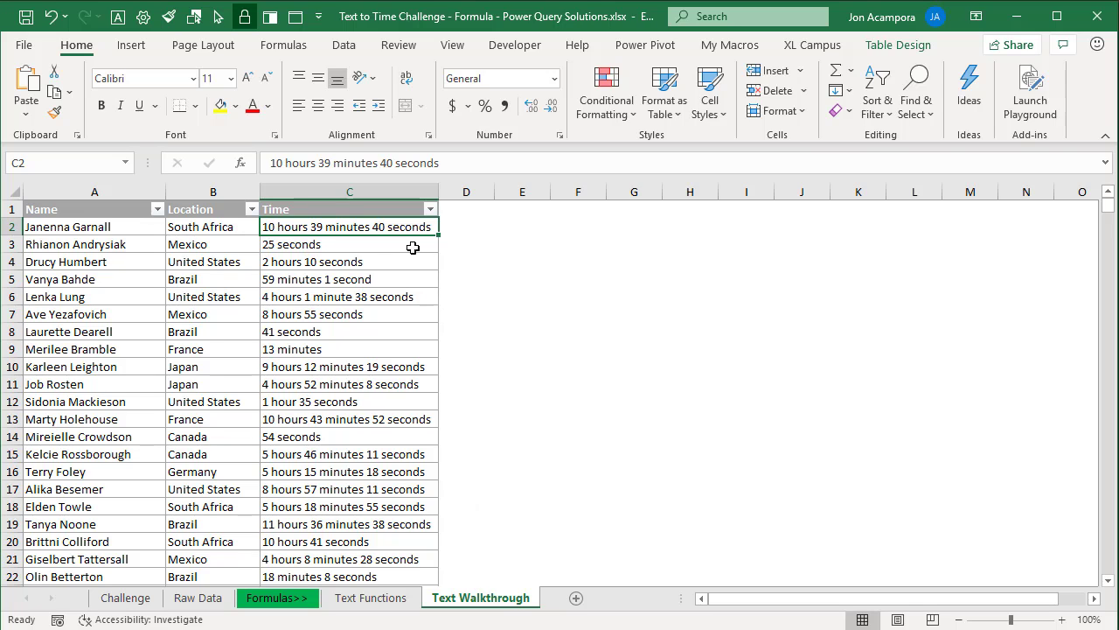
# Enter the header 'Hour' in cell D1 so the table gains column D
pyautogui.click(469, 209)
pyautogui.write('Hour')
pyautogui.press('Return')
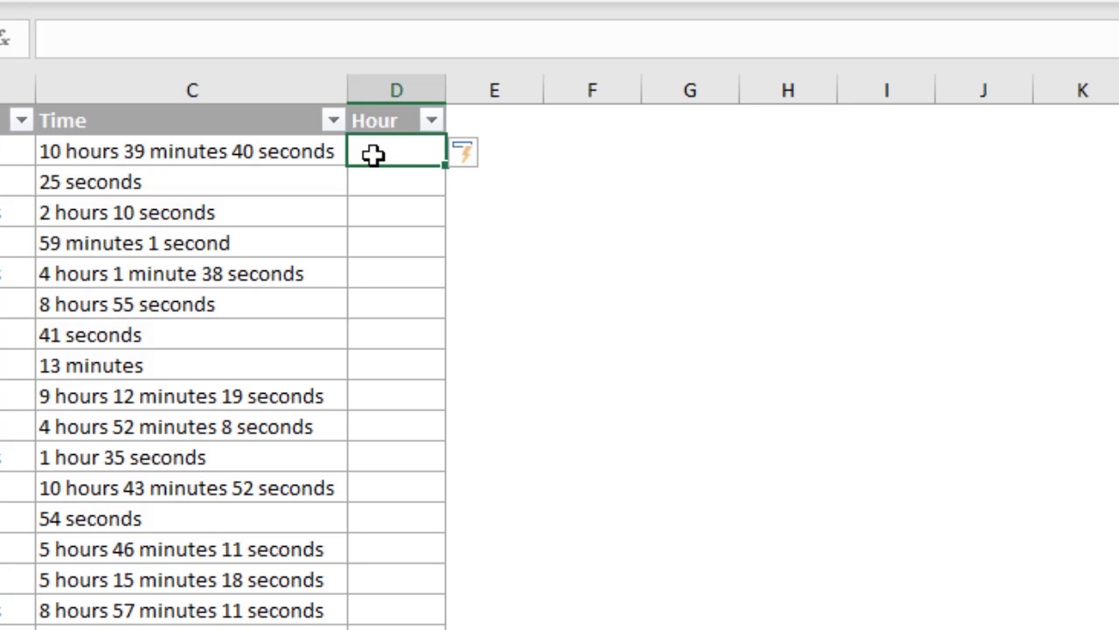
# Enter =MID(C2,1,2) in D2 so the Hour column fills with values like 10, 25 and 59
pyautogui.write('=')
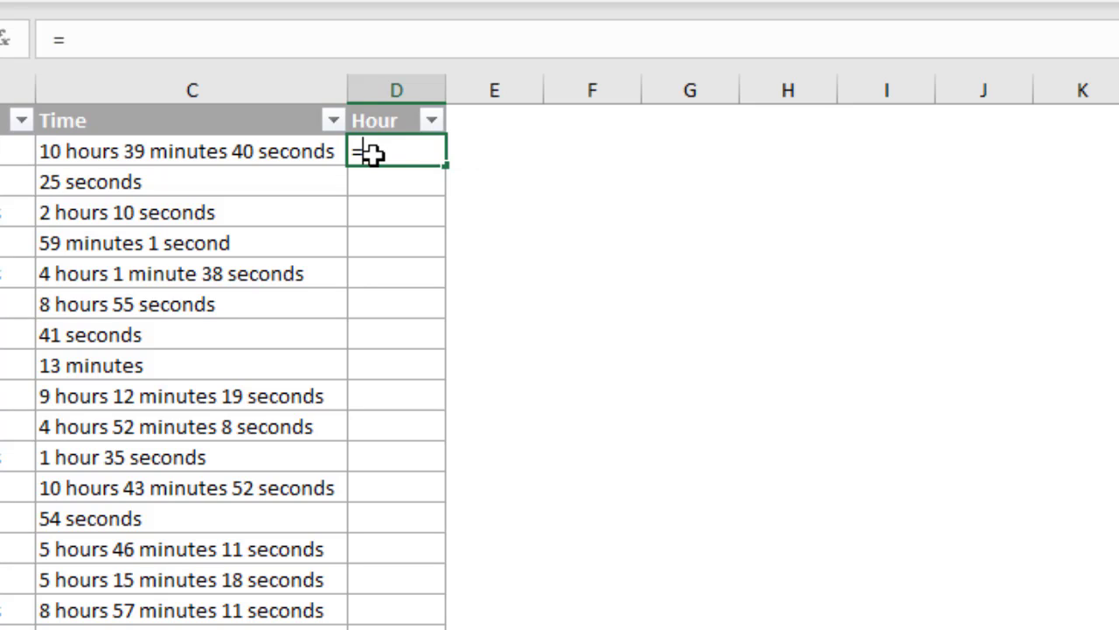
pyautogui.write('mid')
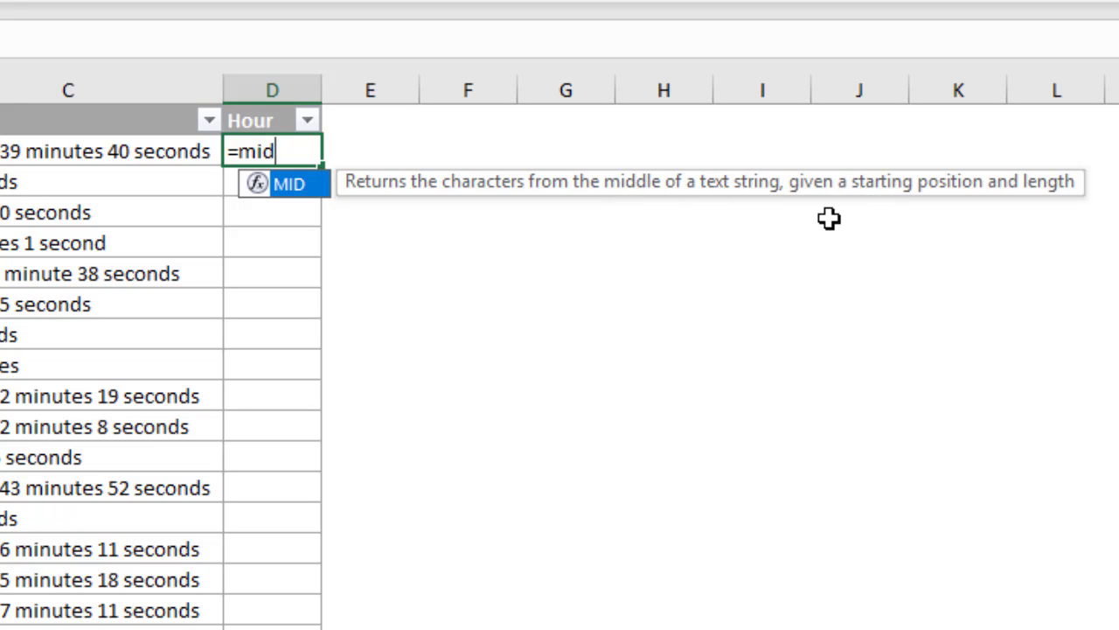
pyautogui.press('Tab')
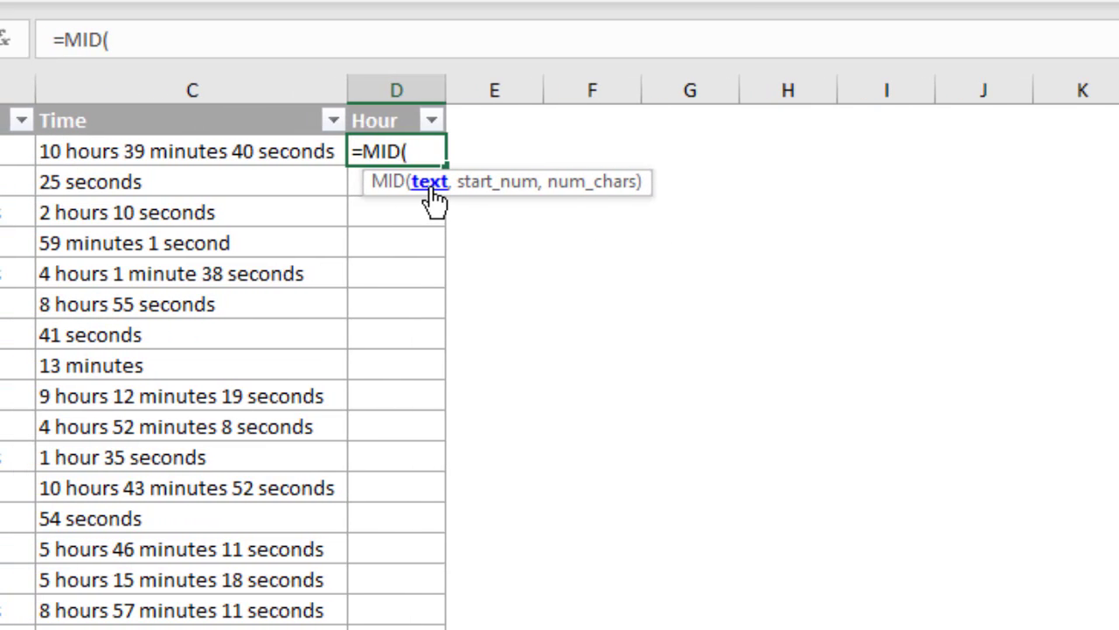
pyautogui.click(203, 152)
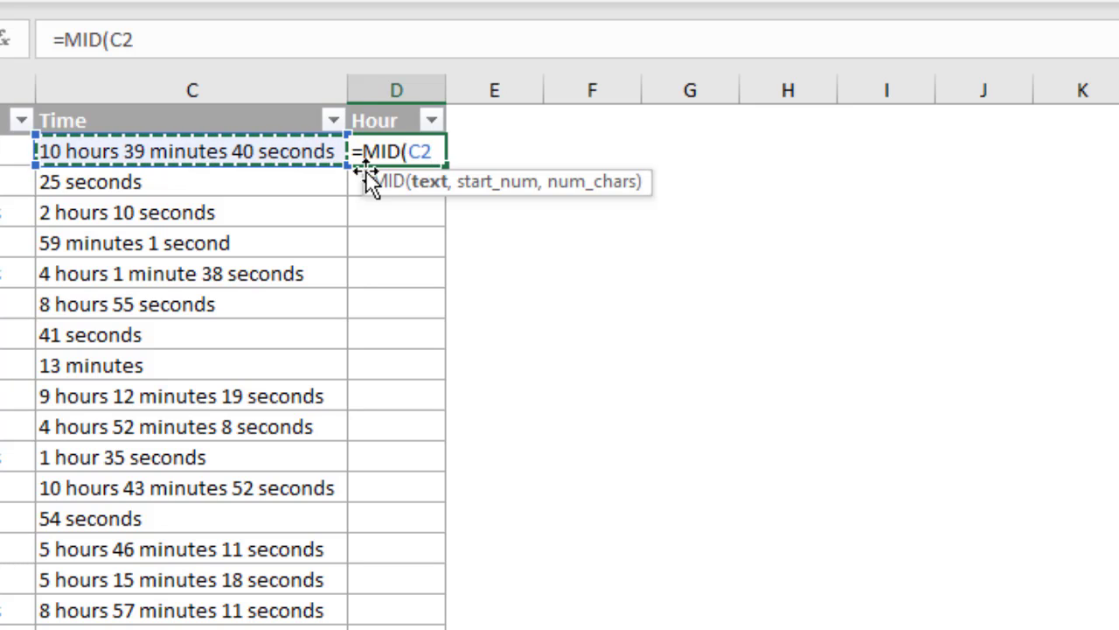
pyautogui.write(',')
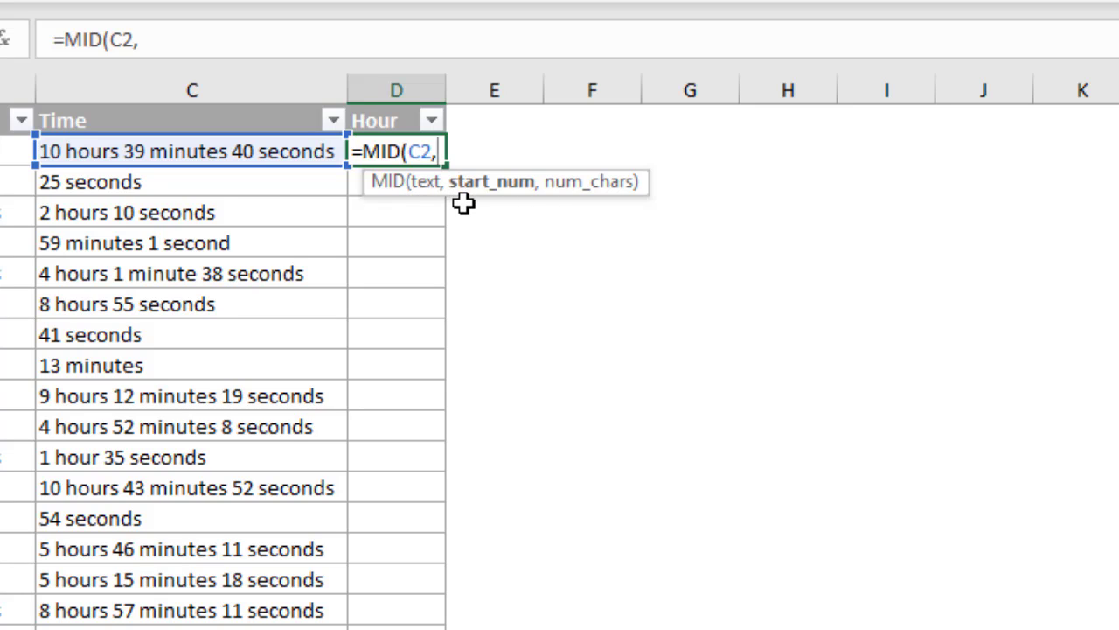
pyautogui.write('1')
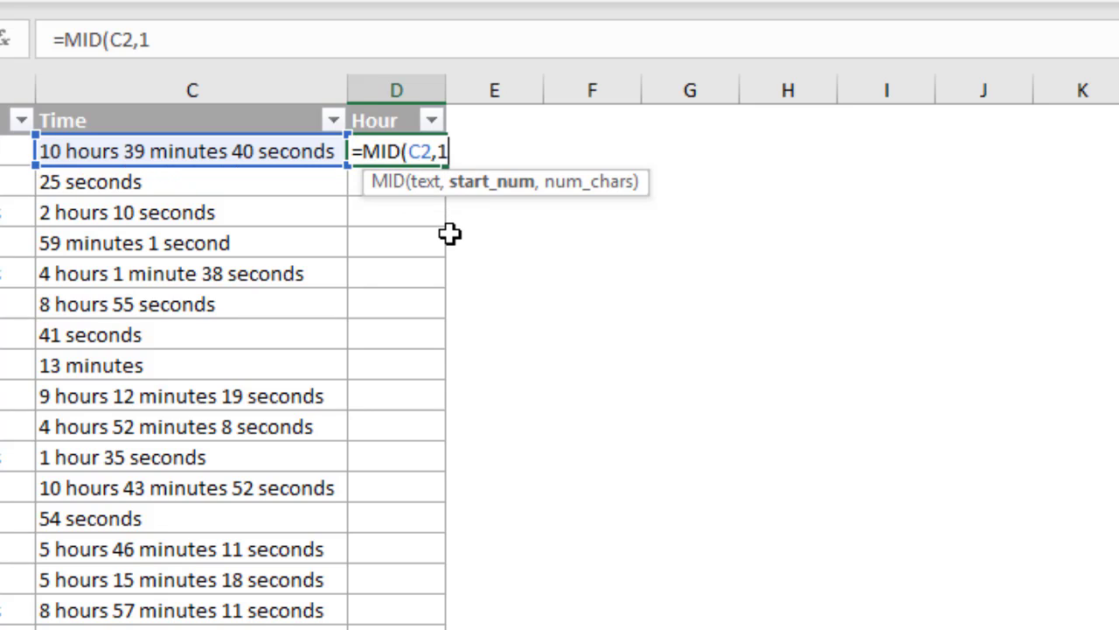
pyautogui.write(',')
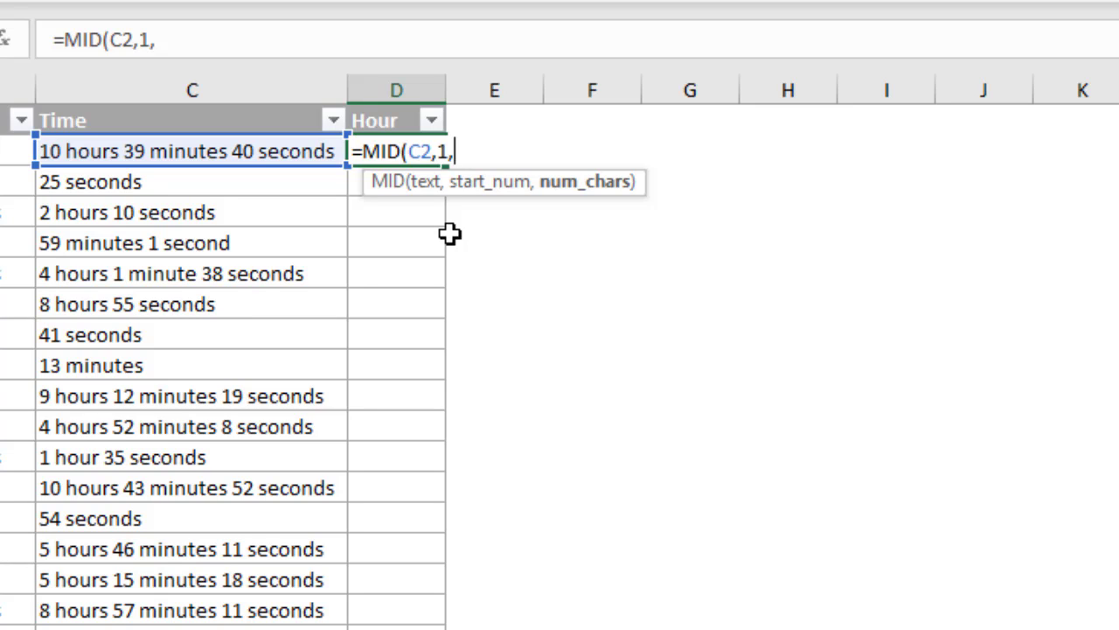
pyautogui.write('2)')
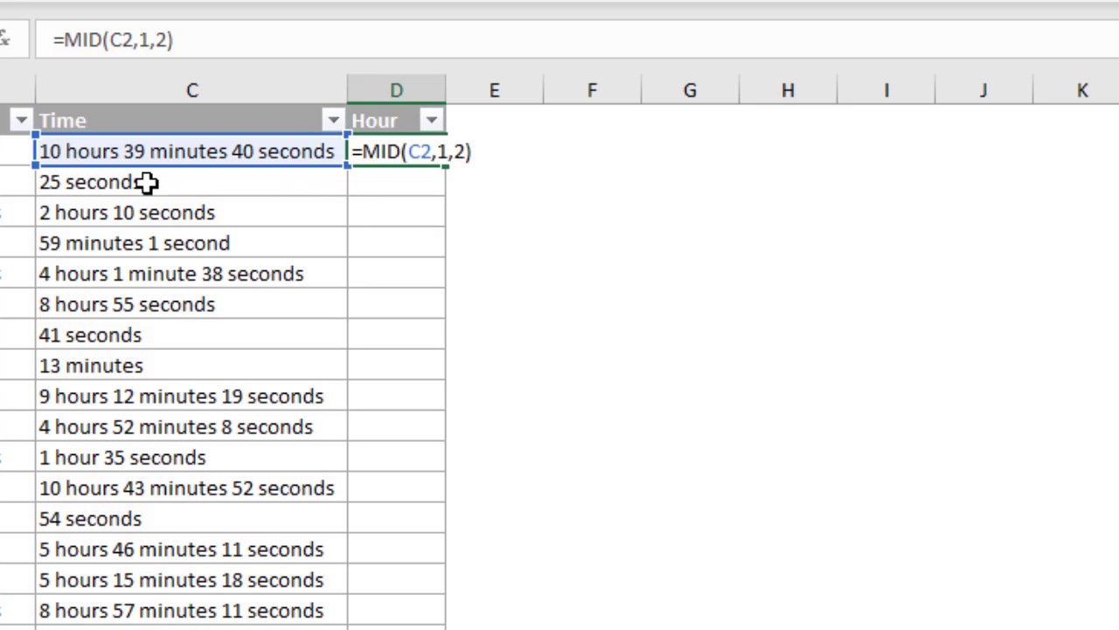
pyautogui.moveTo(42, 167); pyautogui.dragTo(43, 168)
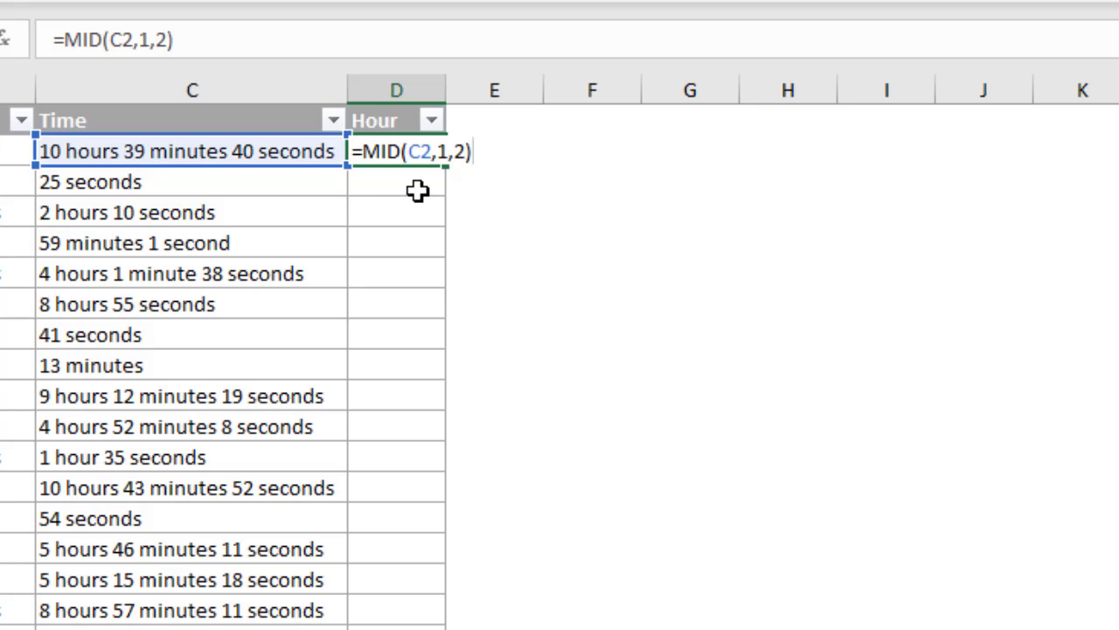
pyautogui.press('Return')
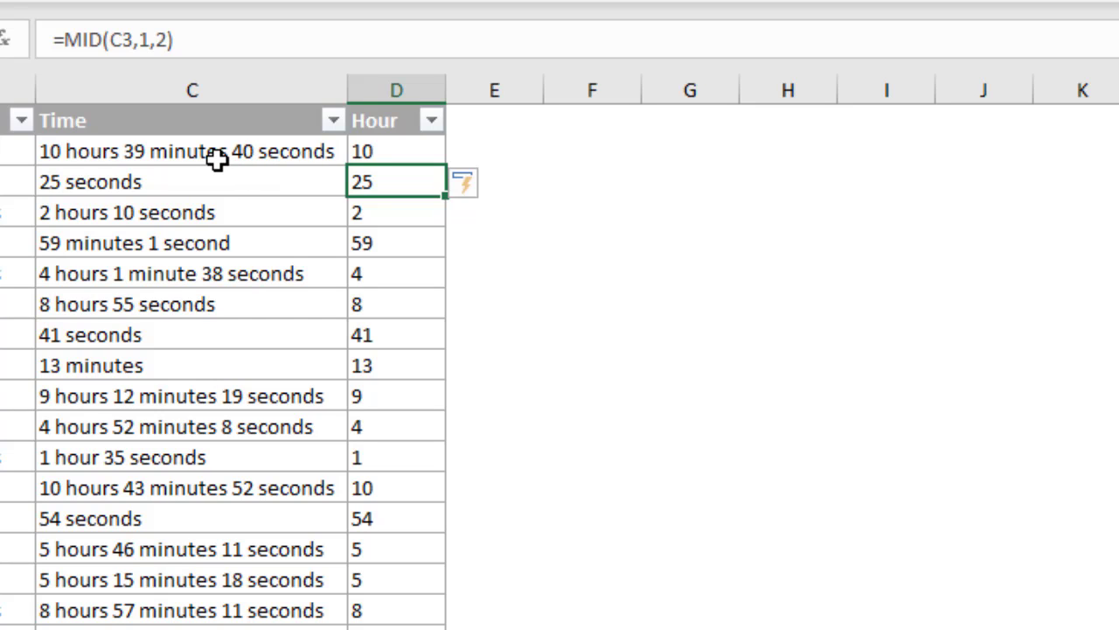
# In D2's formula, replace the fixed length 2 with a SEARCH for "hour"
pyautogui.click(391, 152)
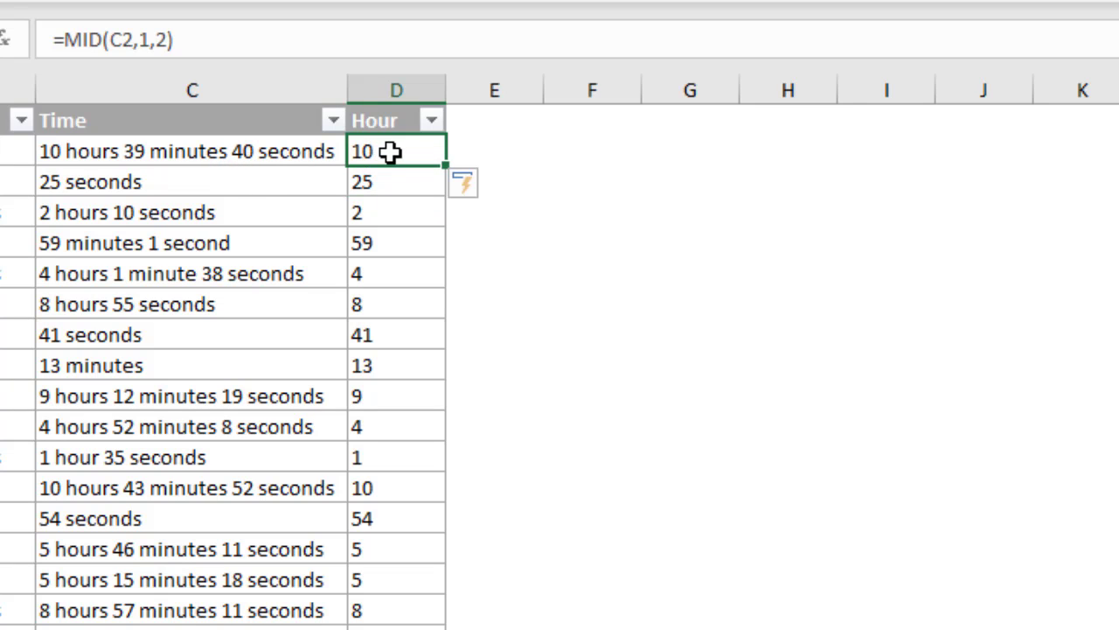
pyautogui.press('F2')
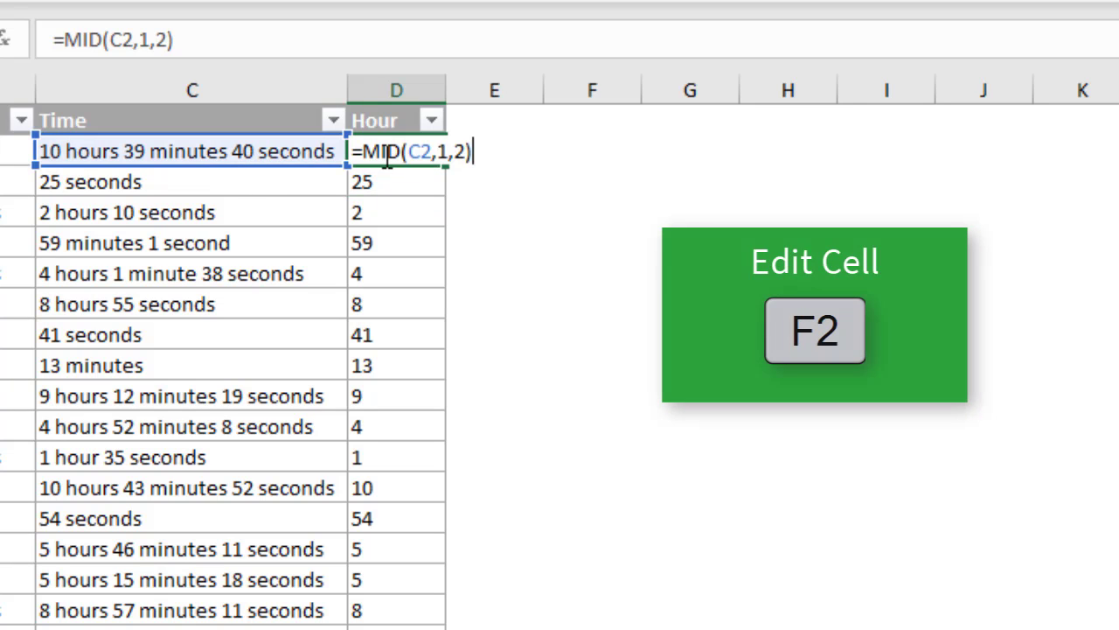
pyautogui.doubleClick(459, 152)
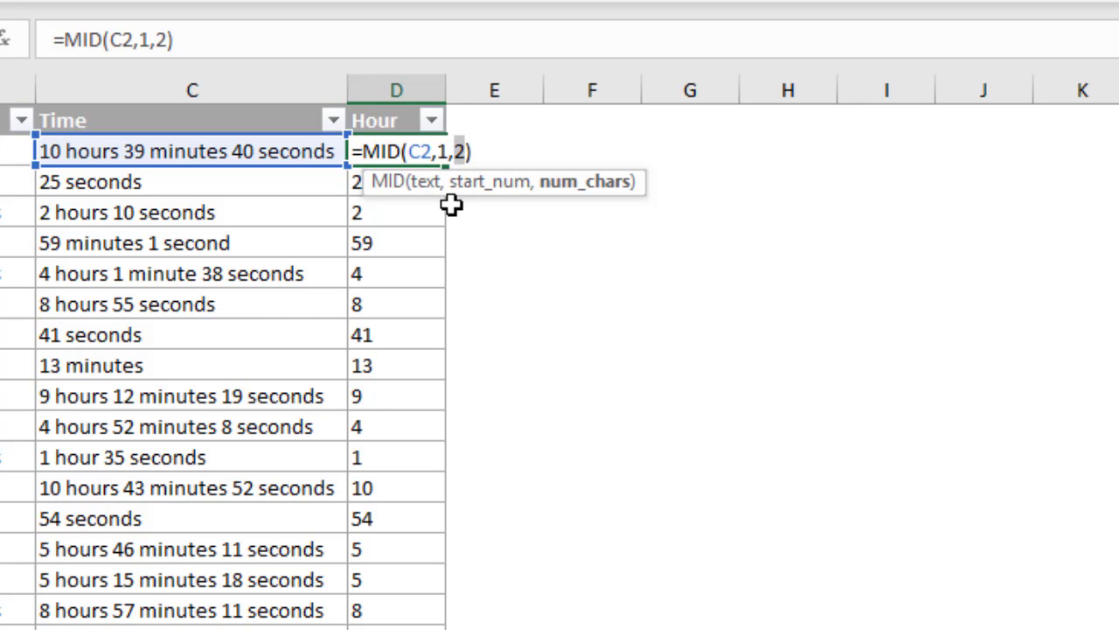
pyautogui.press('BackSpace')
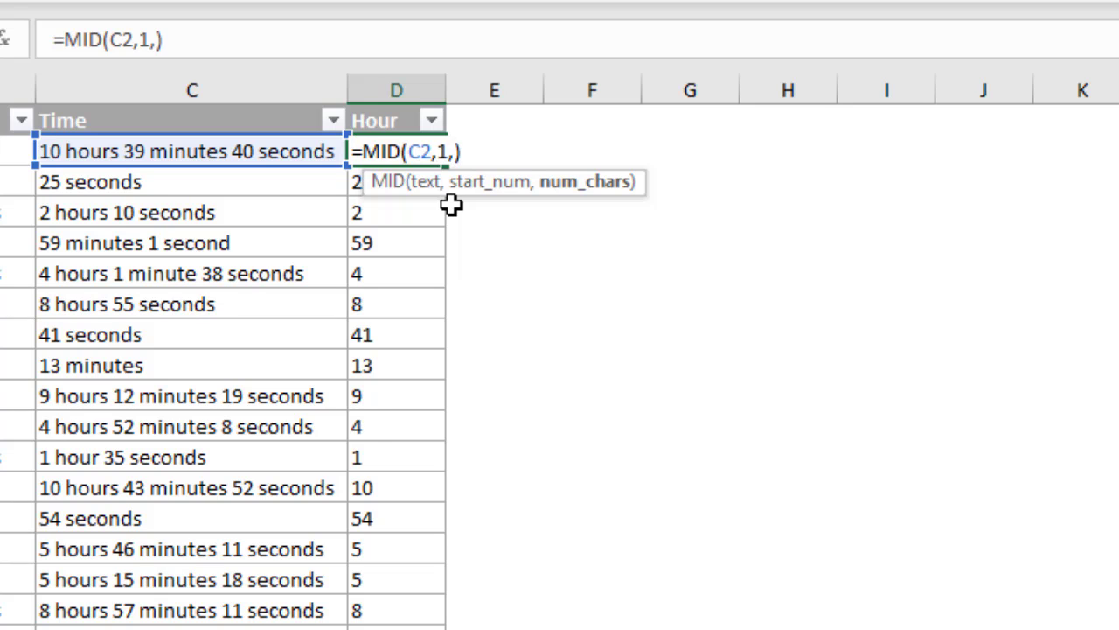
pyautogui.write('sea')
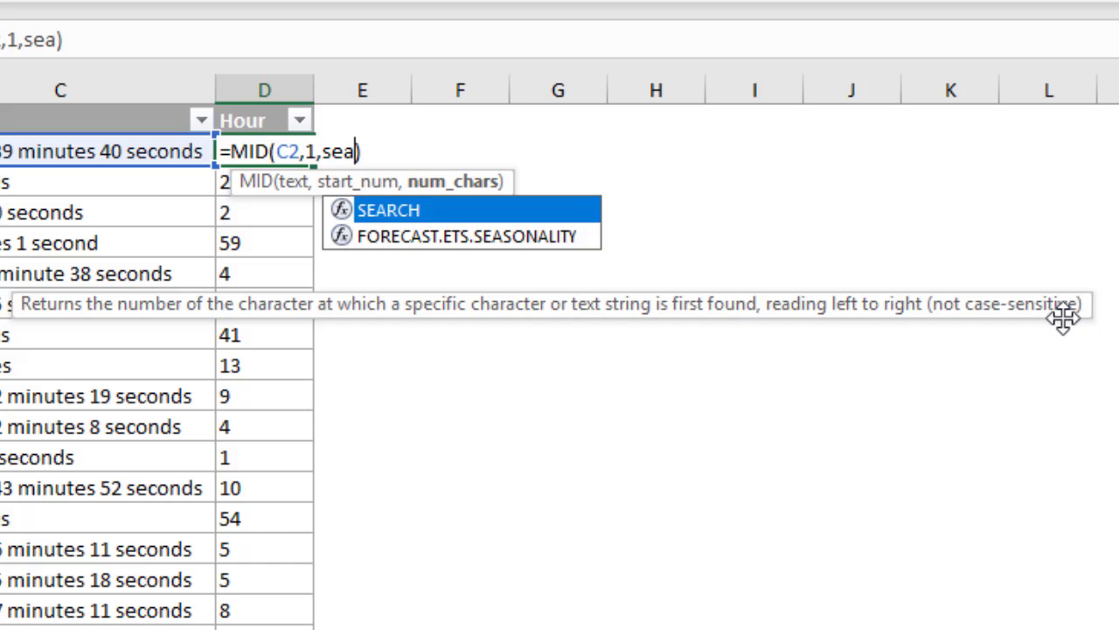
pyautogui.doubleClick(447, 210)
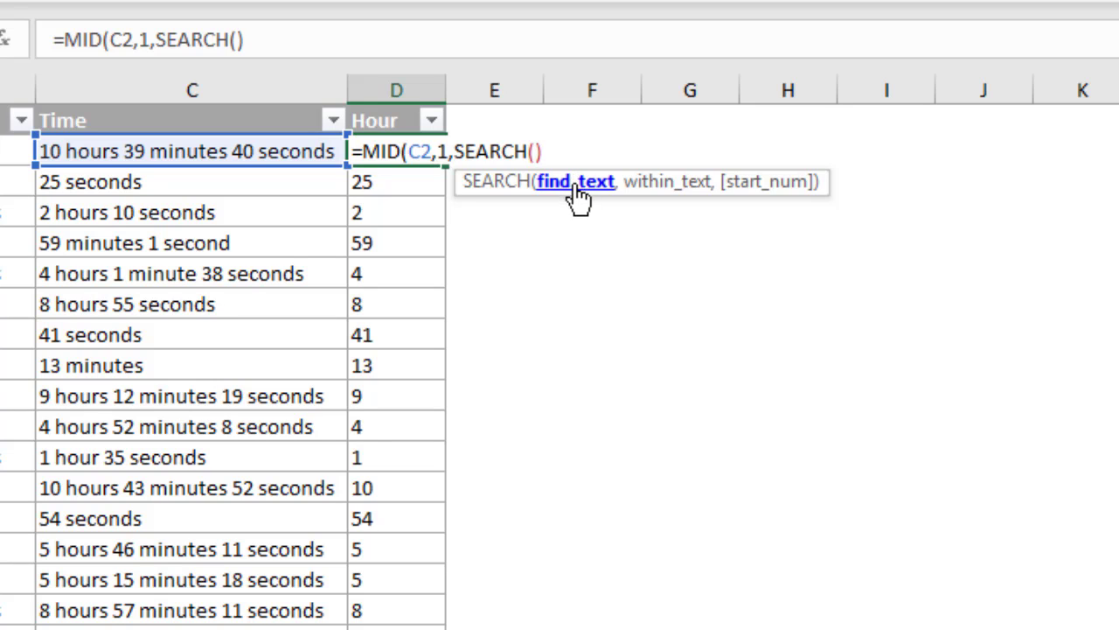
pyautogui.write('"hour')
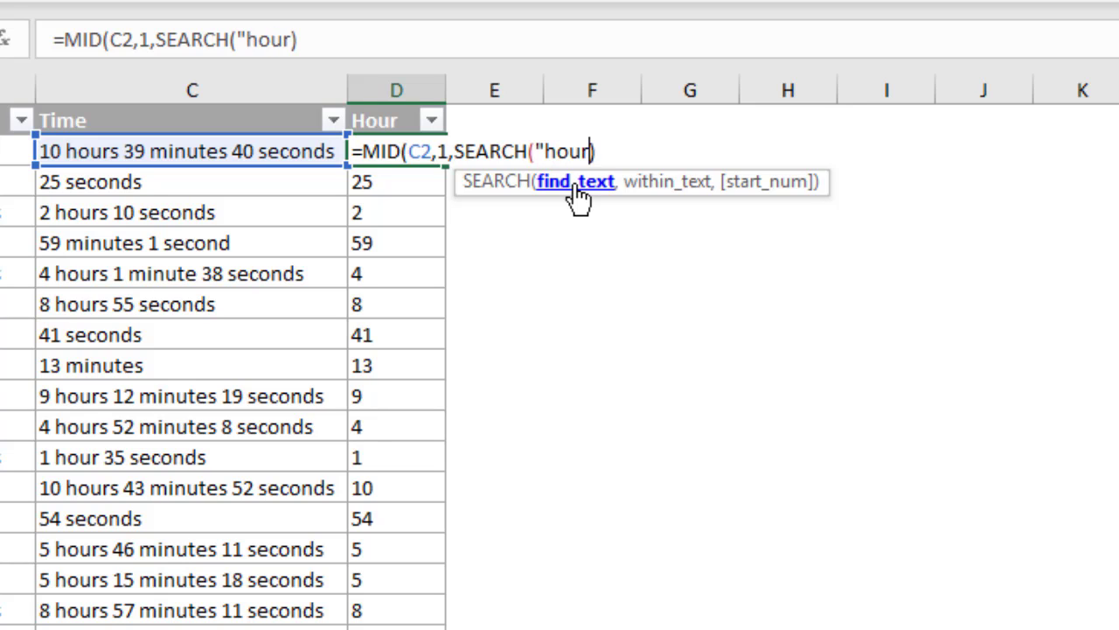
pyautogui.write('"')
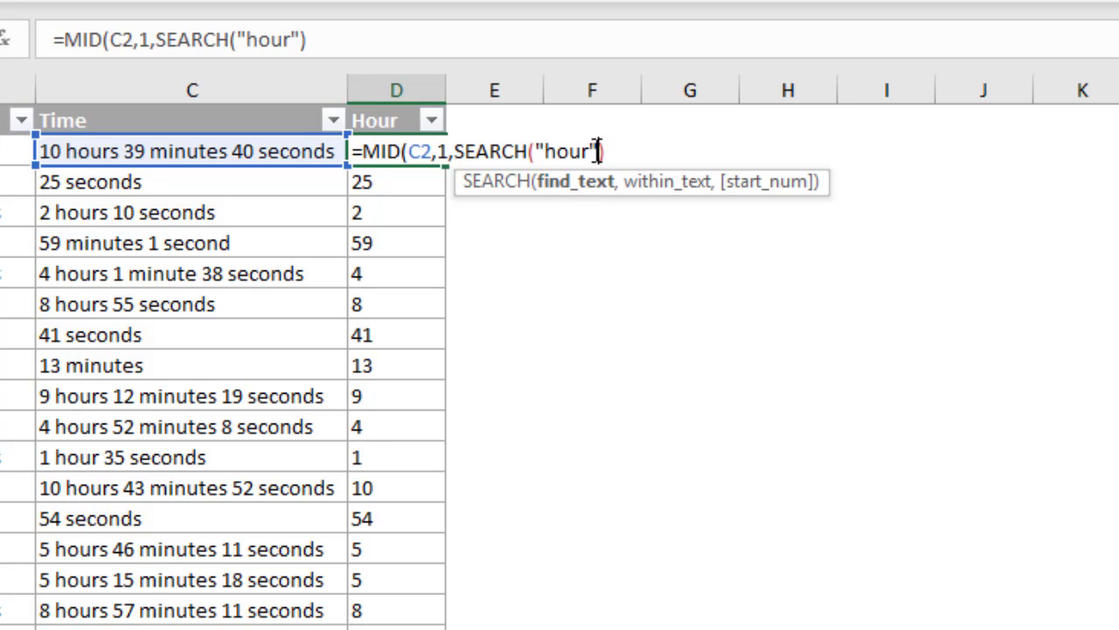
# Point the SEARCH at header D$1 within C2, giving =MID(C2,1,SEARCH(D$1,C2))
pyautogui.moveTo(599, 151); pyautogui.dragTo(537, 151)
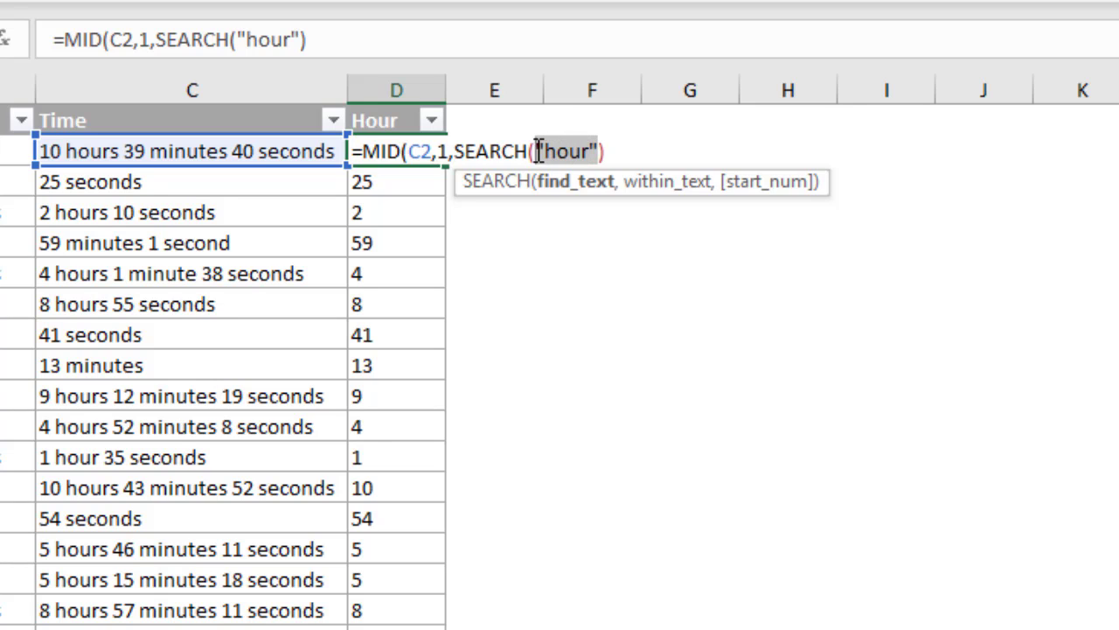
pyautogui.click(391, 120)
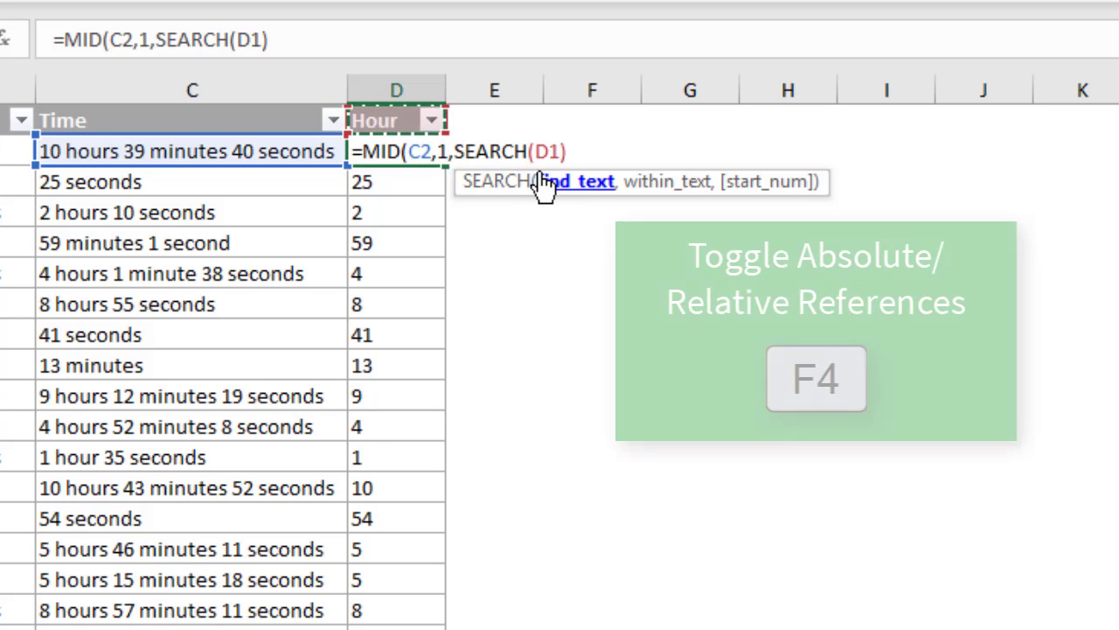
pyautogui.press('F4')
pyautogui.press('F4')
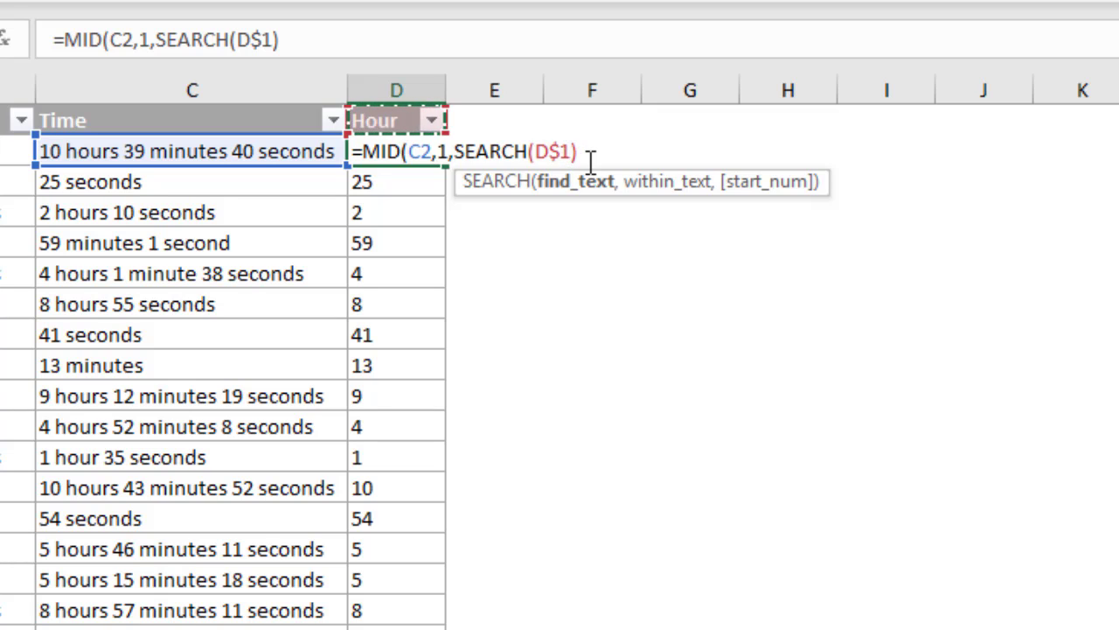
pyautogui.write(',')
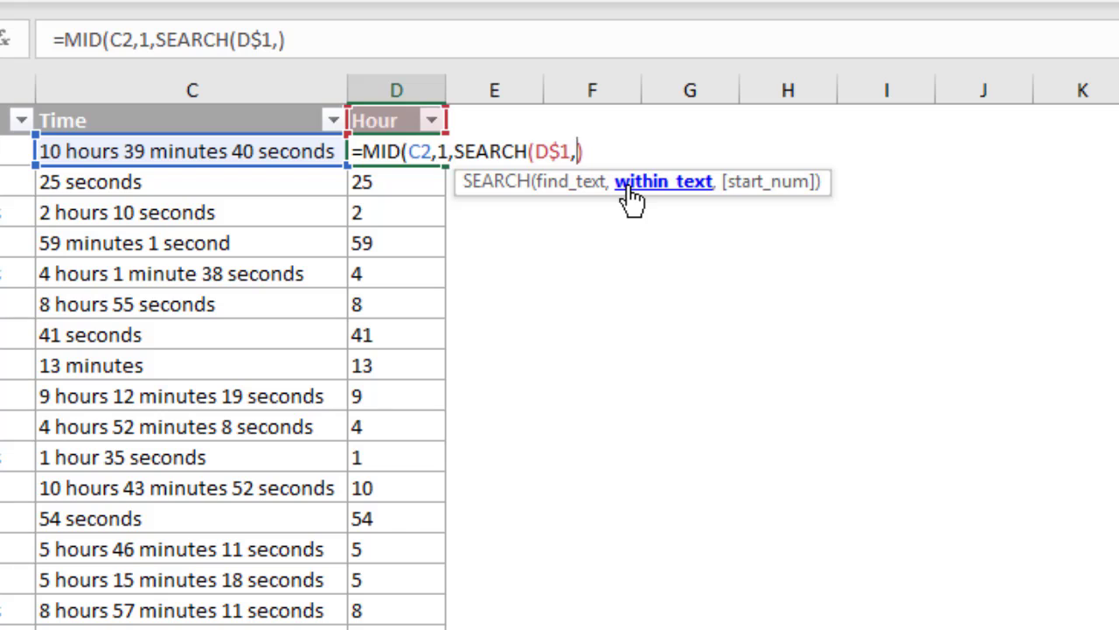
pyautogui.click(265, 150)
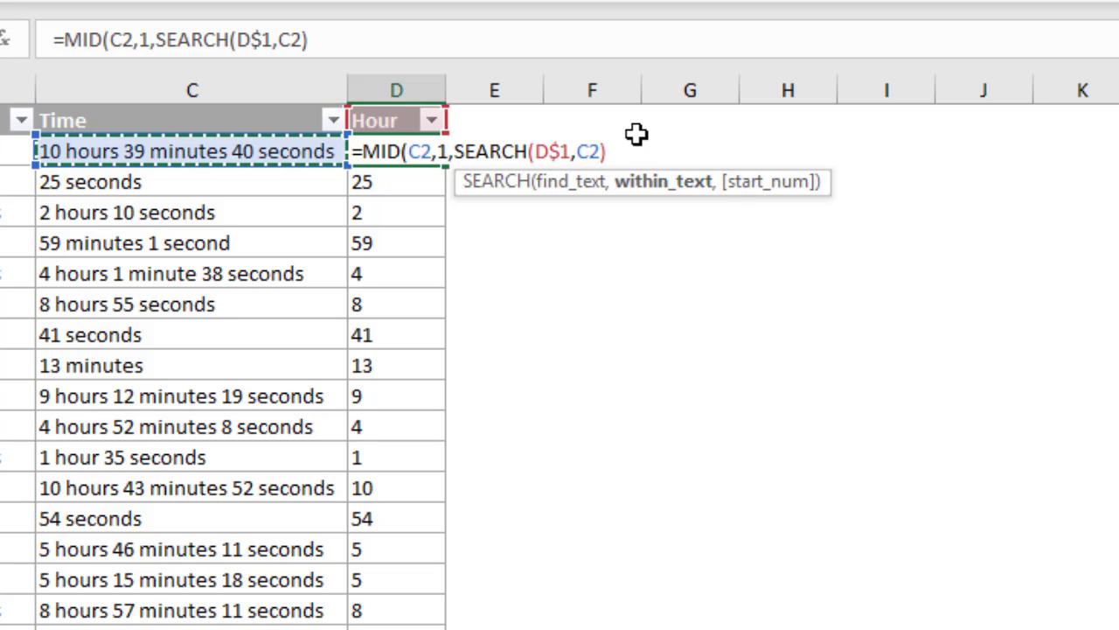
pyautogui.write(')')
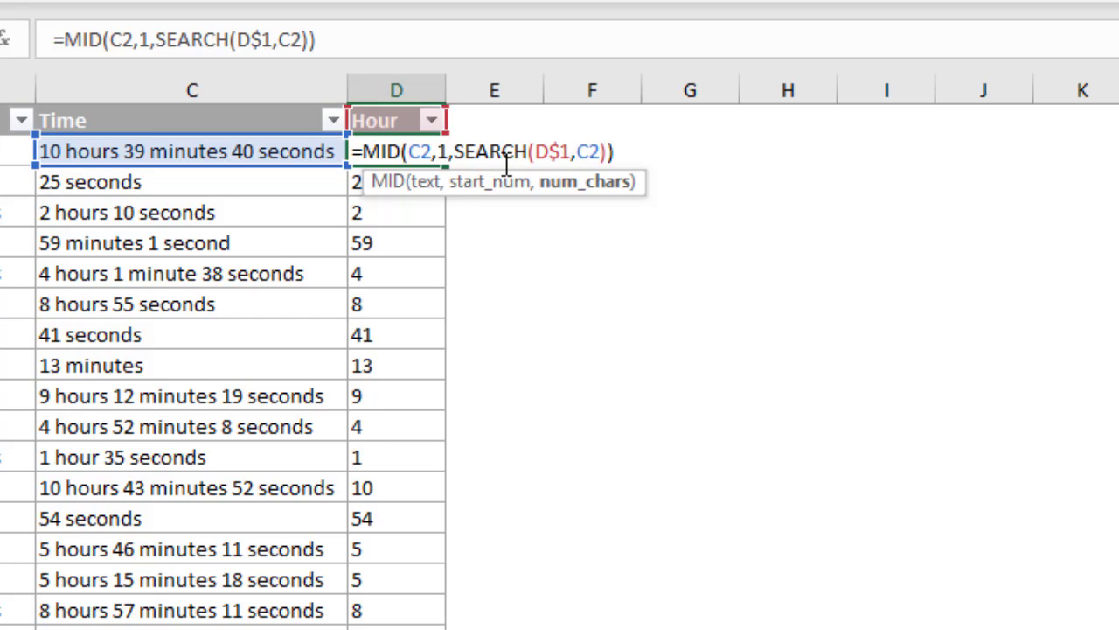
pyautogui.press('Return')
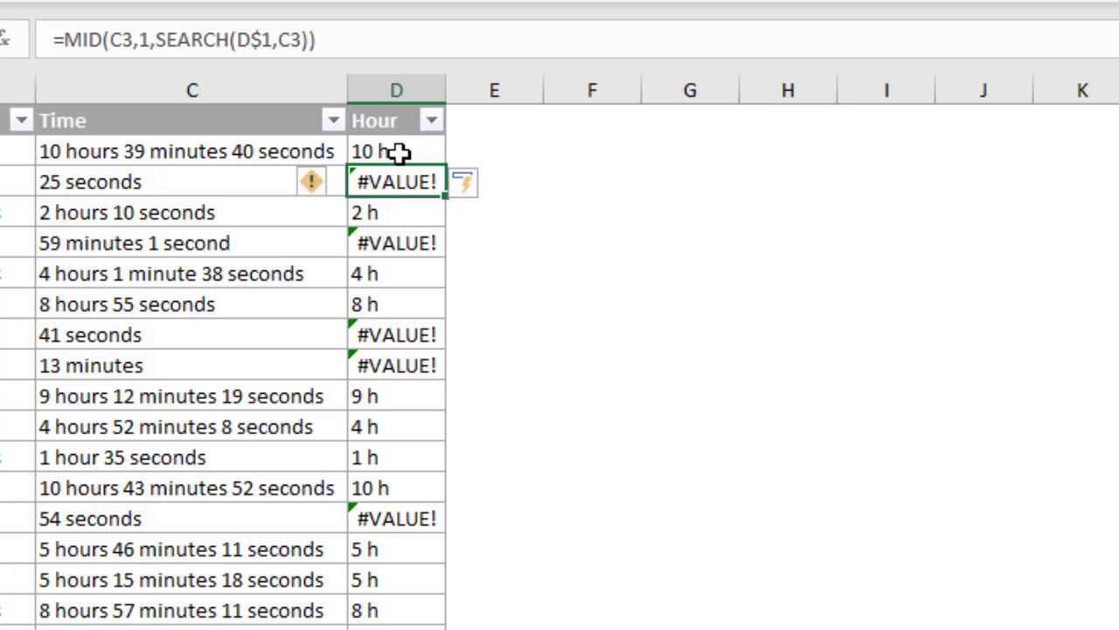
# Evaluate SEARCH(D$1,C2) in D2 with F9 to confirm it returns 4, then restore the formula
pyautogui.click(399, 153)
pyautogui.press('F2')
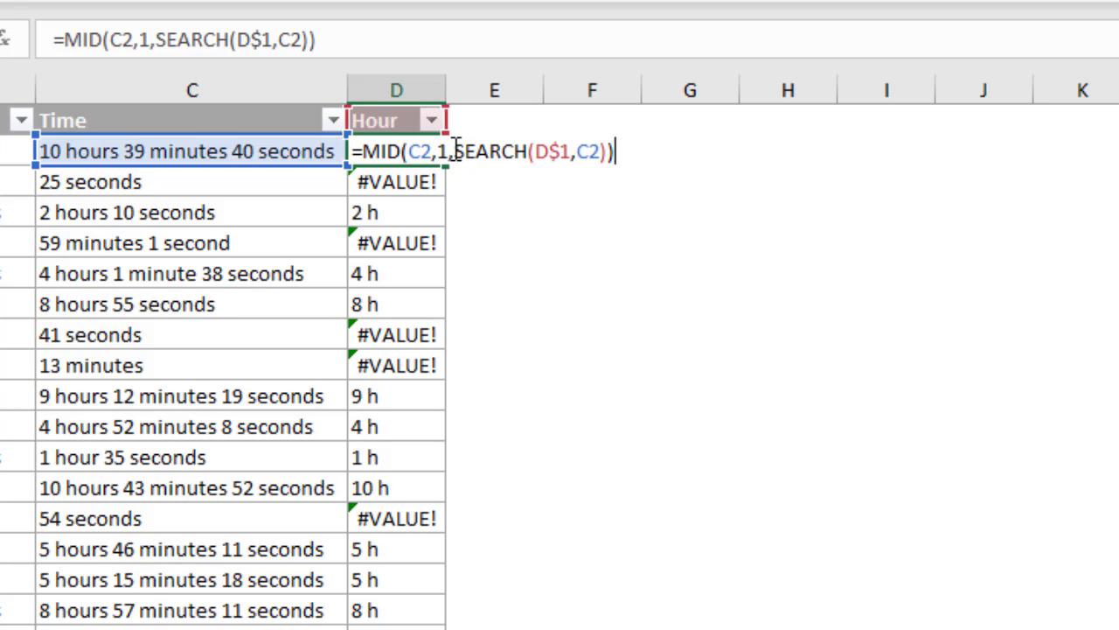
pyautogui.moveTo(455, 152); pyautogui.dragTo(610, 150)
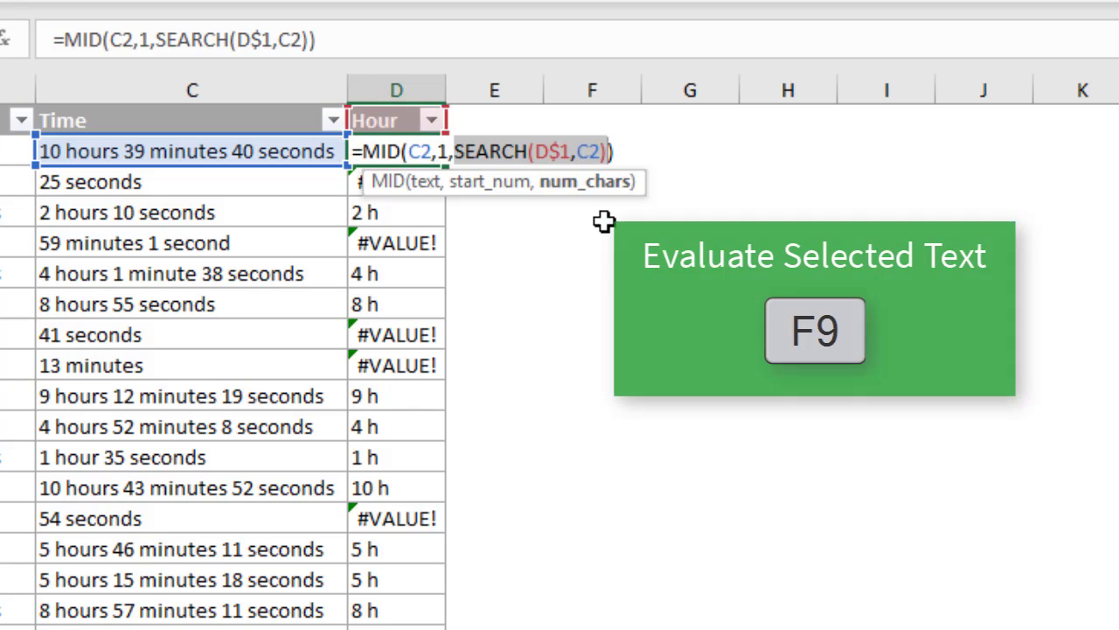
pyautogui.press('F9')
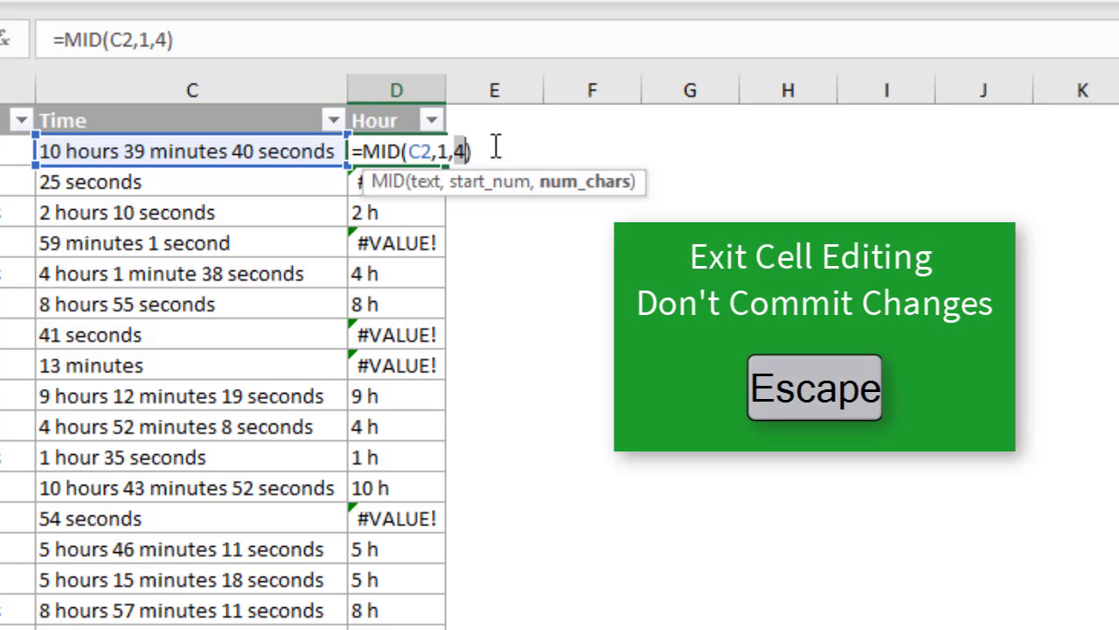
pyautogui.press('Escape')
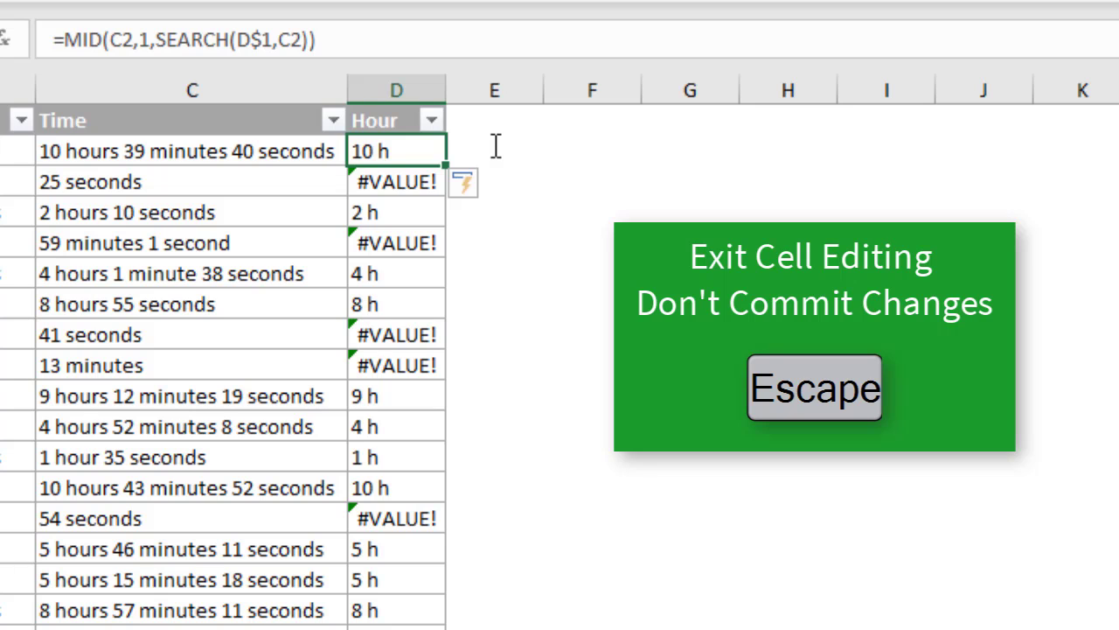
pyautogui.press('F2')
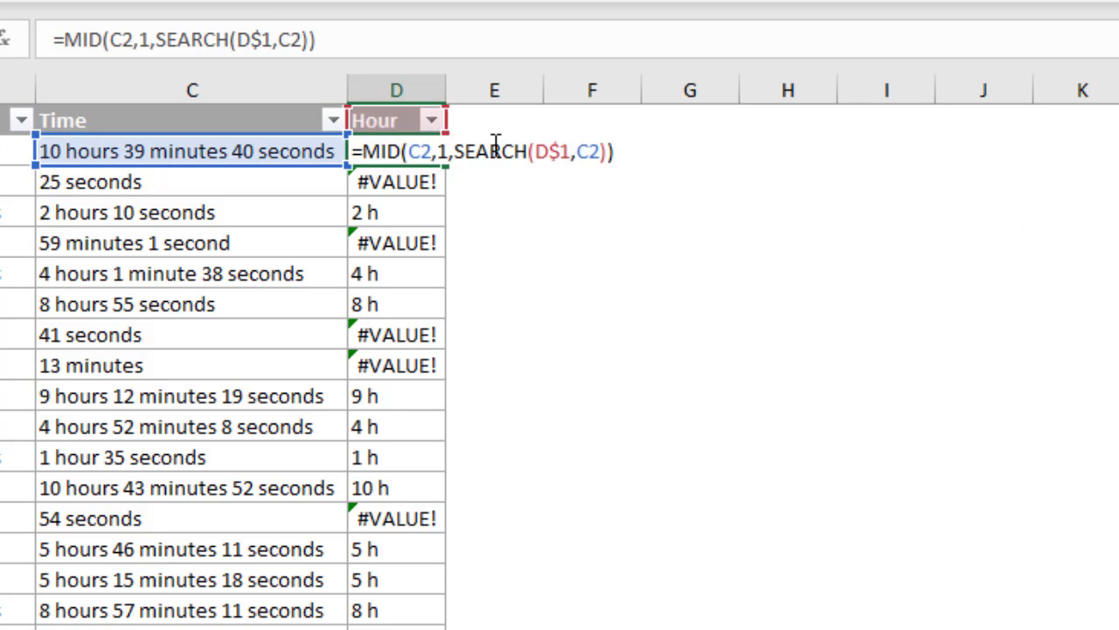
# Change D2's length to SEARCH(D$1,C2)-2 so Hour shows bare numbers like 10, 2 and 4
pyautogui.click(607, 153)
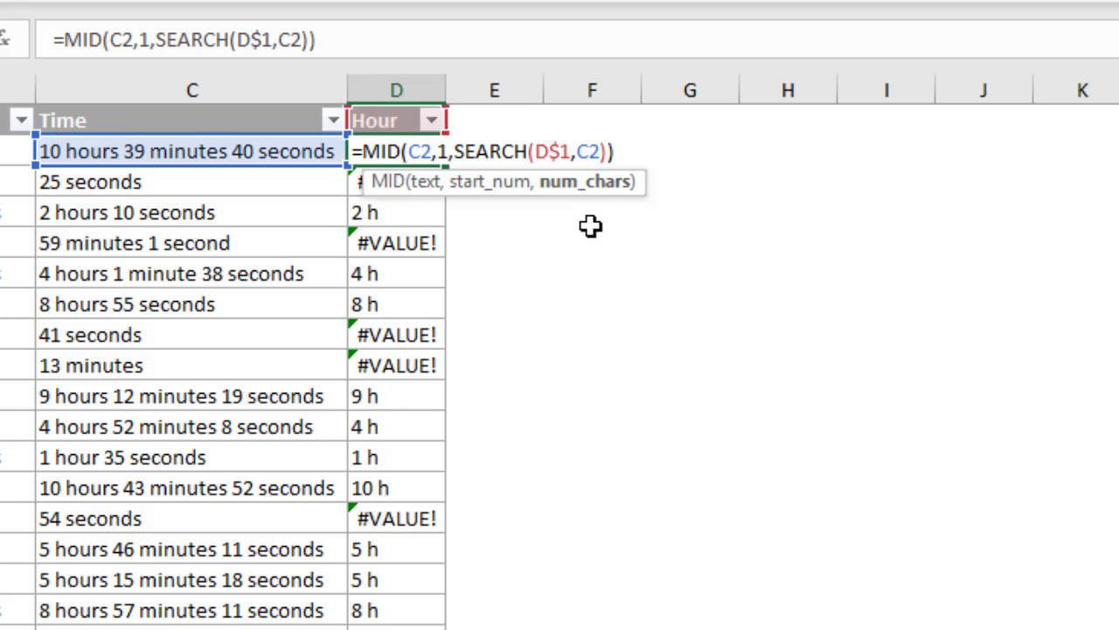
pyautogui.write('-2')
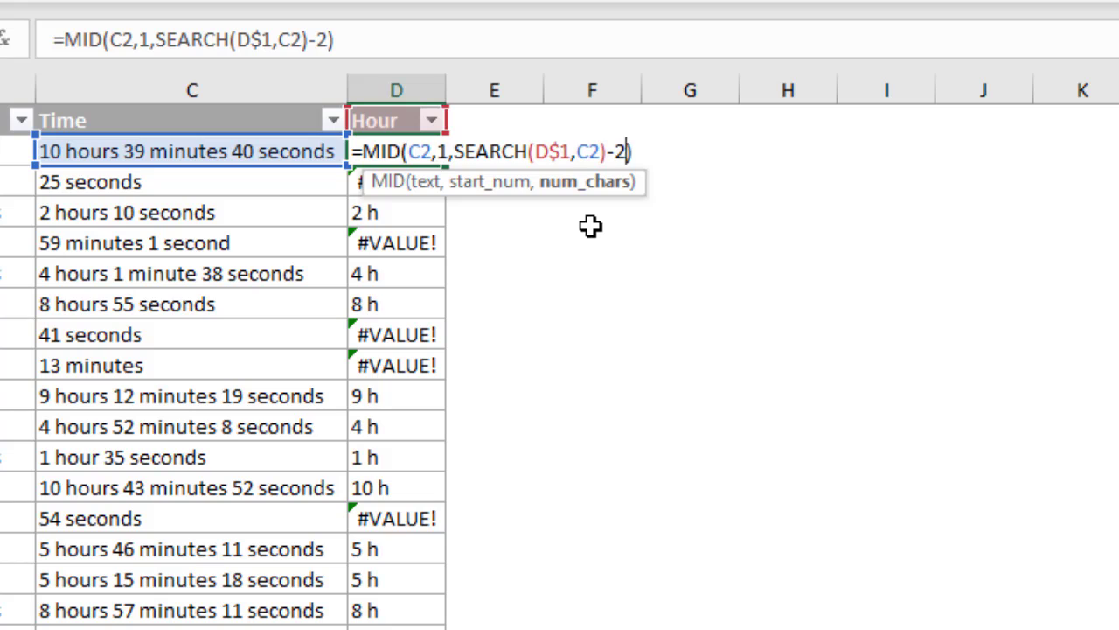
pyautogui.click(558, 191)
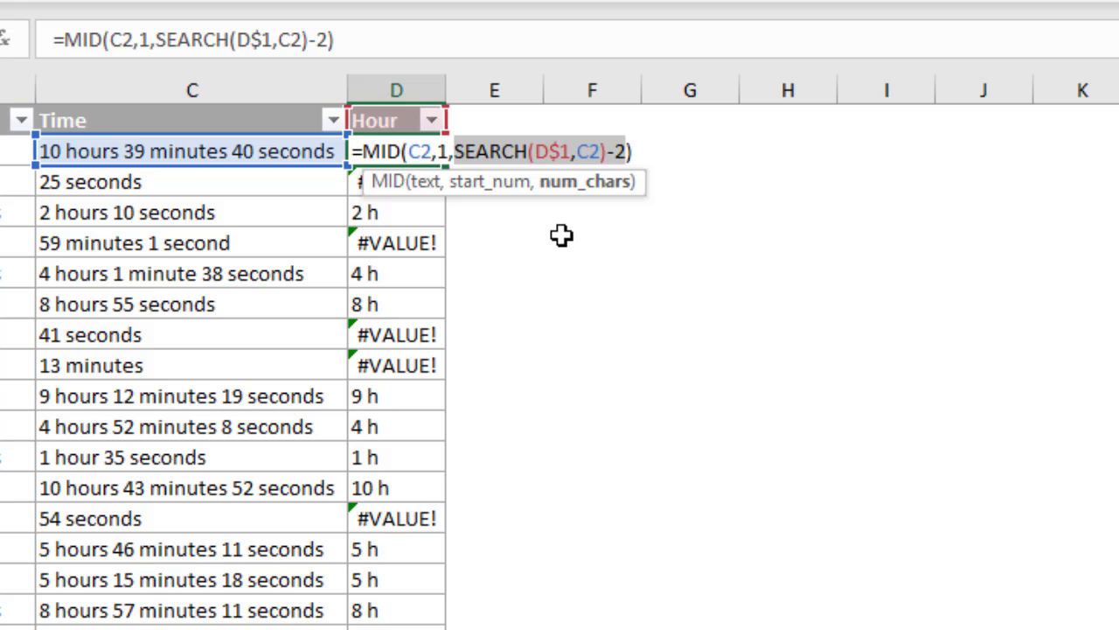
pyautogui.press('Return')
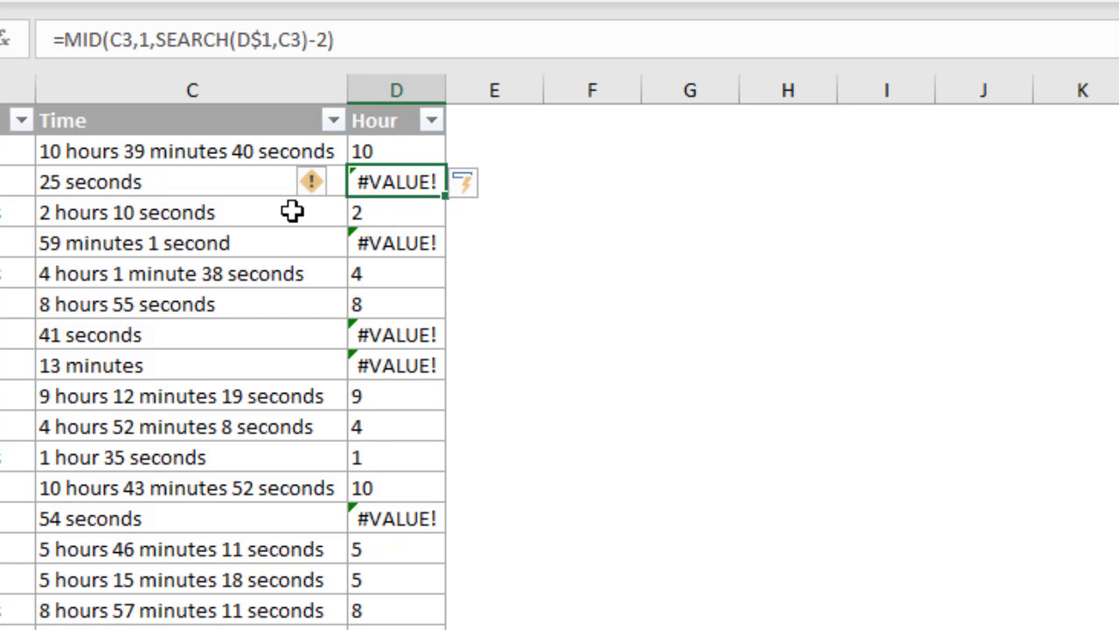
pyautogui.click(391, 152)
pyautogui.press('F2')
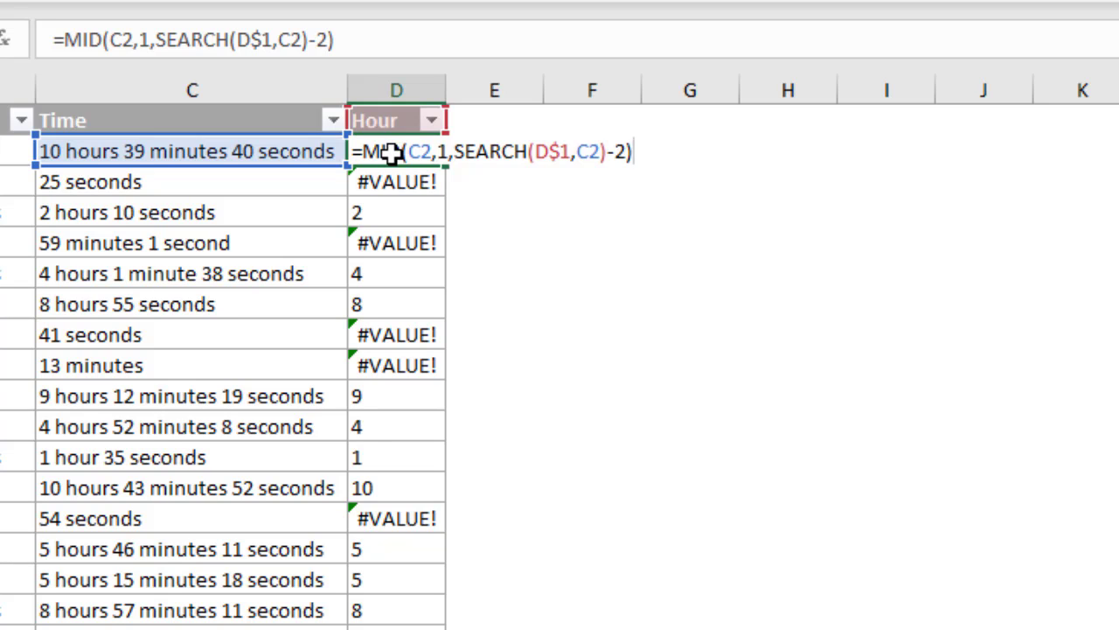
pyautogui.click(363, 152)
# Wrap D2's formula in VALUE() so the Hour column returns true numbers like 10 and 2
pyautogui.write('value')
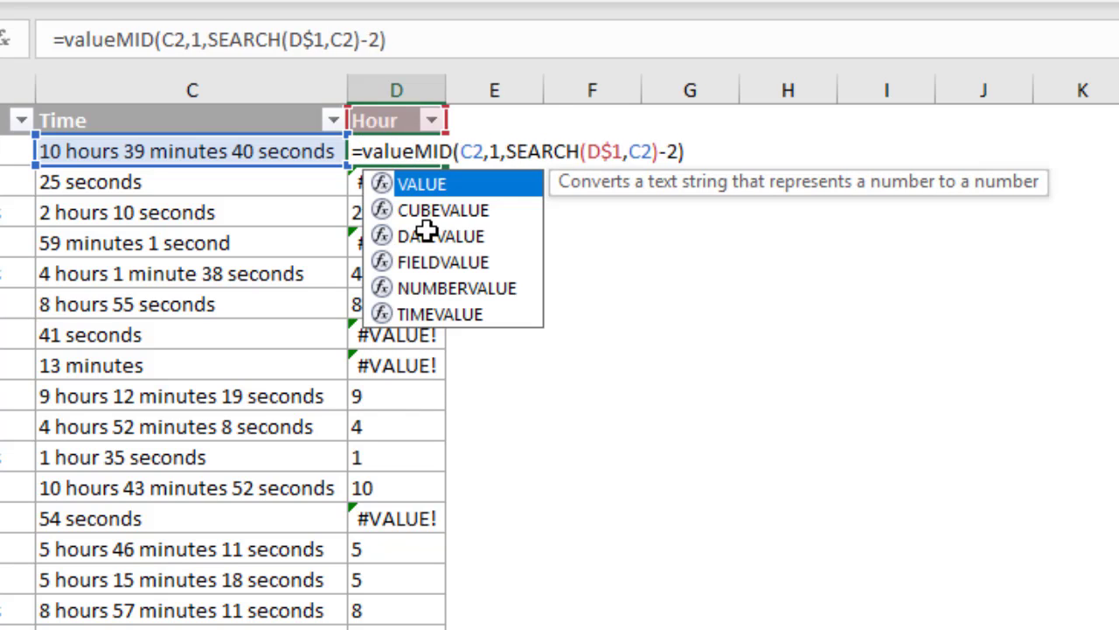
pyautogui.write('(')
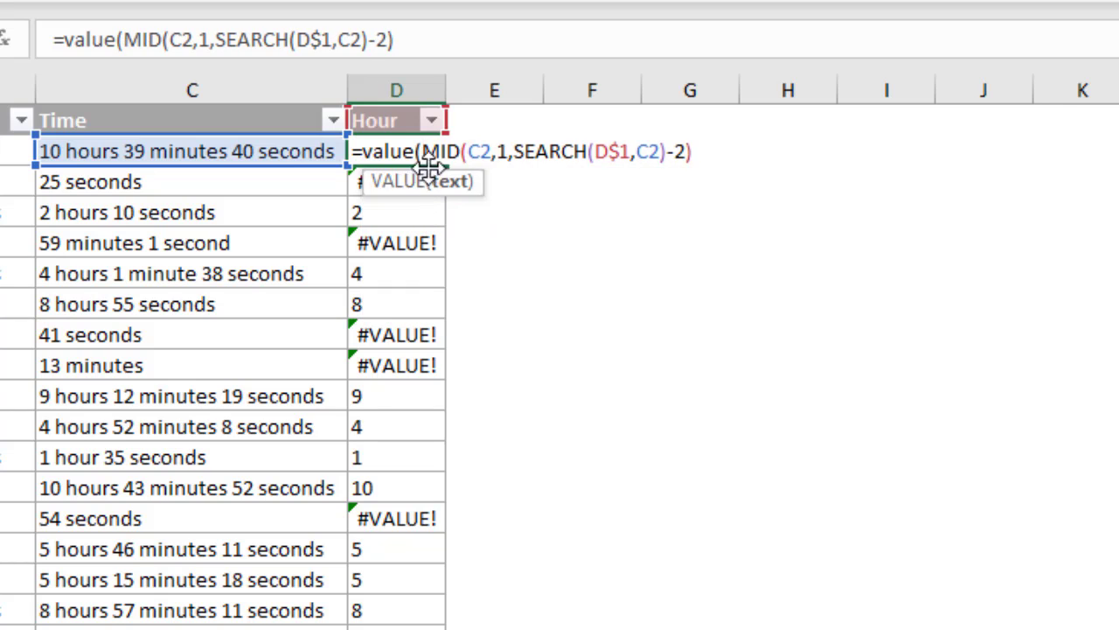
pyautogui.click(698, 153)
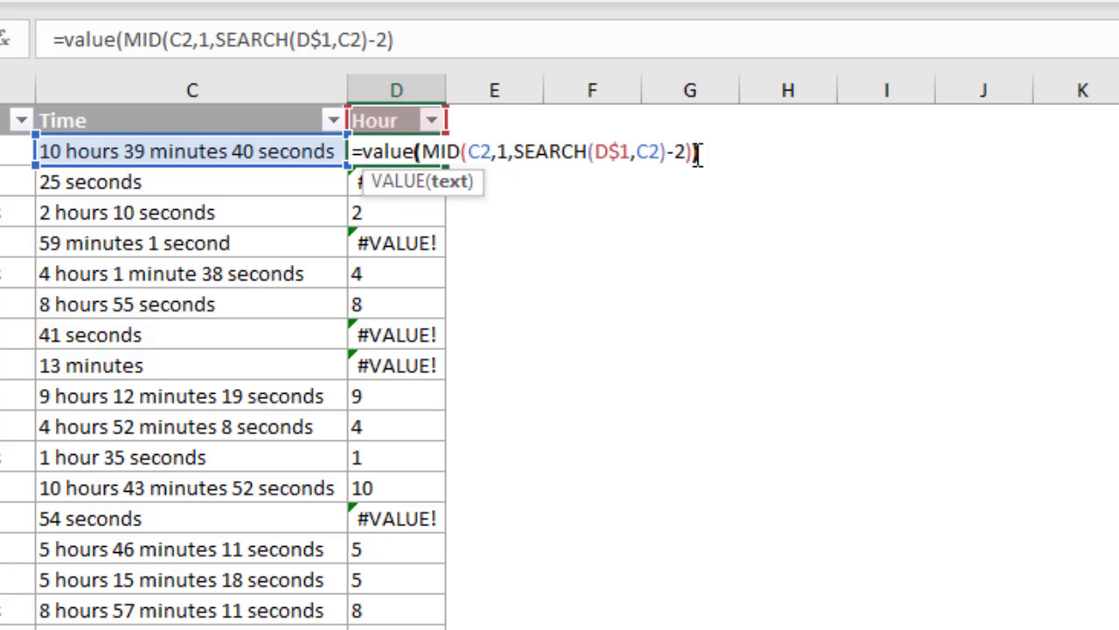
pyautogui.write(')')
pyautogui.press('Return')
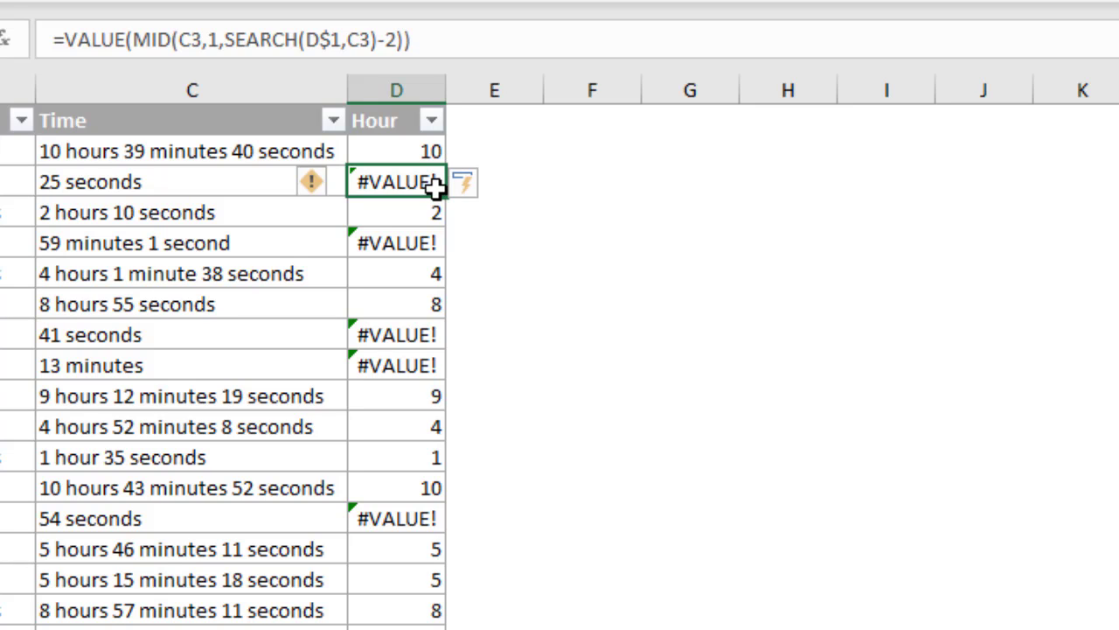
pyautogui.press('F2')
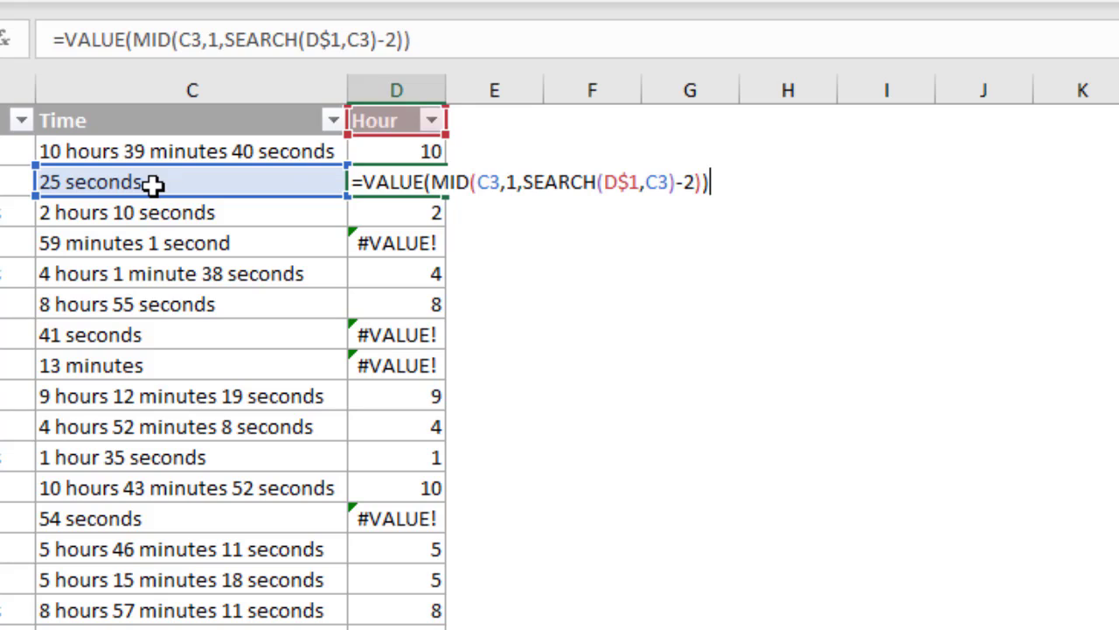
# Wrap D2's formula in IFERROR(...,0) so durations like 25 seconds show 0 hours
pyautogui.hotkey('ctrl', 'Return')
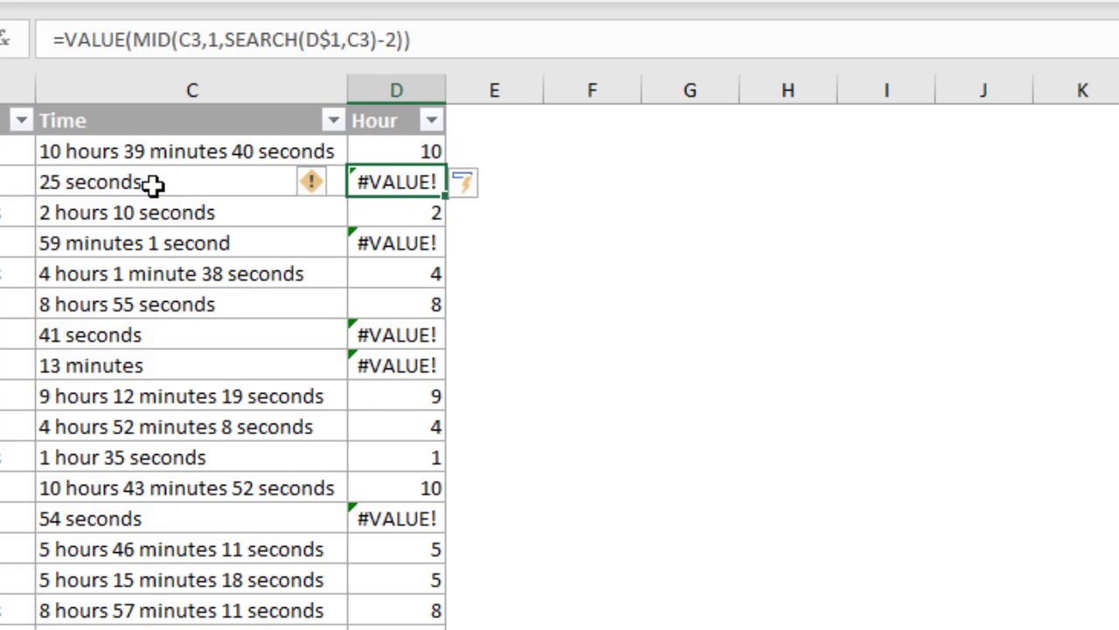
pyautogui.click(373, 150)
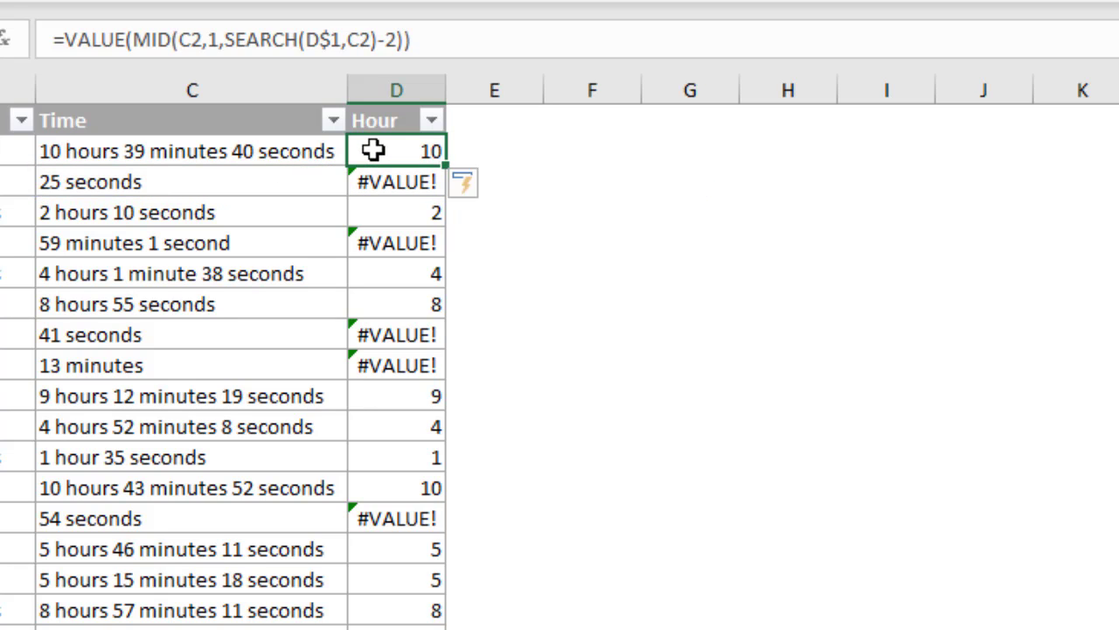
pyautogui.press('F2')
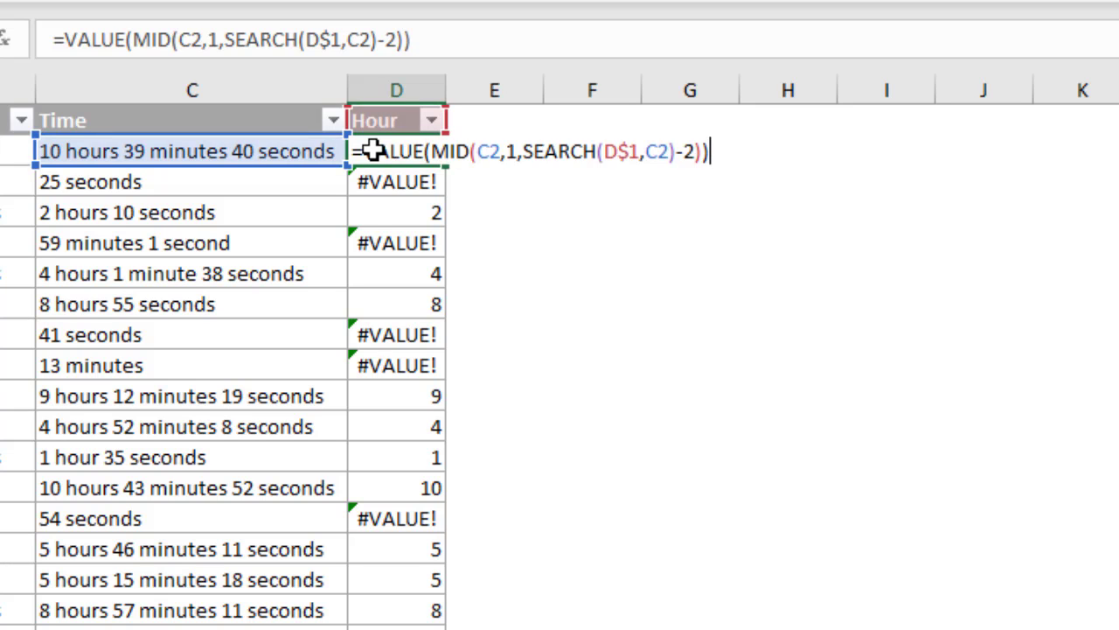
pyautogui.click(363, 150)
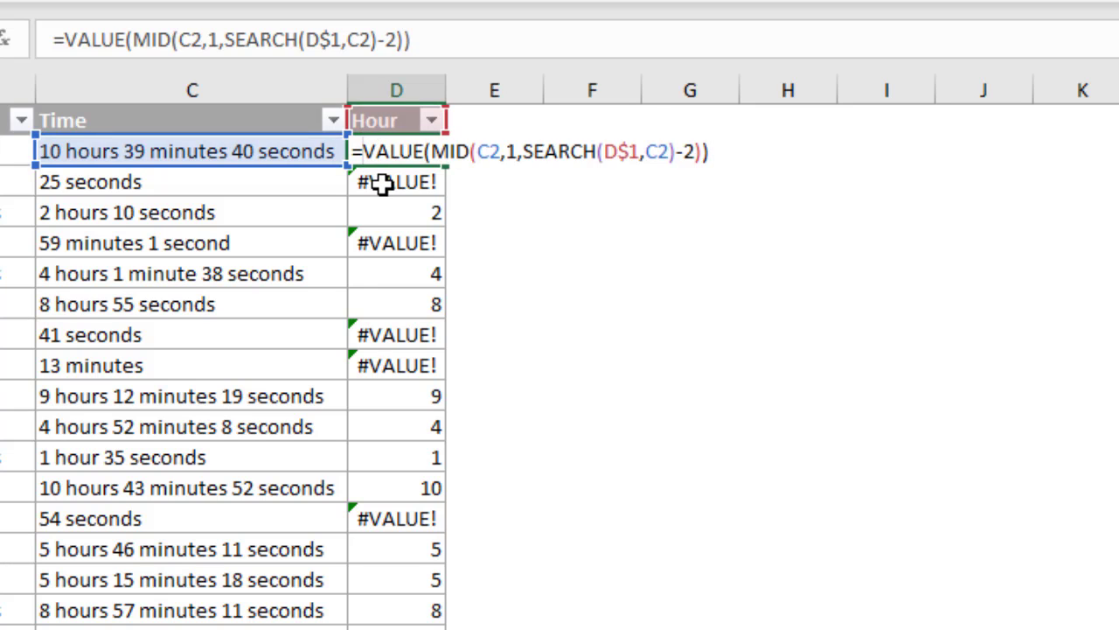
pyautogui.write('iferr')
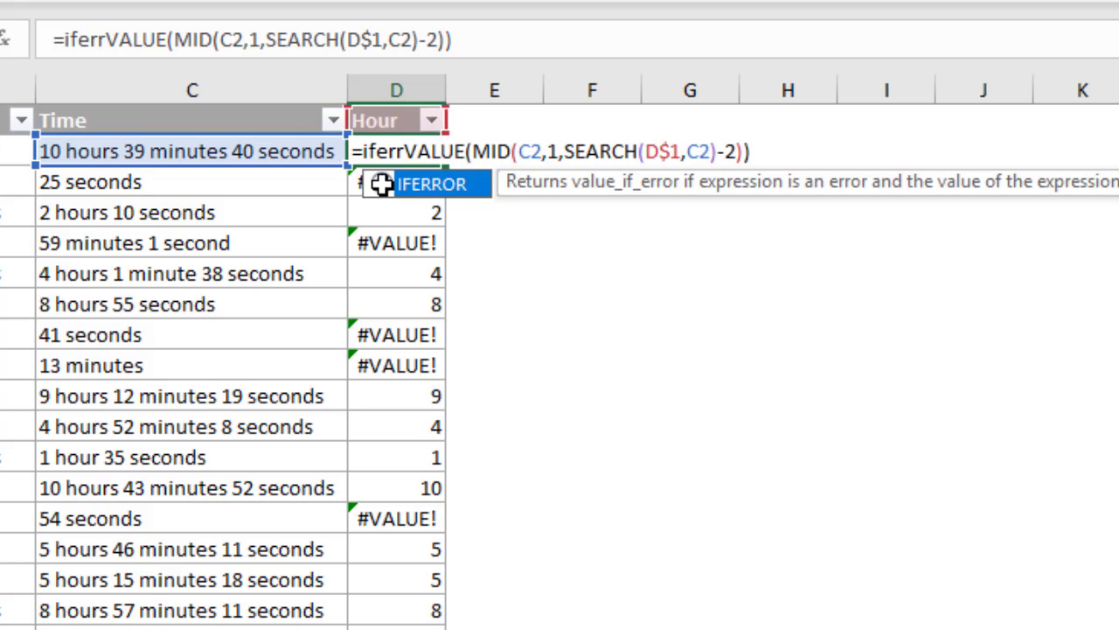
pyautogui.press('Tab')
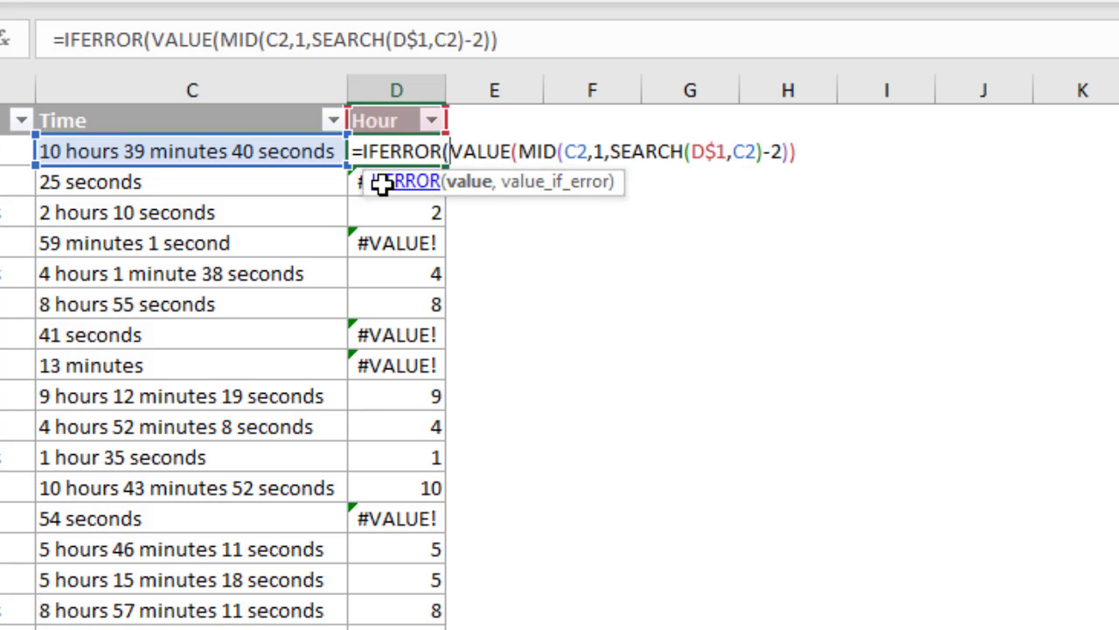
pyautogui.click(461, 182)
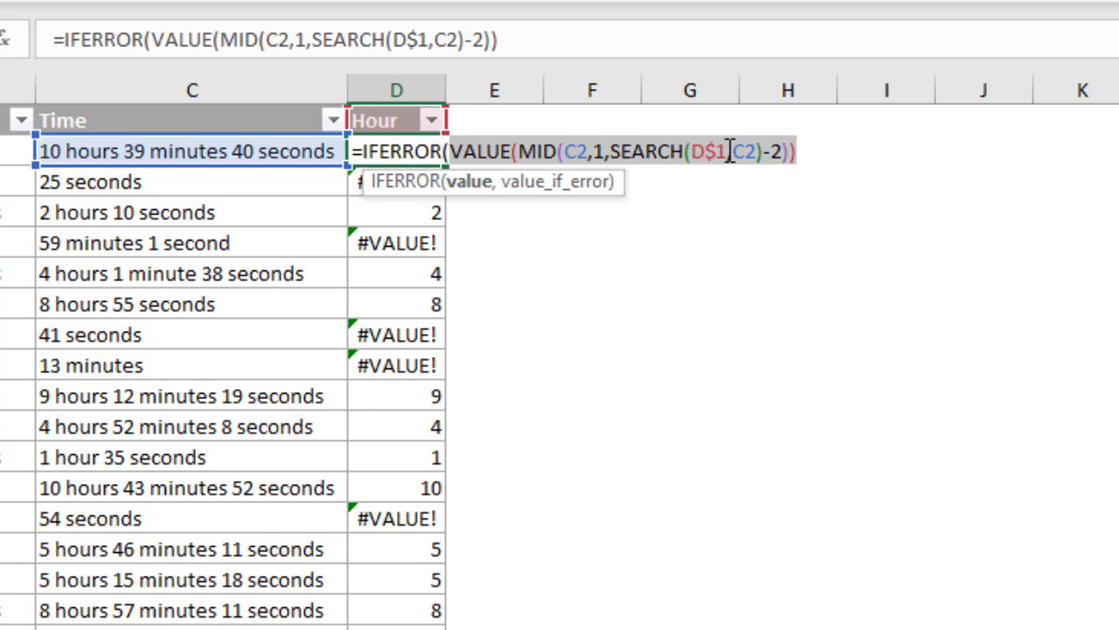
pyautogui.click(799, 152)
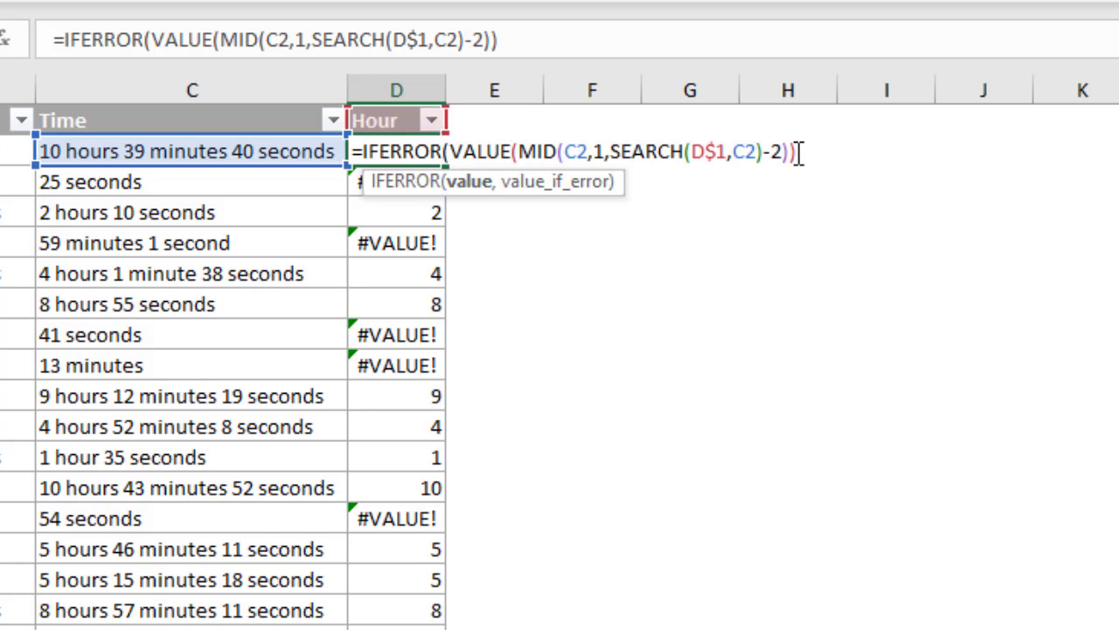
pyautogui.write(',')
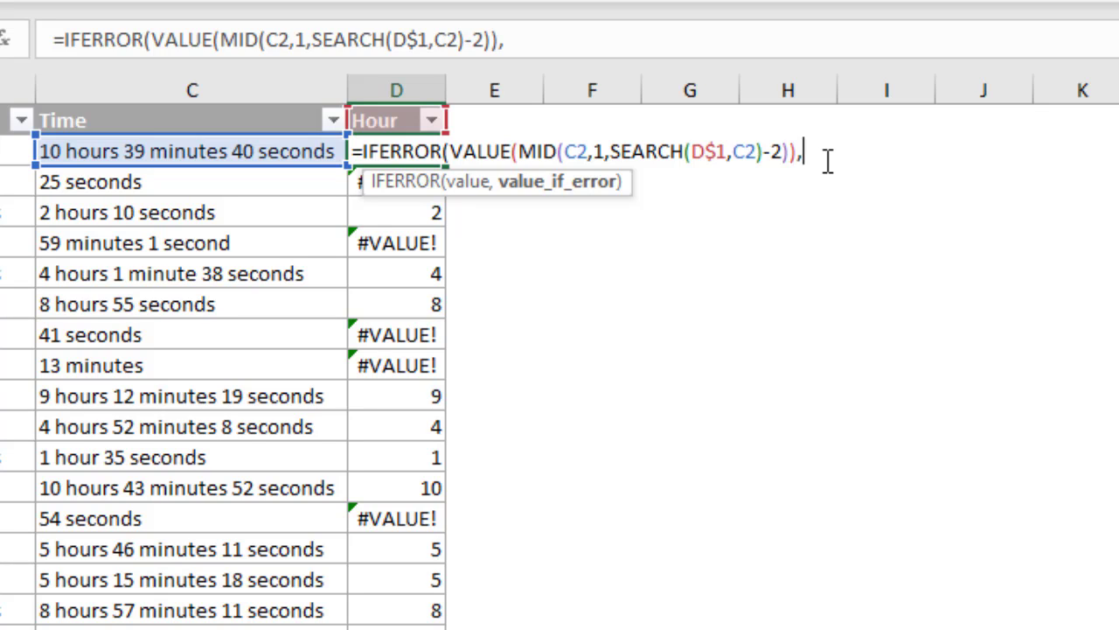
pyautogui.write('0)')
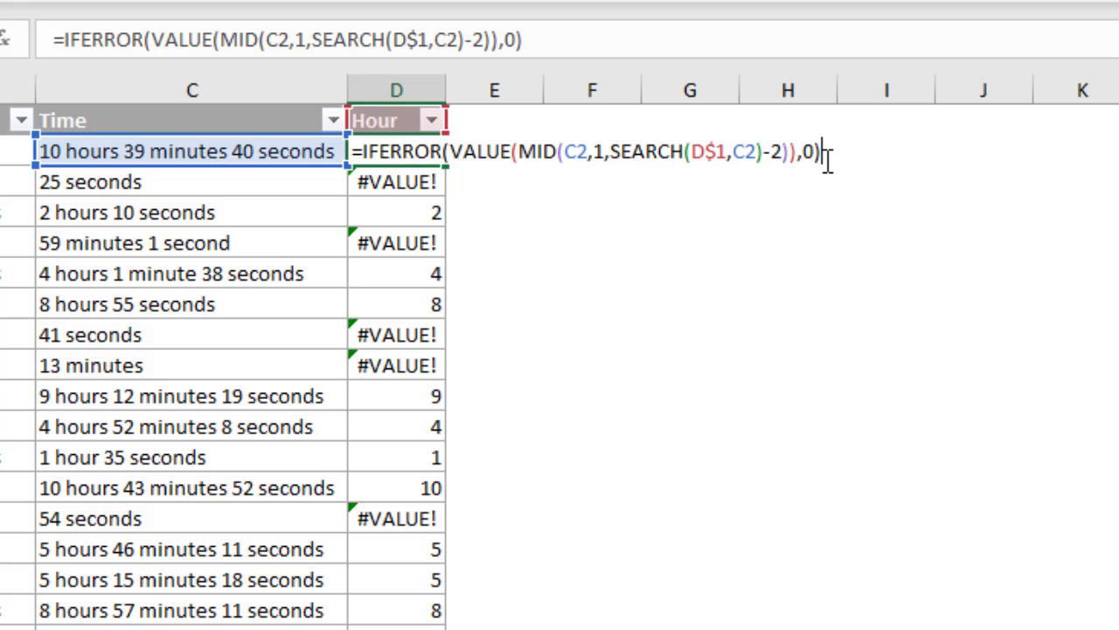
pyautogui.press('Return')
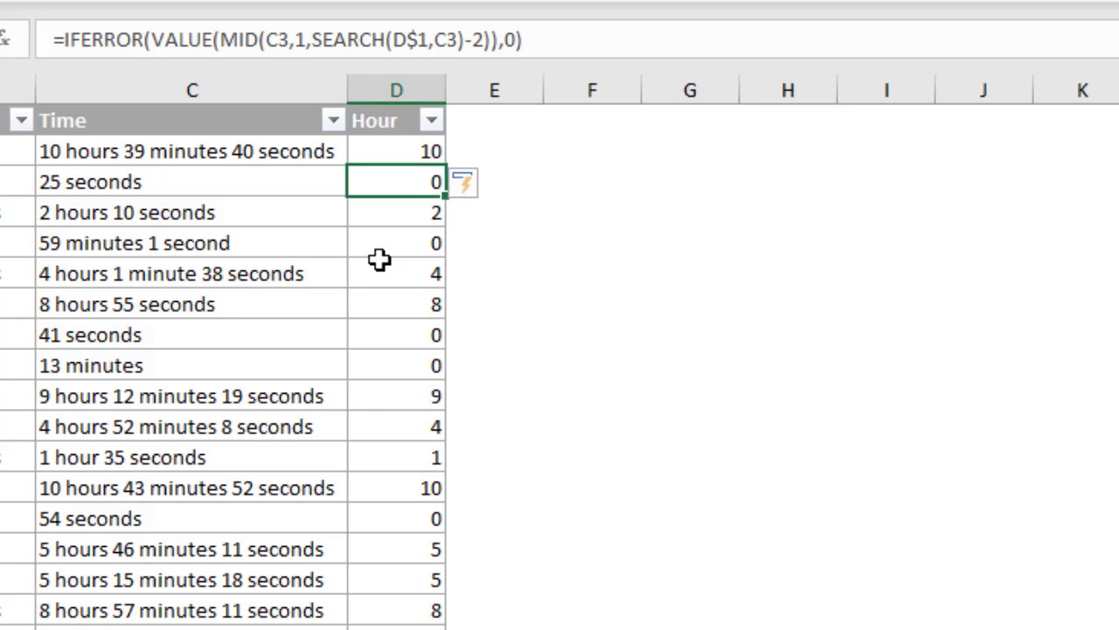
pyautogui.click(431, 121)
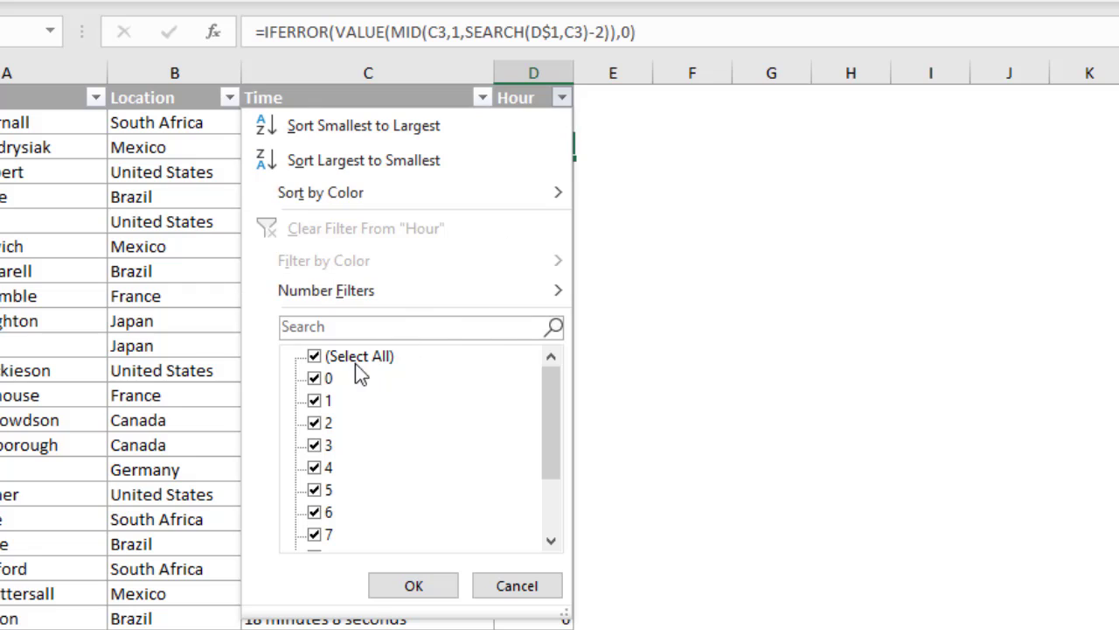
pyautogui.moveTo(553, 407); pyautogui.dragTo(548, 465)
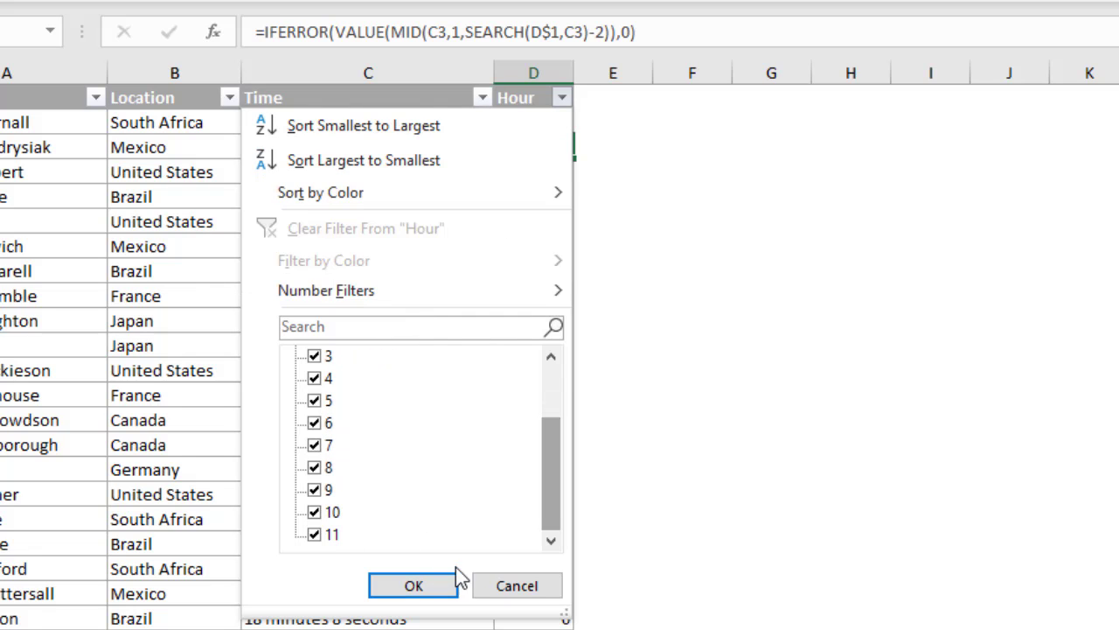
pyautogui.click(512, 586)
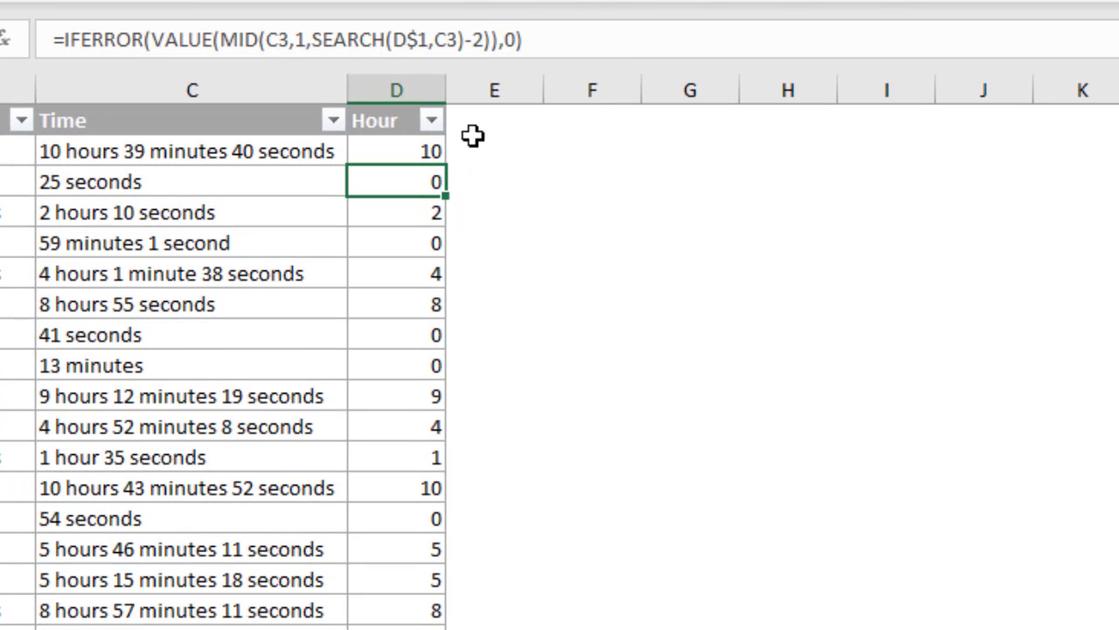
# Add the header 'Minute' in E1 and autofit column E to fit it
pyautogui.click(475, 127)
pyautogui.write('Minute')
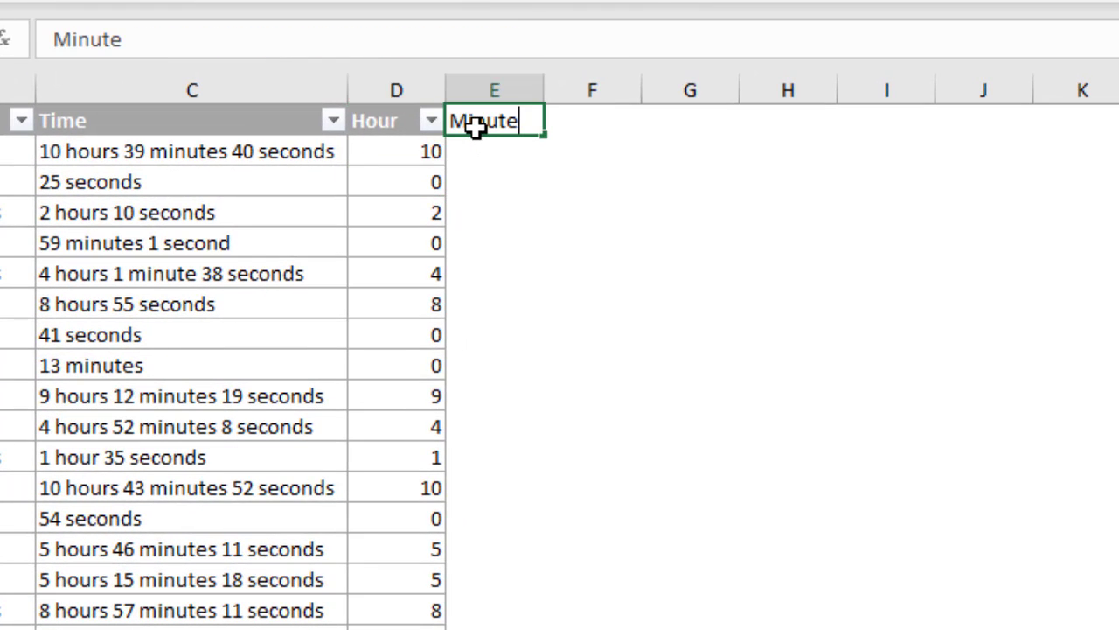
pyautogui.press('Return')
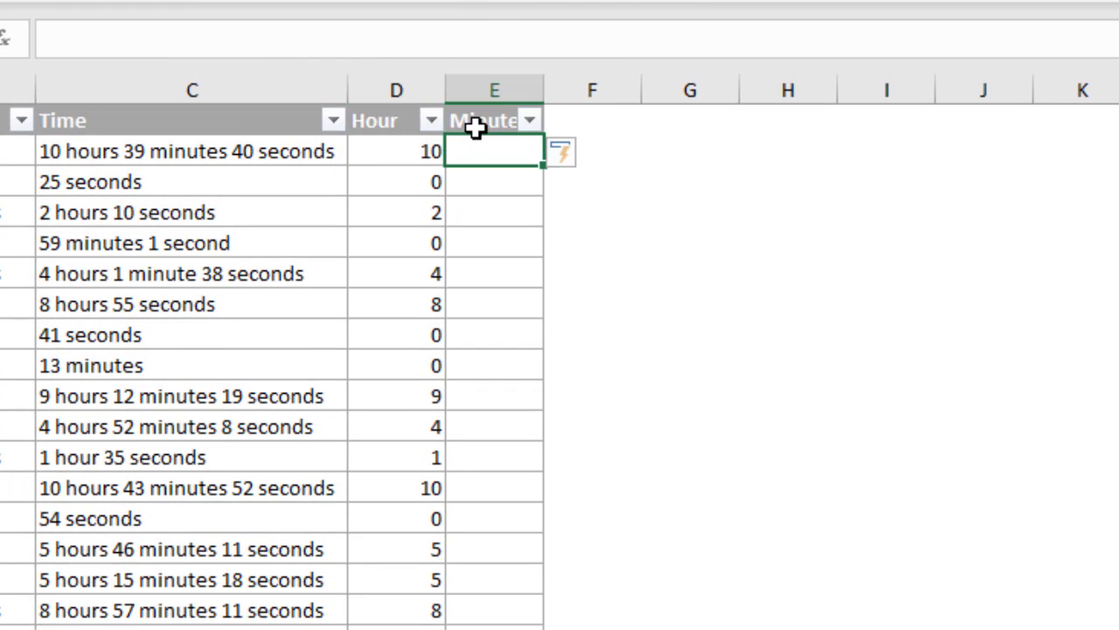
pyautogui.doubleClick(544, 89)
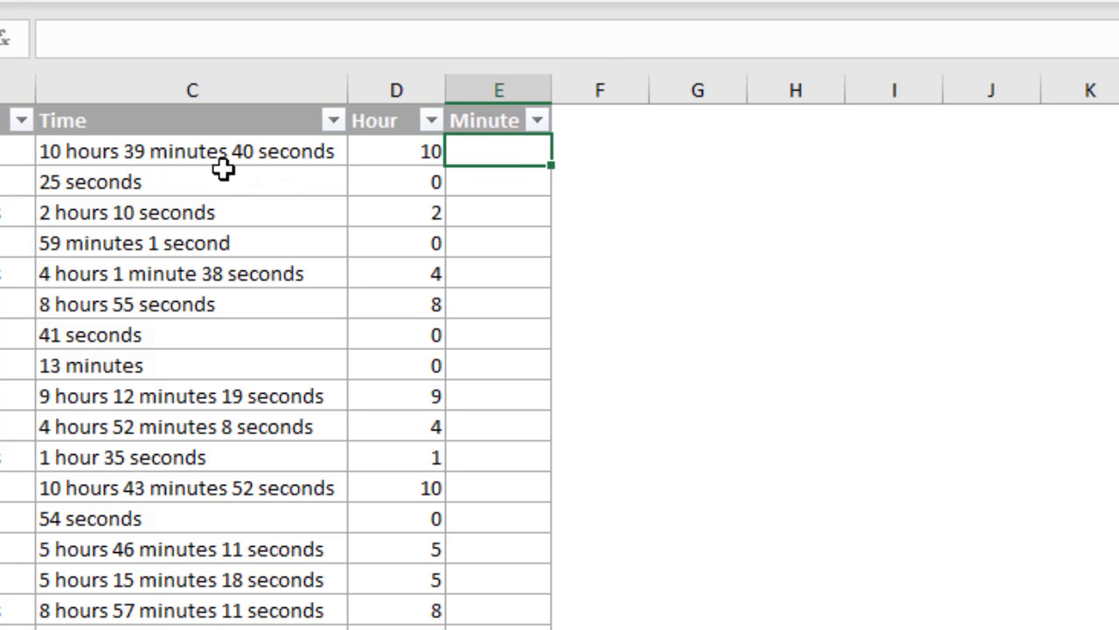
# Change both C2 references in D2's Hour formula to the column-locked $C2
pyautogui.click(384, 153)
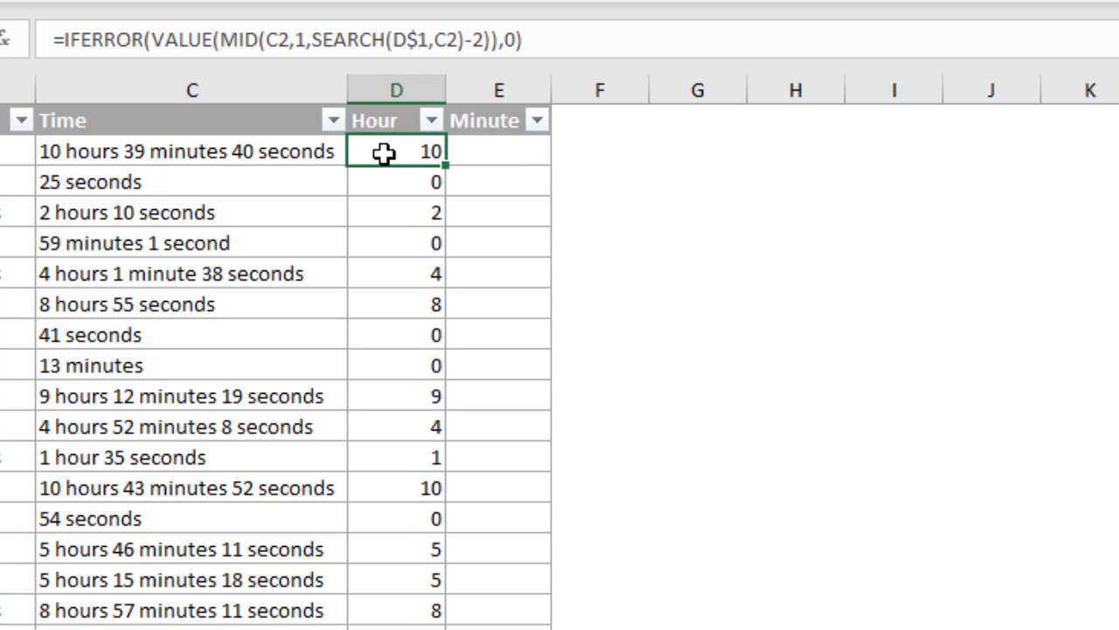
pyautogui.press('F2')
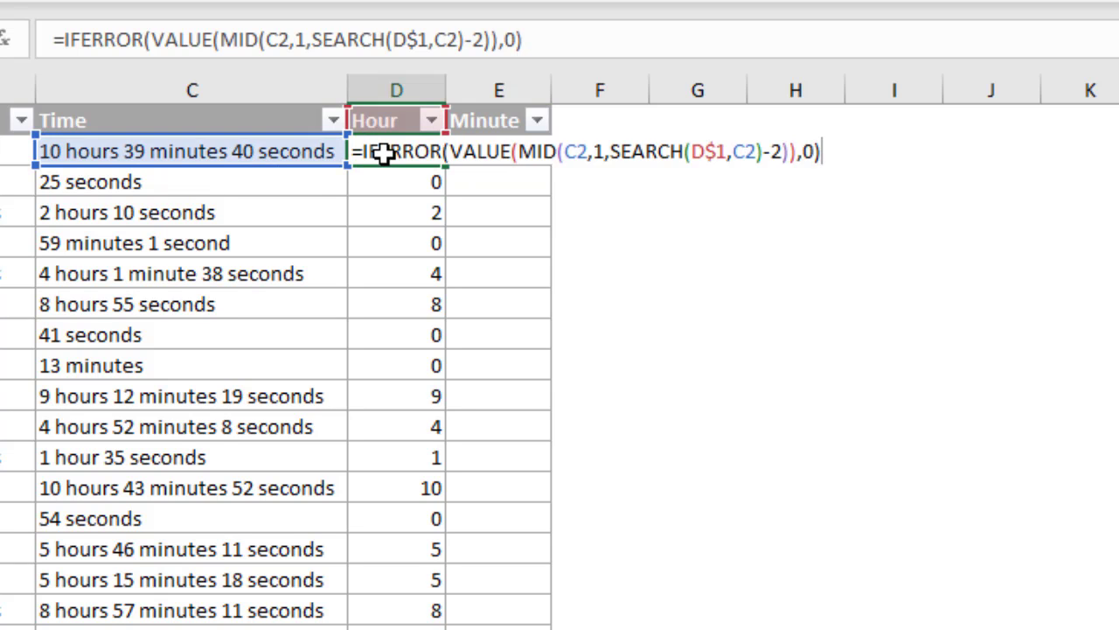
pyautogui.click(570, 152)
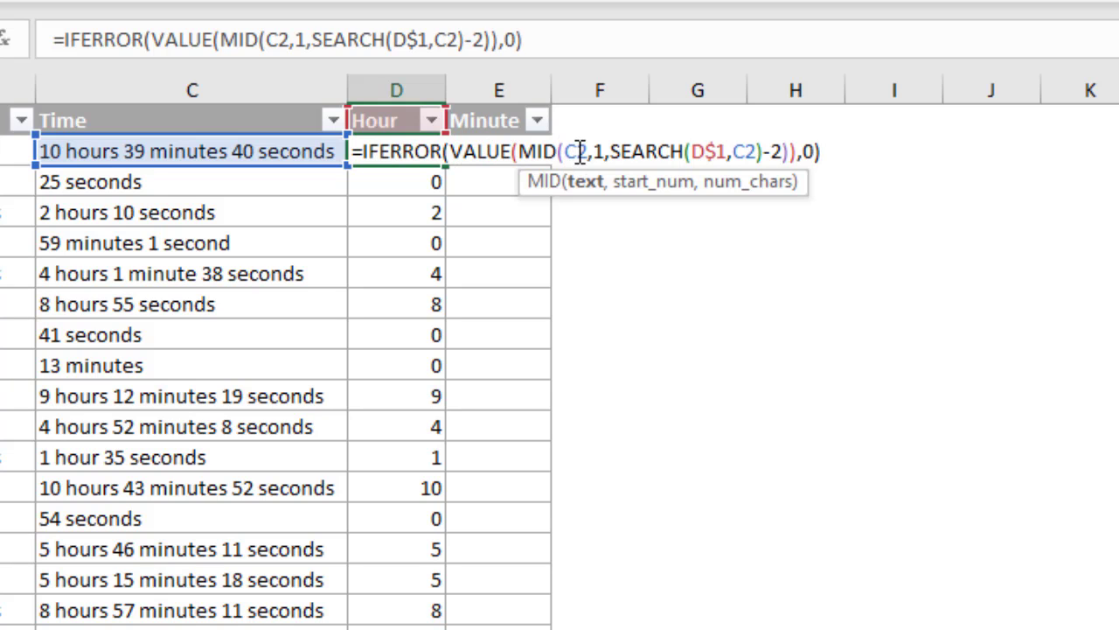
pyautogui.press('F4')
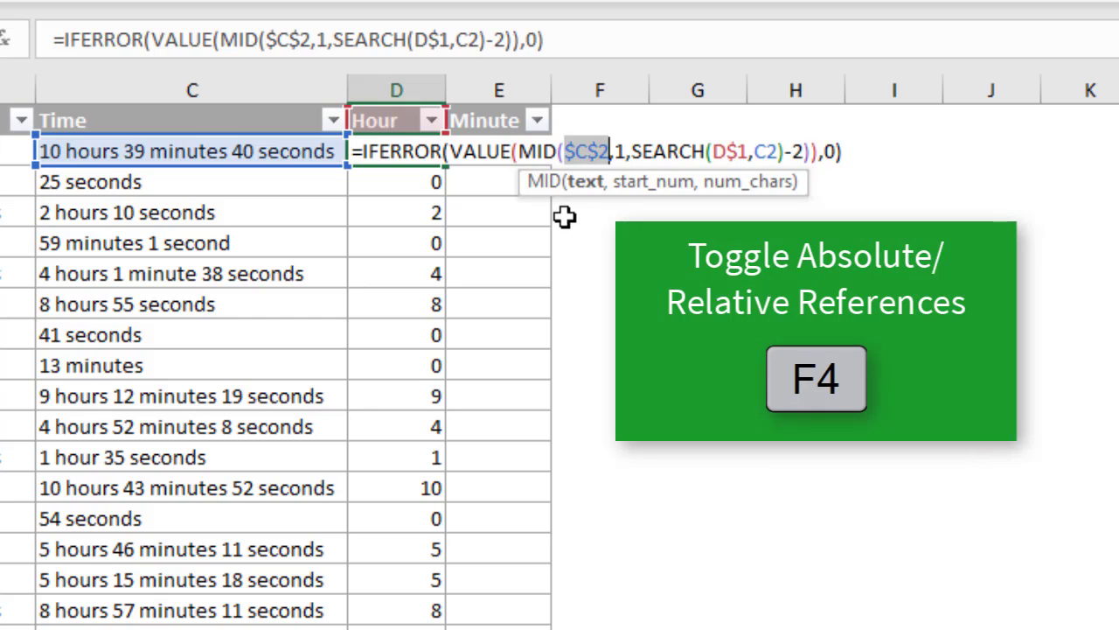
pyautogui.press('F4')
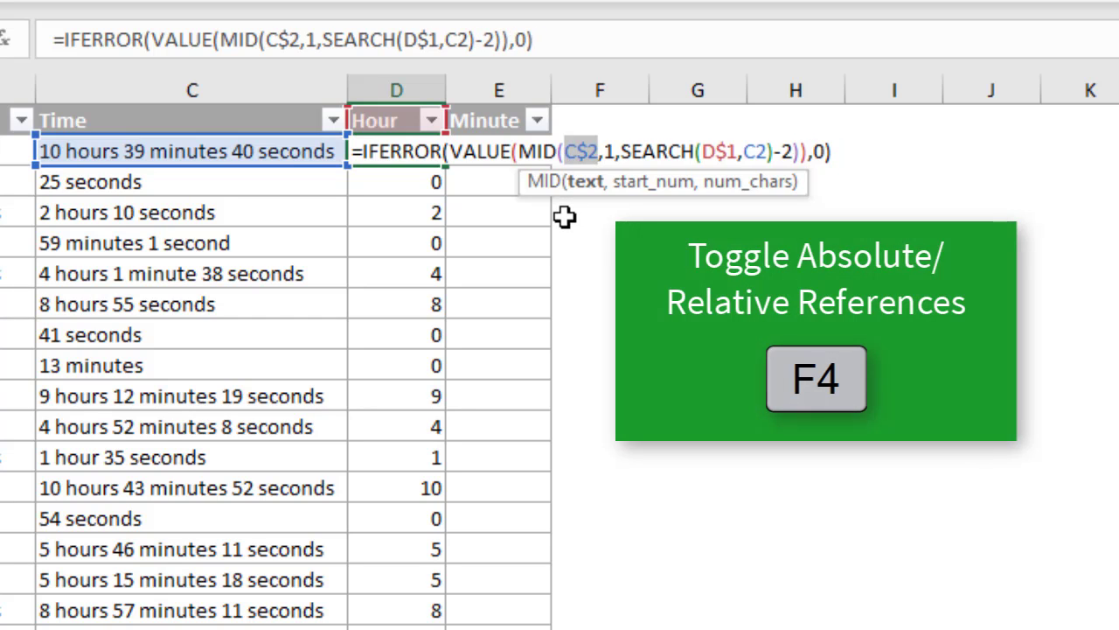
pyautogui.press('F4')
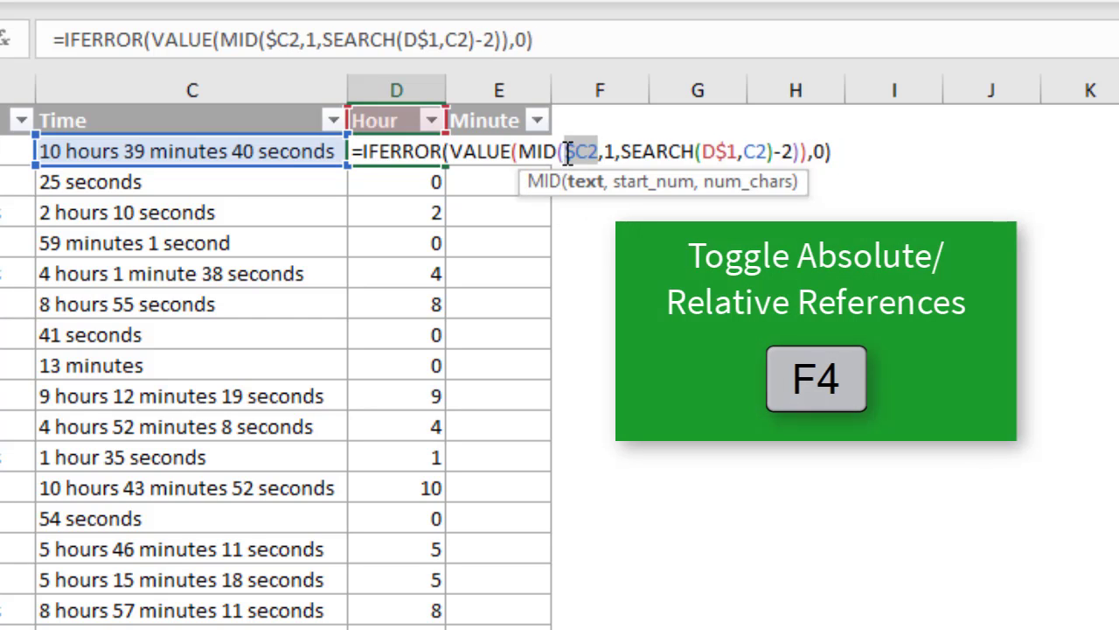
pyautogui.click(749, 151)
pyautogui.press('F4')
pyautogui.press('F4')
pyautogui.press('F4')
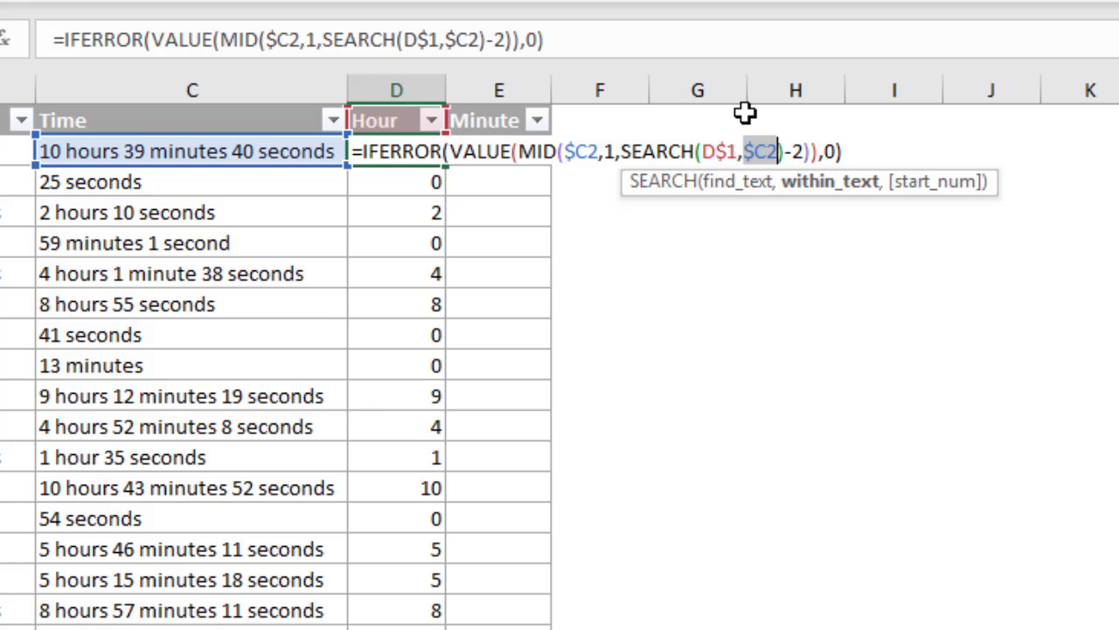
pyautogui.press('Return')
# Copy the Hour formula from D2 into E2 as the starting Minute formula
pyautogui.click(415, 152)
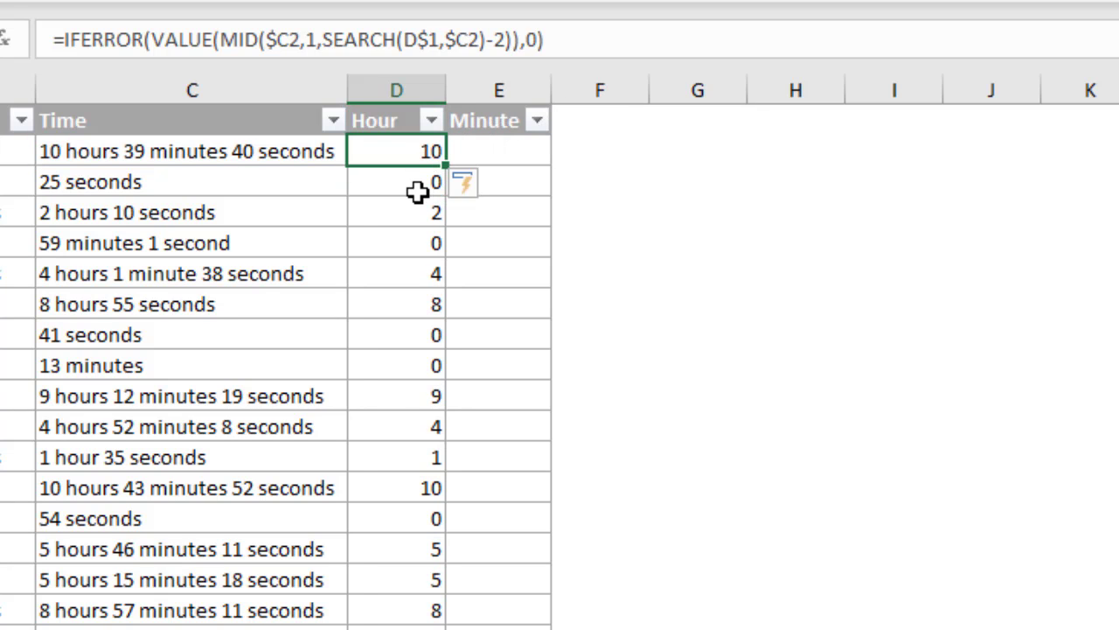
pyautogui.hotkey('ctrl', 'c')
pyautogui.press('Right')
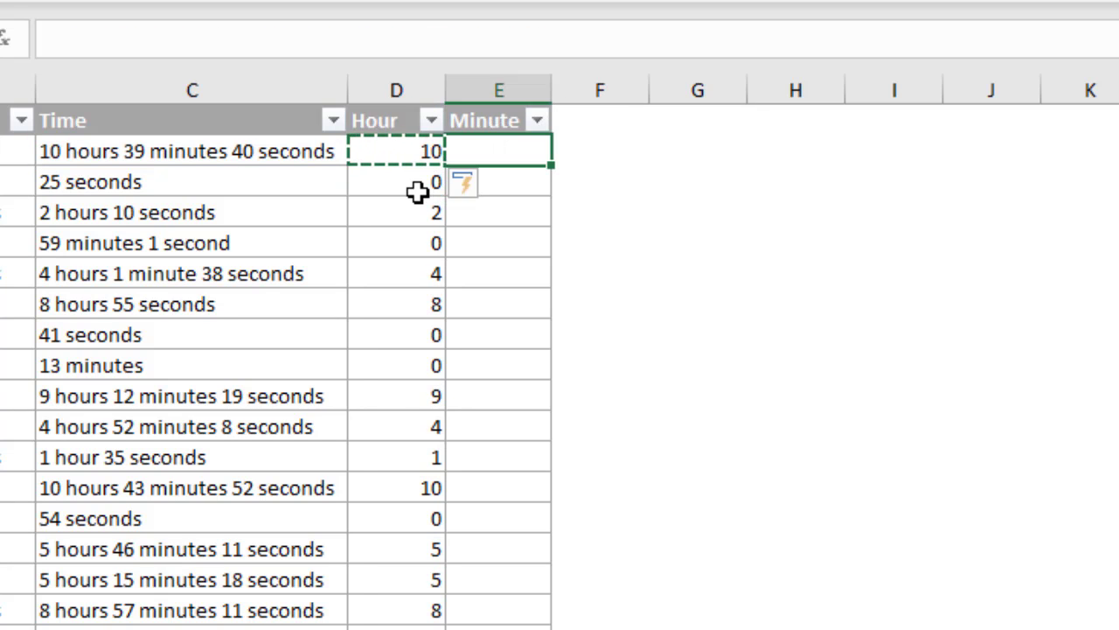
pyautogui.hotkey('ctrl', 'v')
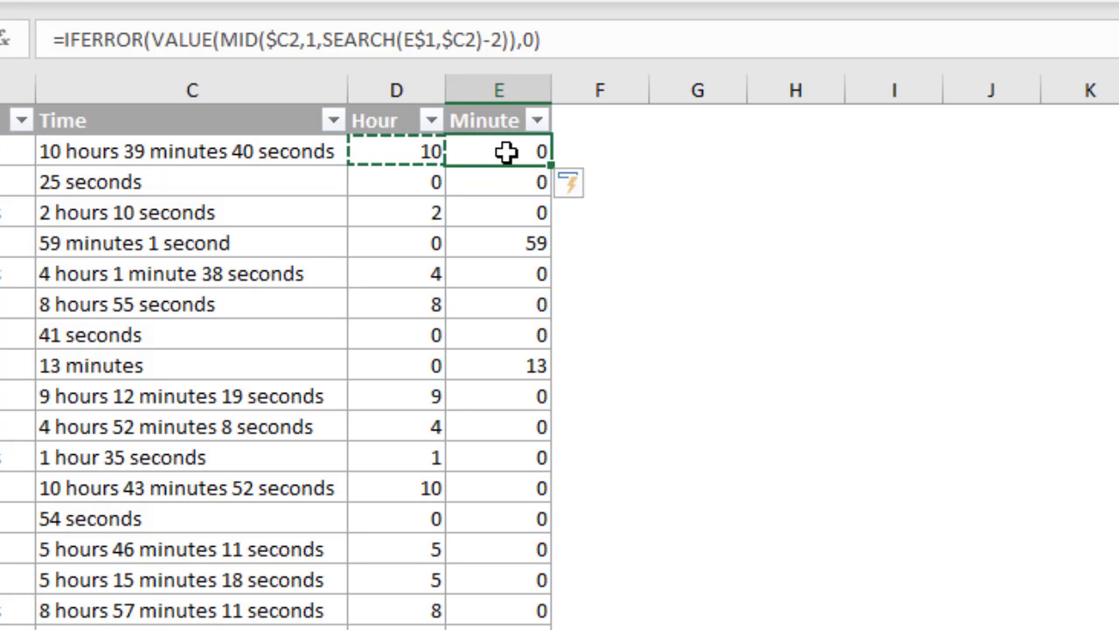
# Make E2's MID start at SEARCH(E$1,$C2)-2 with length 2, giving minutes like 9 and 1
pyautogui.press('F2')
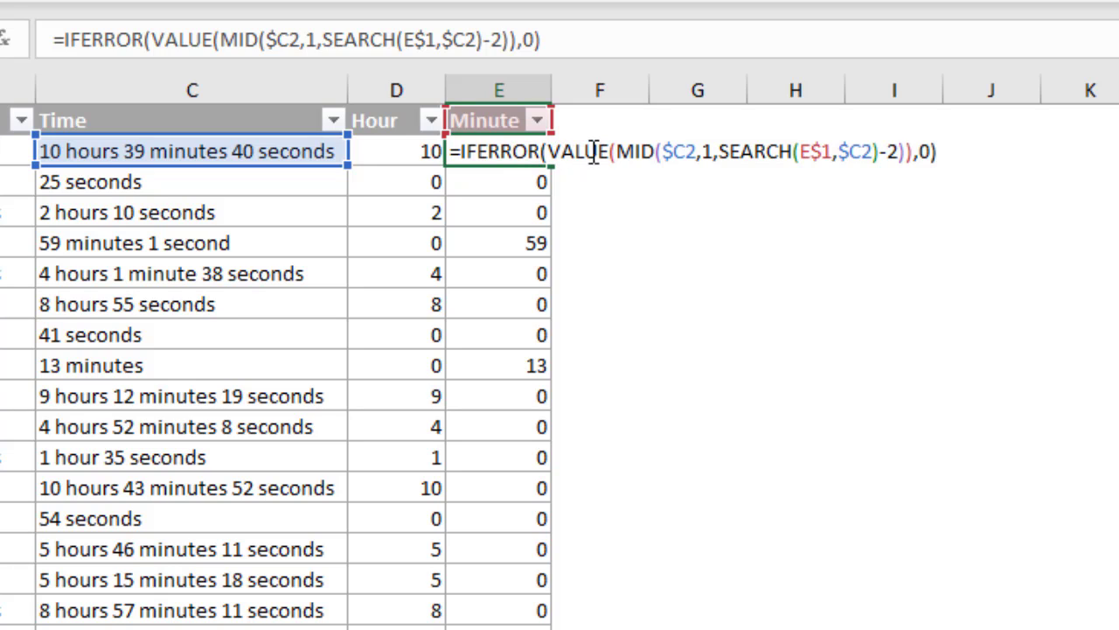
pyautogui.click(711, 151)
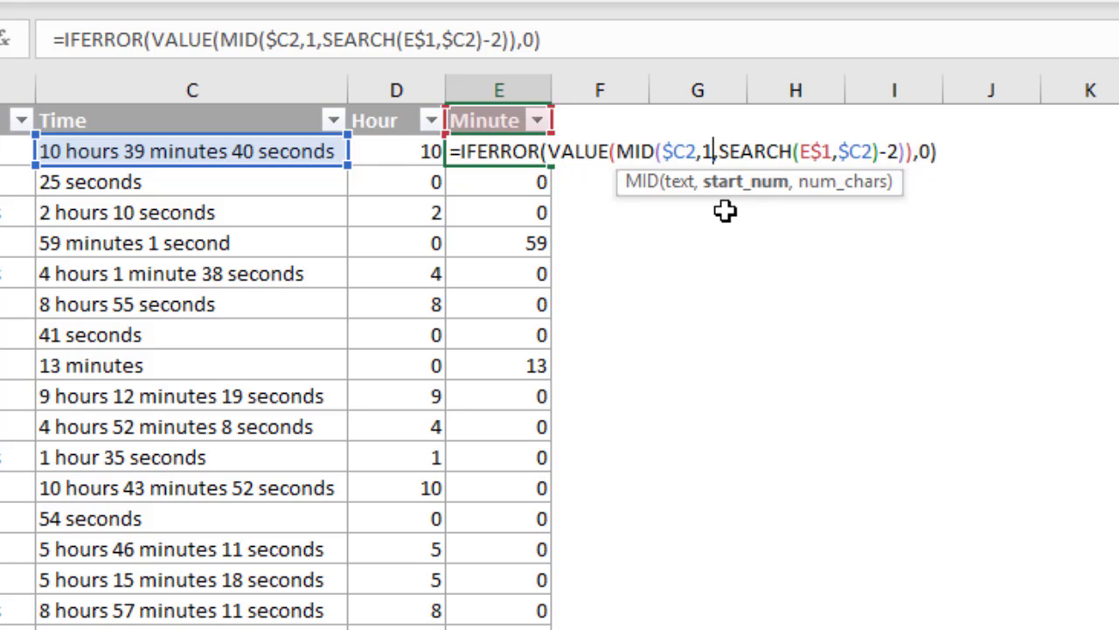
pyautogui.press('BackSpace')
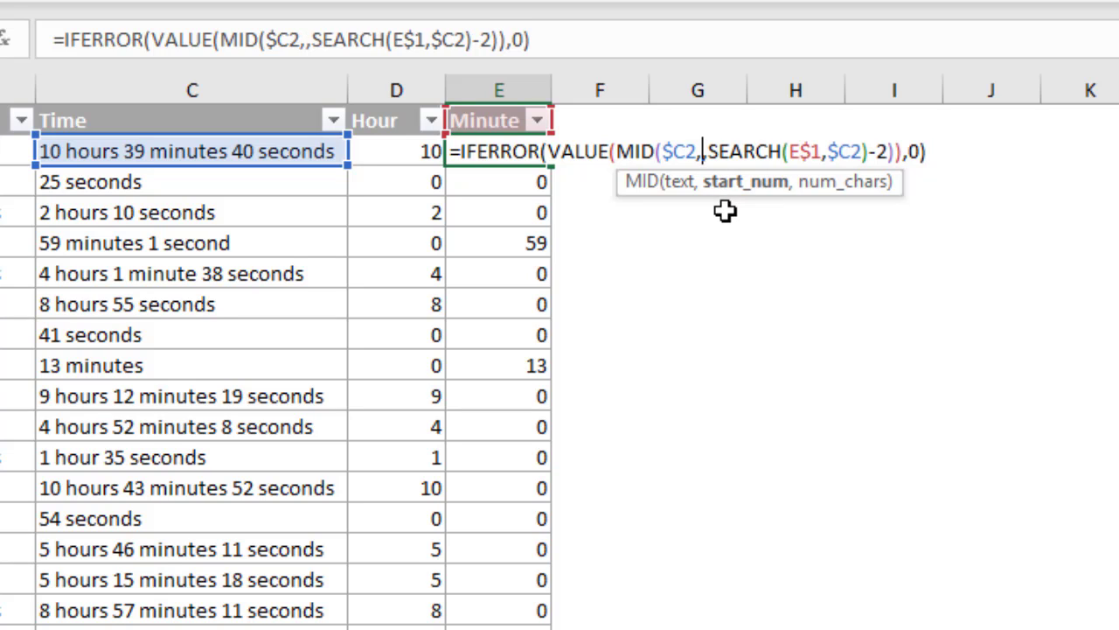
pyautogui.press('Left')
pyautogui.press('Delete')
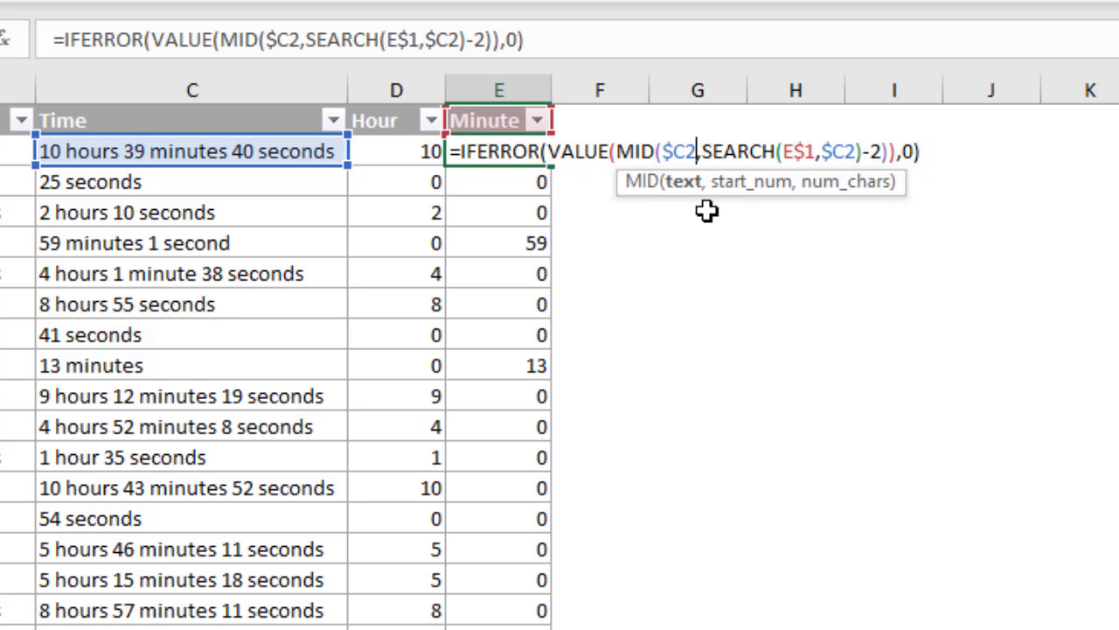
pyautogui.click(735, 189)
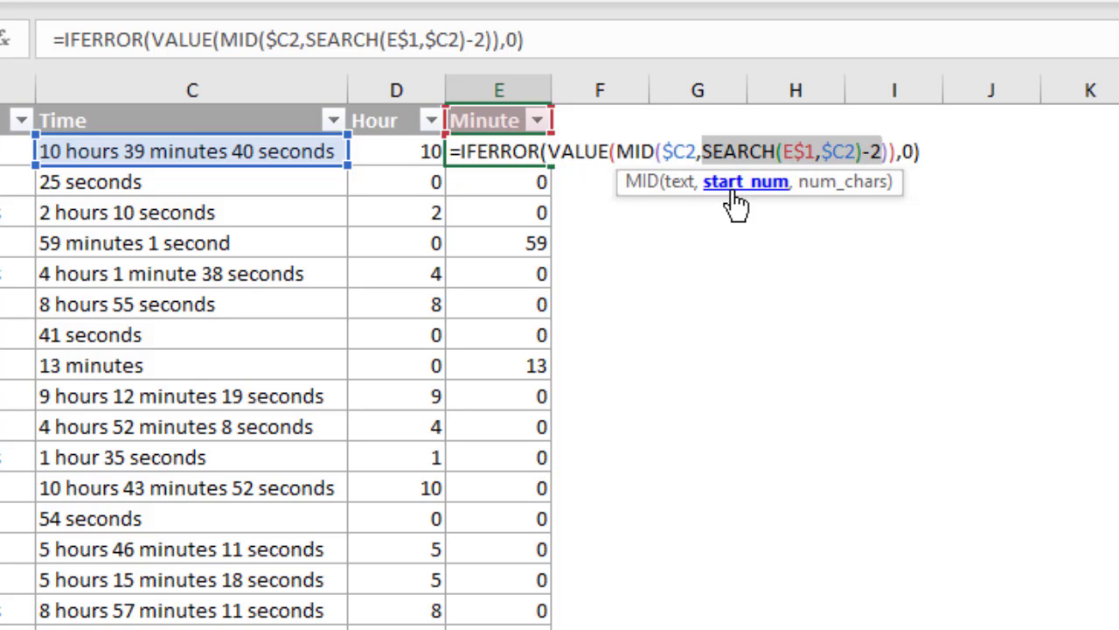
pyautogui.click(883, 151)
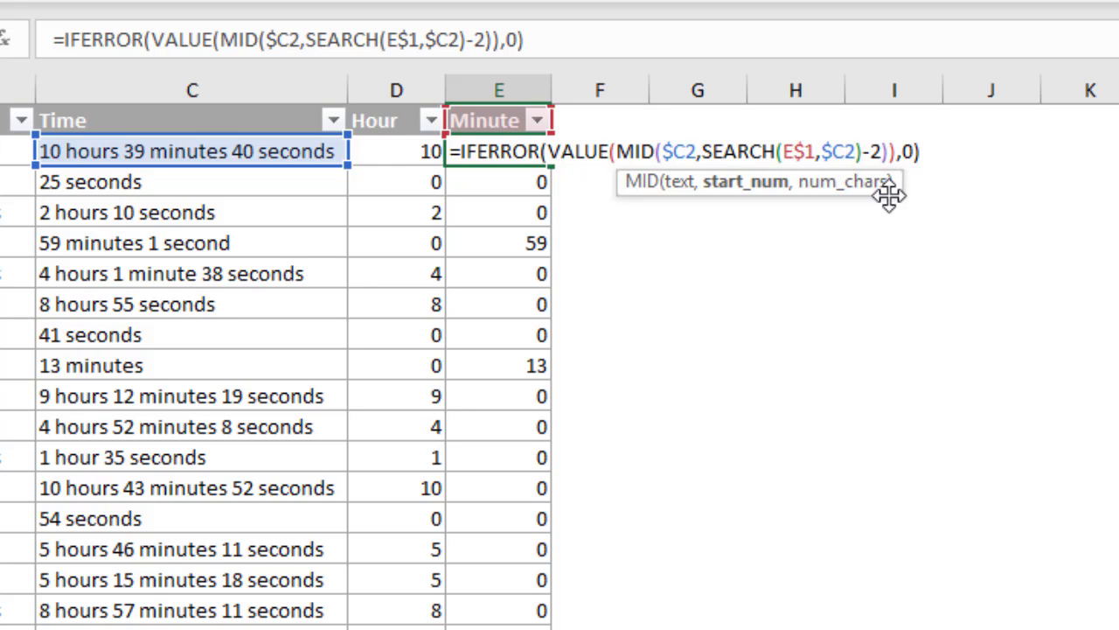
pyautogui.write(',')
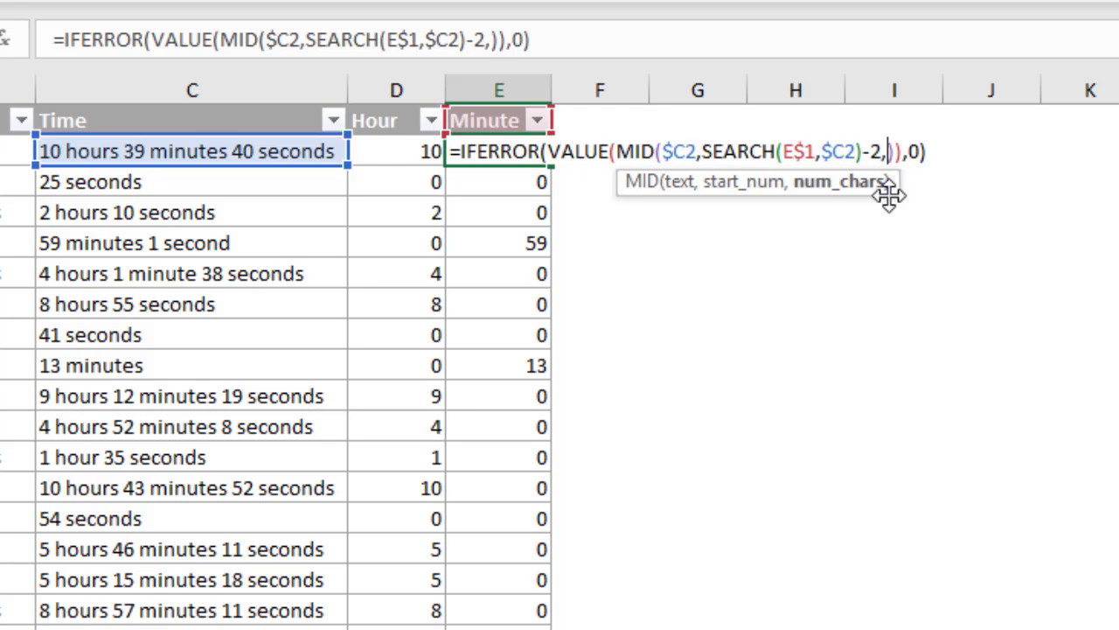
pyautogui.write('2')
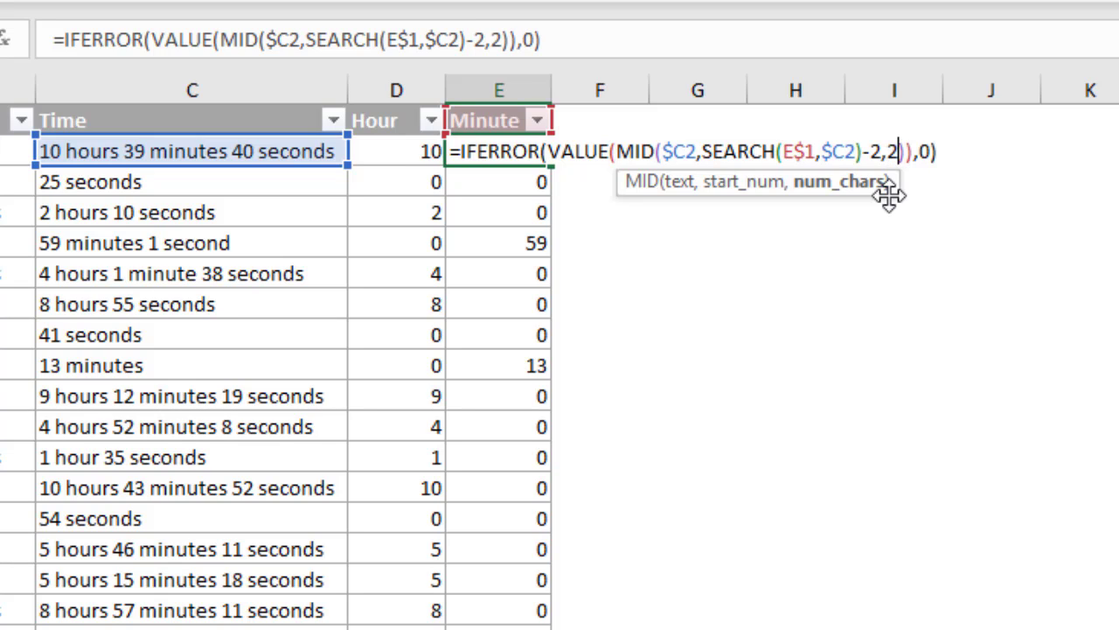
pyautogui.press('Return')
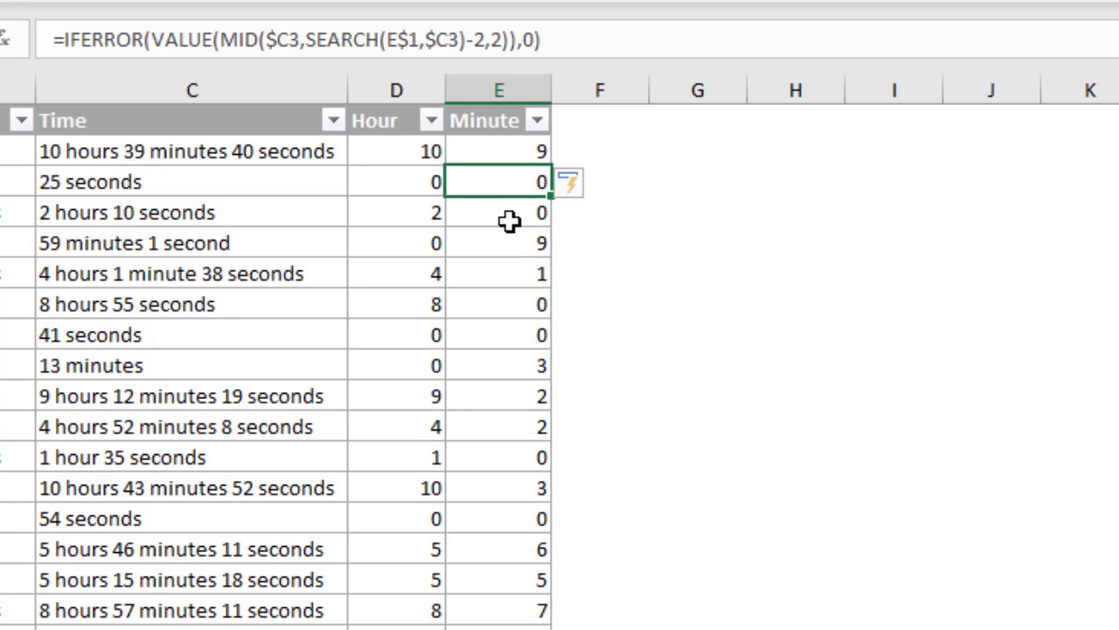
# Change the MID start offset in E2's Minute formula from -2 to -3 so full two-digit minutes appear
pyautogui.doubleClick(518, 155)
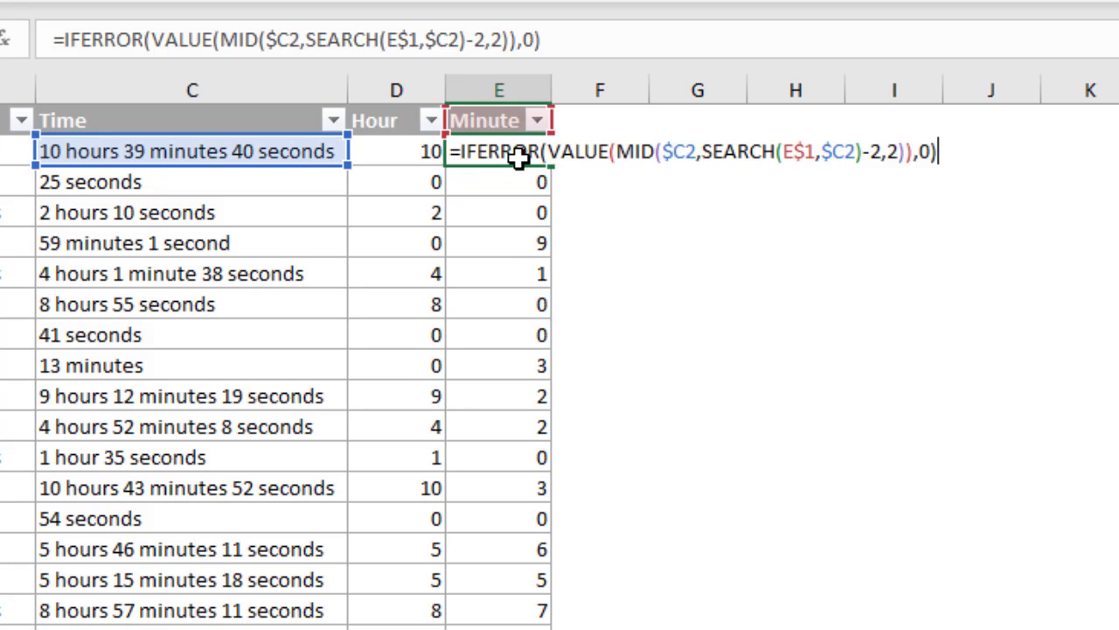
pyautogui.click(871, 153)
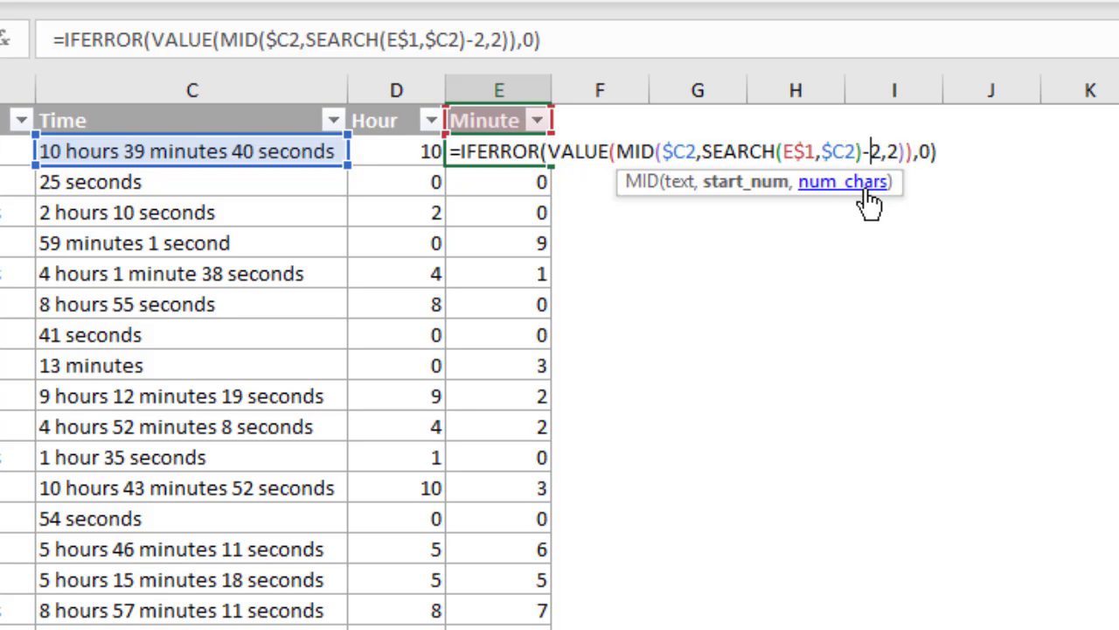
pyautogui.press('Delete')
pyautogui.write('3')
pyautogui.press('Return')
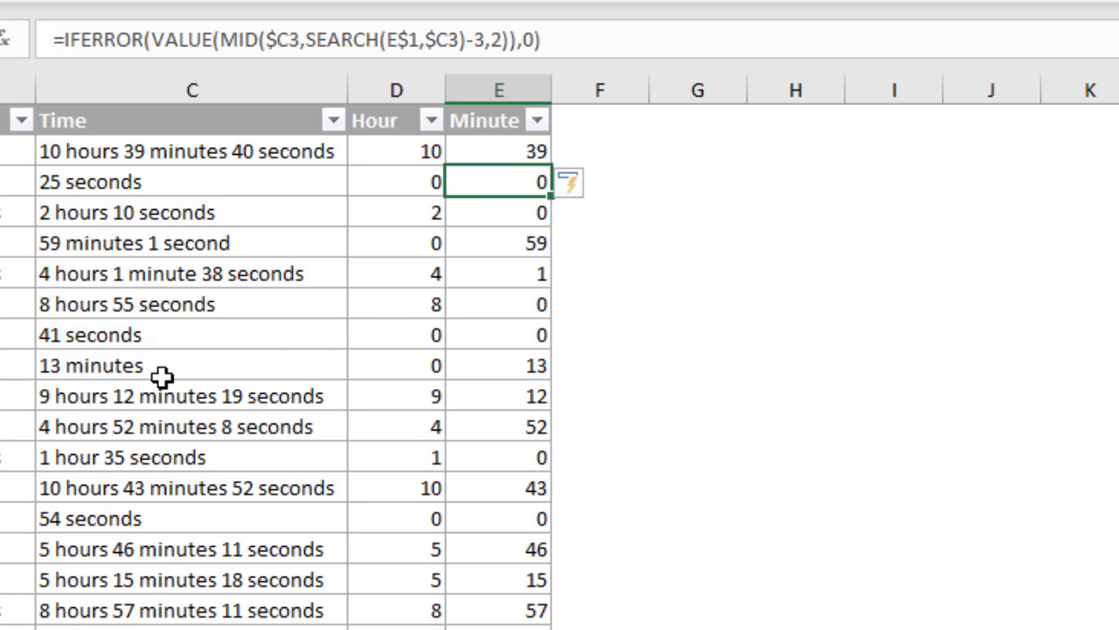
# Shorten the '13 minutes' entry in C9 to '3 minutes' to test the Minute formula
pyautogui.click(51, 371)
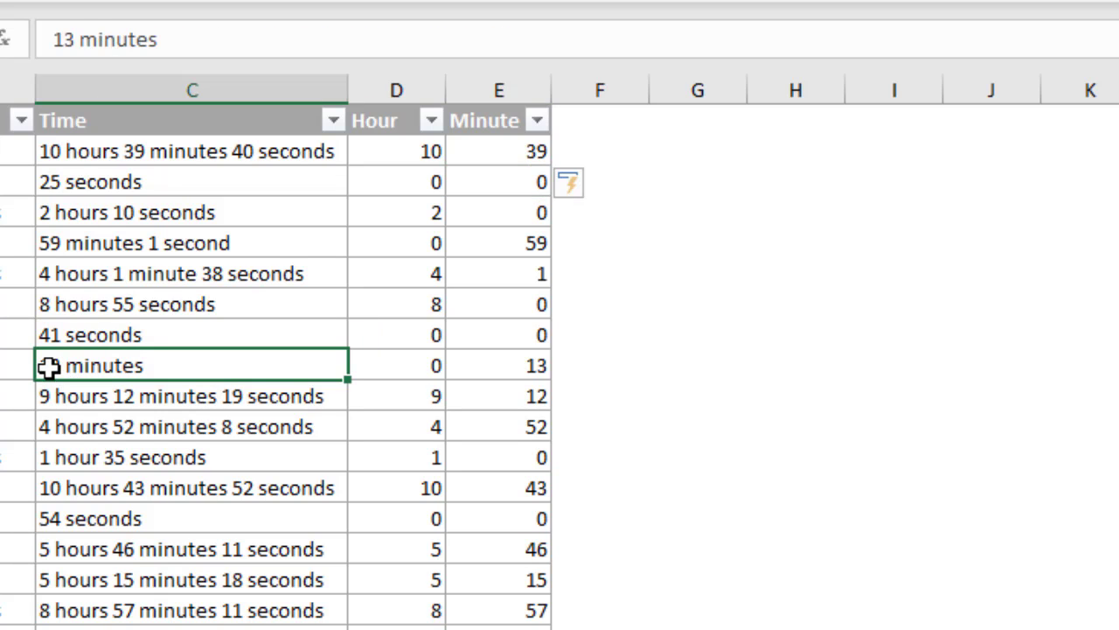
pyautogui.doubleClick(48, 365)
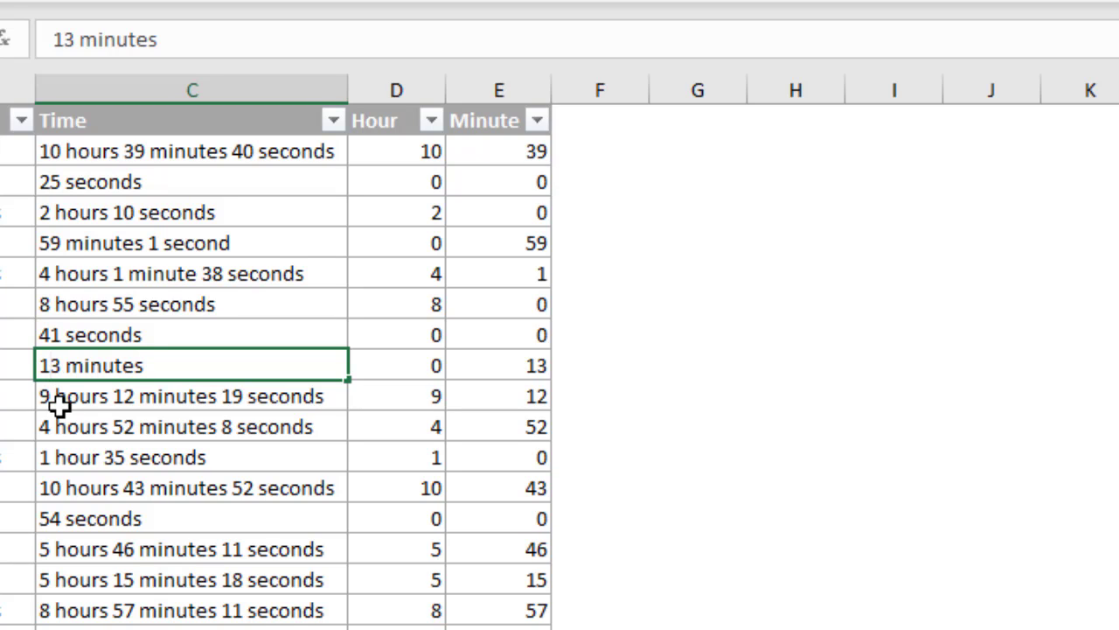
pyautogui.press('BackSpace')
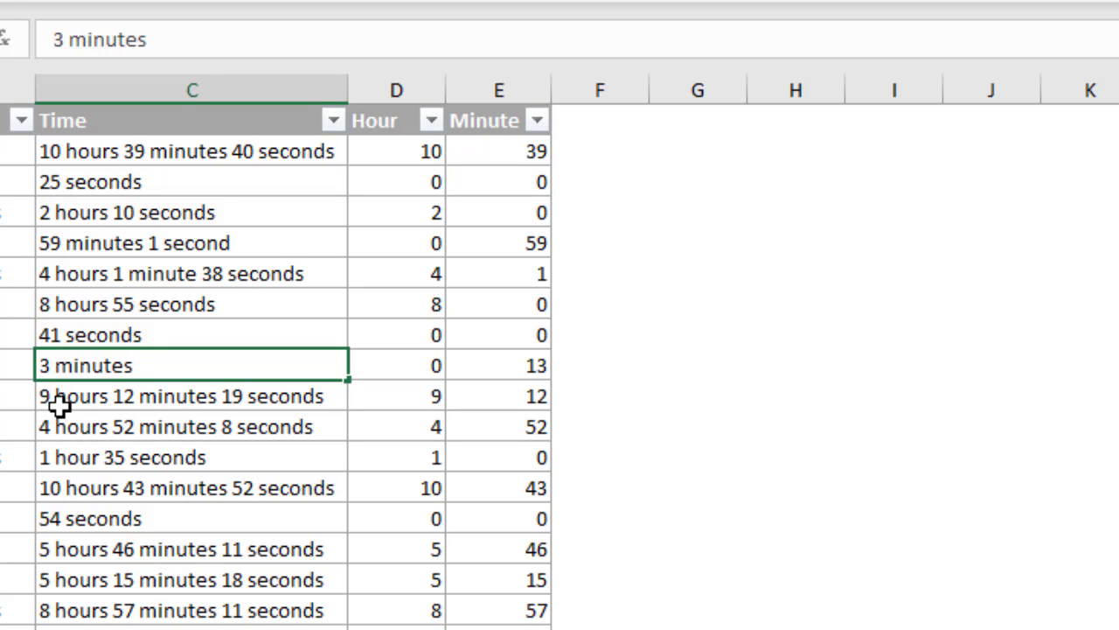
pyautogui.press('Return')
# Open the Minute formula in E9 for editing
pyautogui.click(83, 366)
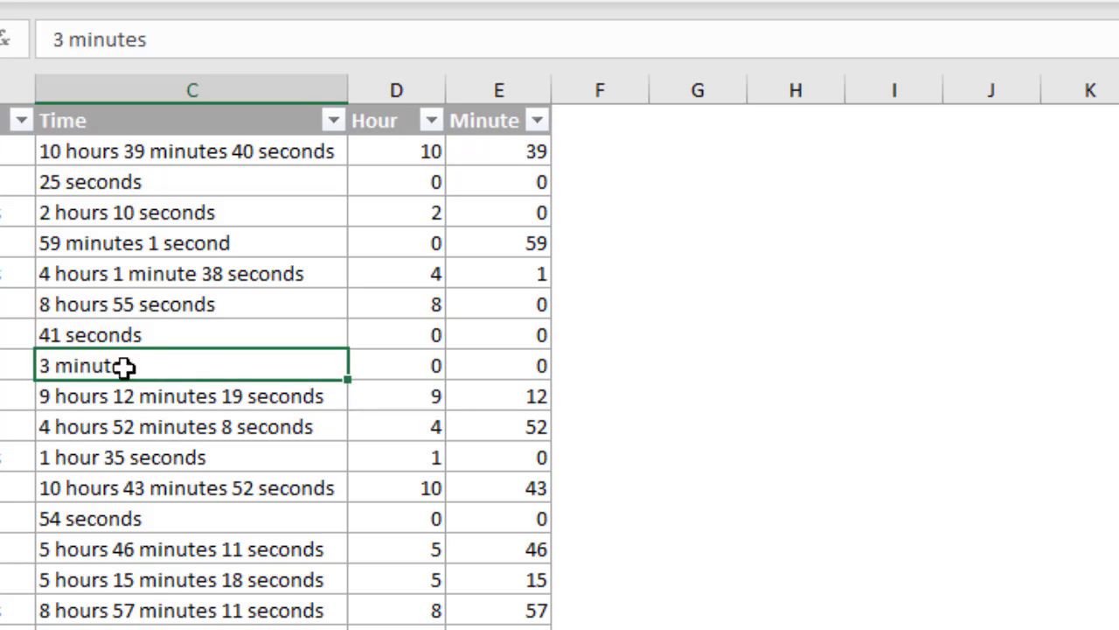
pyautogui.click(475, 367)
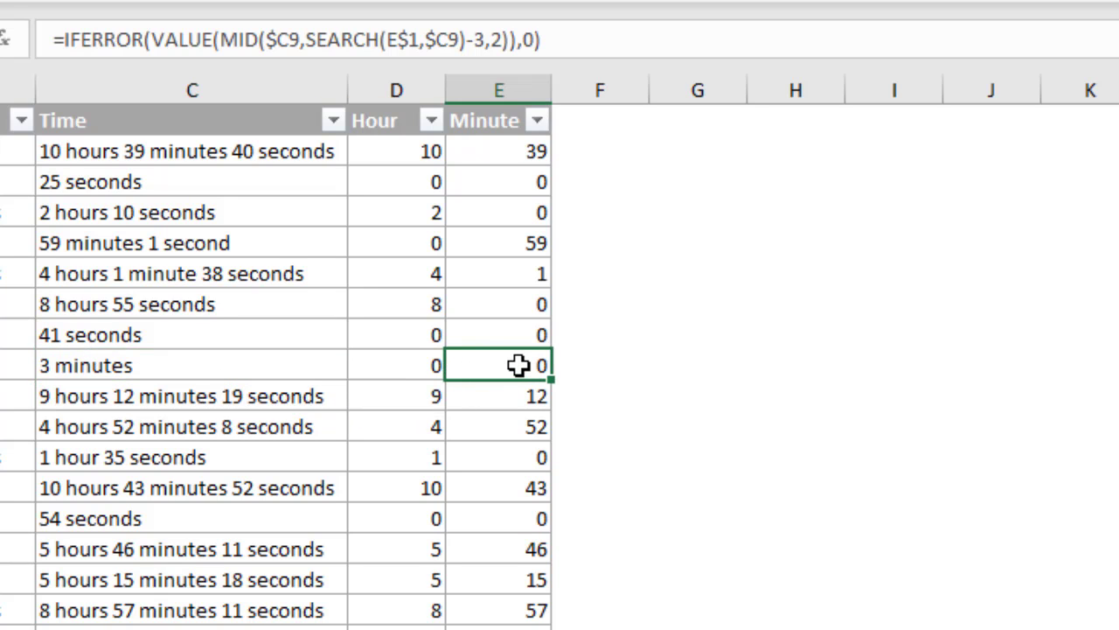
pyautogui.press('F2')
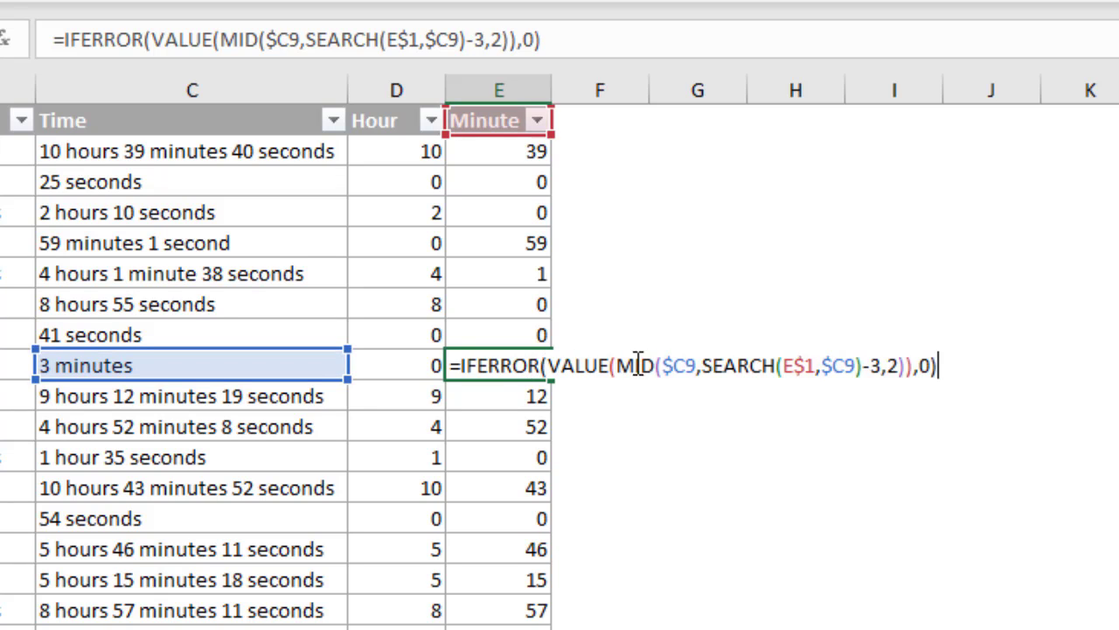
pyautogui.click(702, 365)
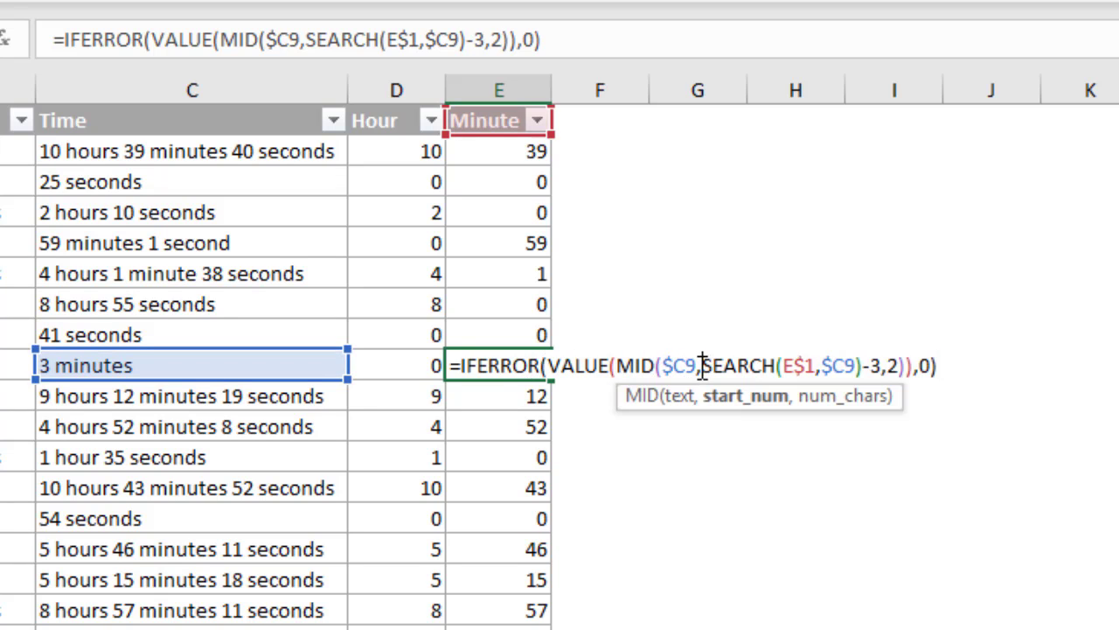
pyautogui.click(726, 404)
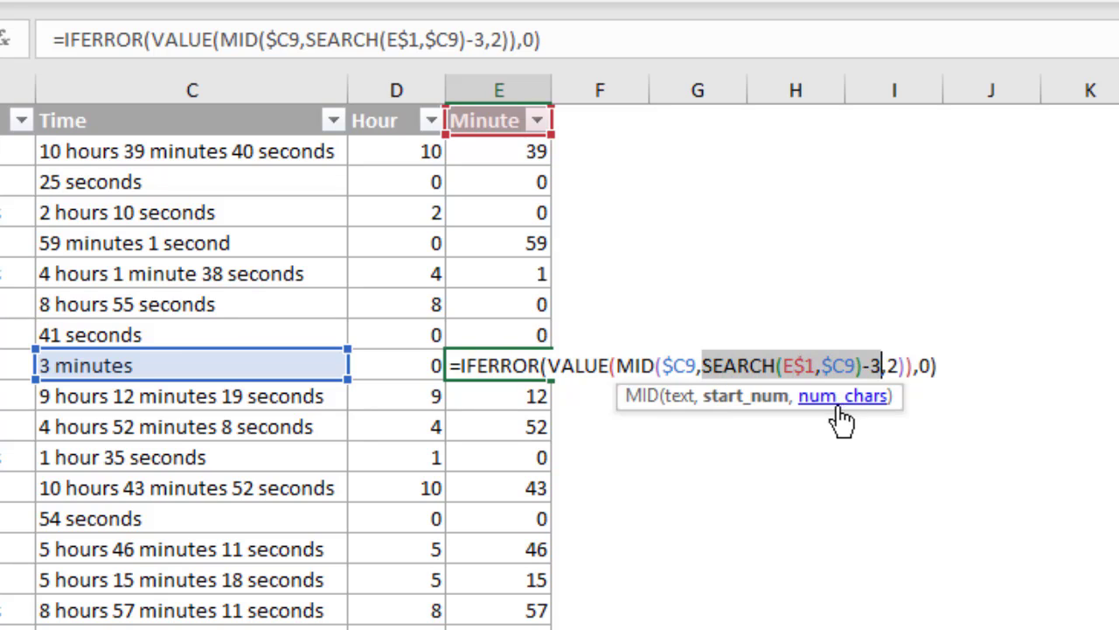
pyautogui.write('0')
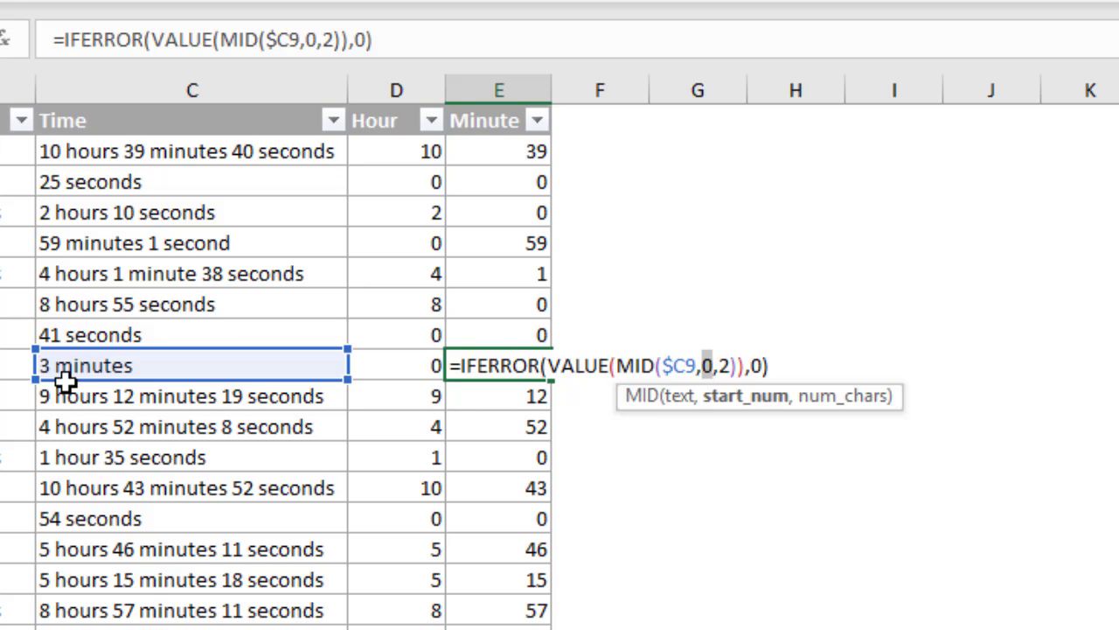
pyautogui.moveTo(43, 376)
pyautogui.mouseDown()
pyautogui.moveTo(55, 382)
pyautogui.moveTo(41, 366)
pyautogui.mouseUp()
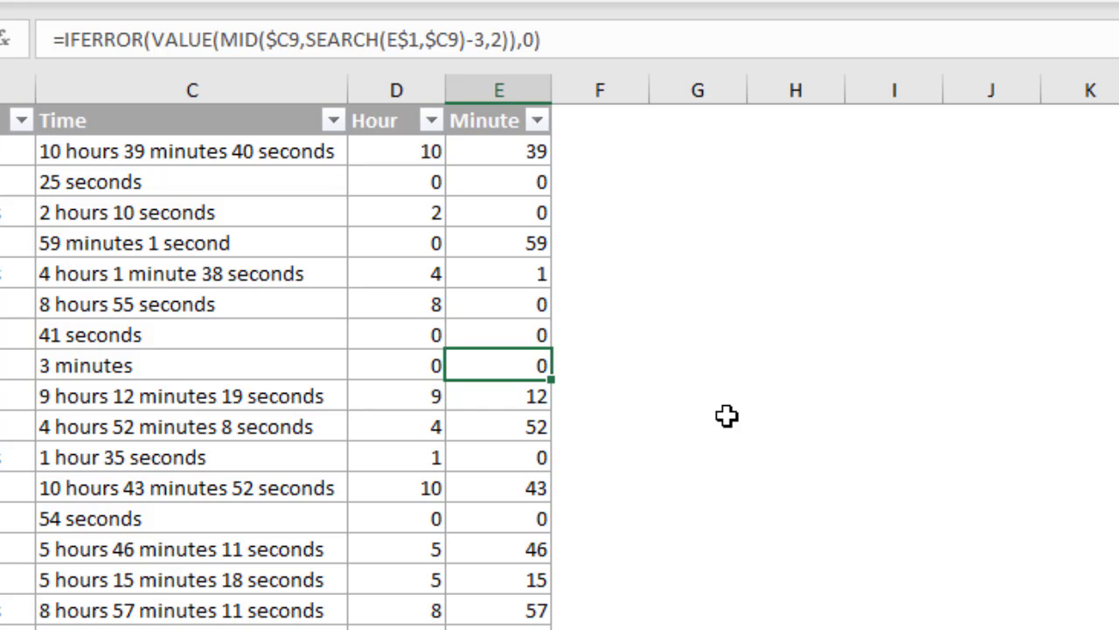
# Wrap E9's MID start position in MAX(SEARCH(E$1,$C9)-3,1) so the 3 minutes row returns 3
pyautogui.press('F2')
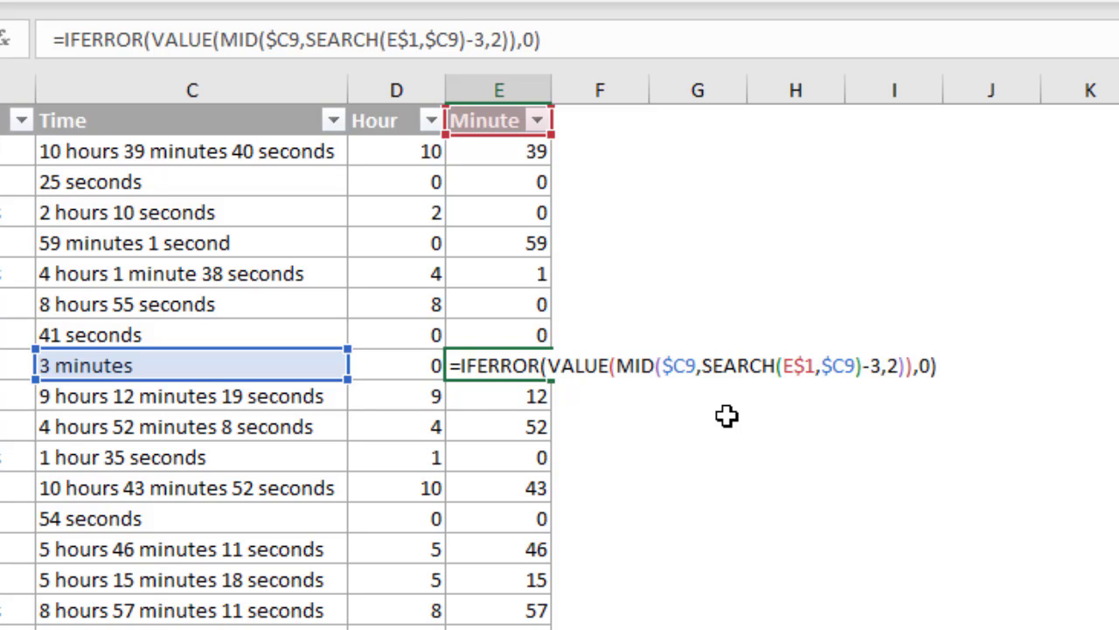
pyautogui.click(704, 366)
pyautogui.click(729, 411)
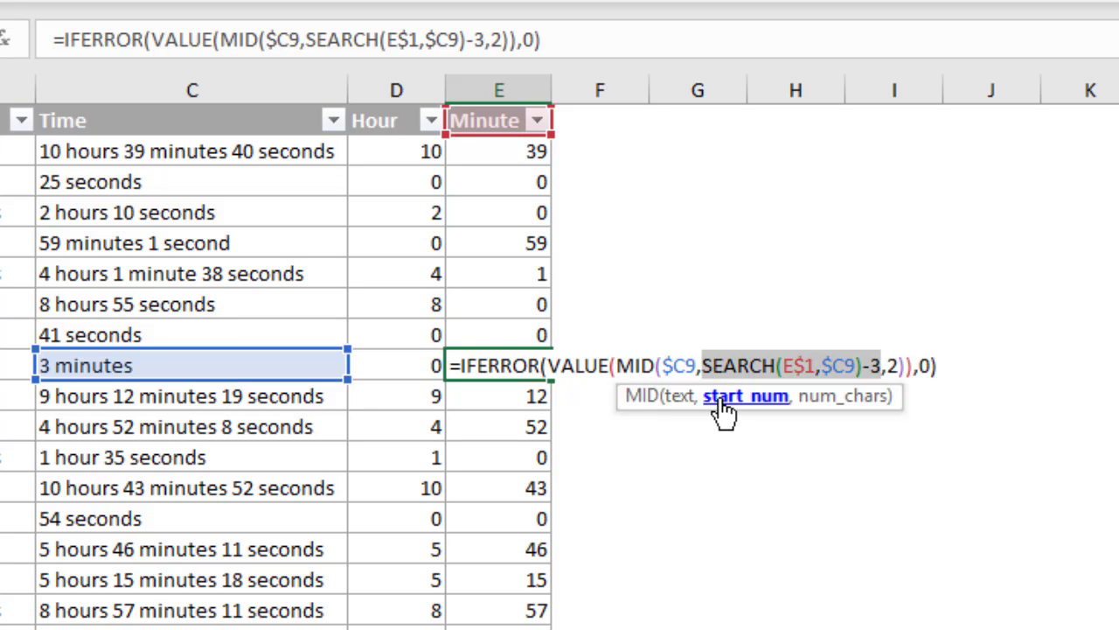
pyautogui.click(707, 372)
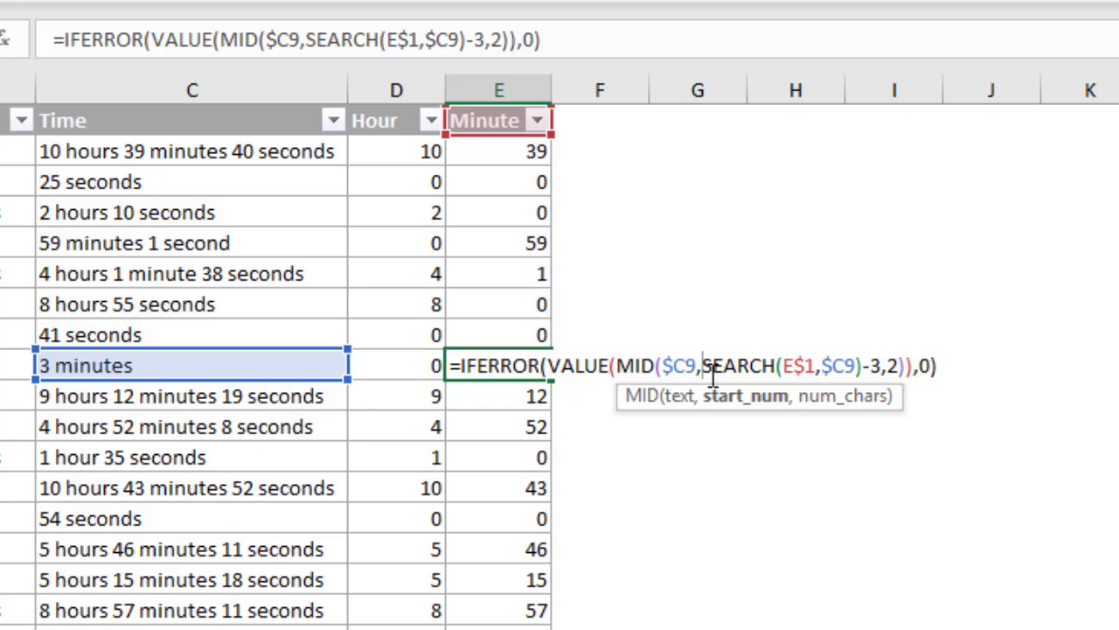
pyautogui.write('max')
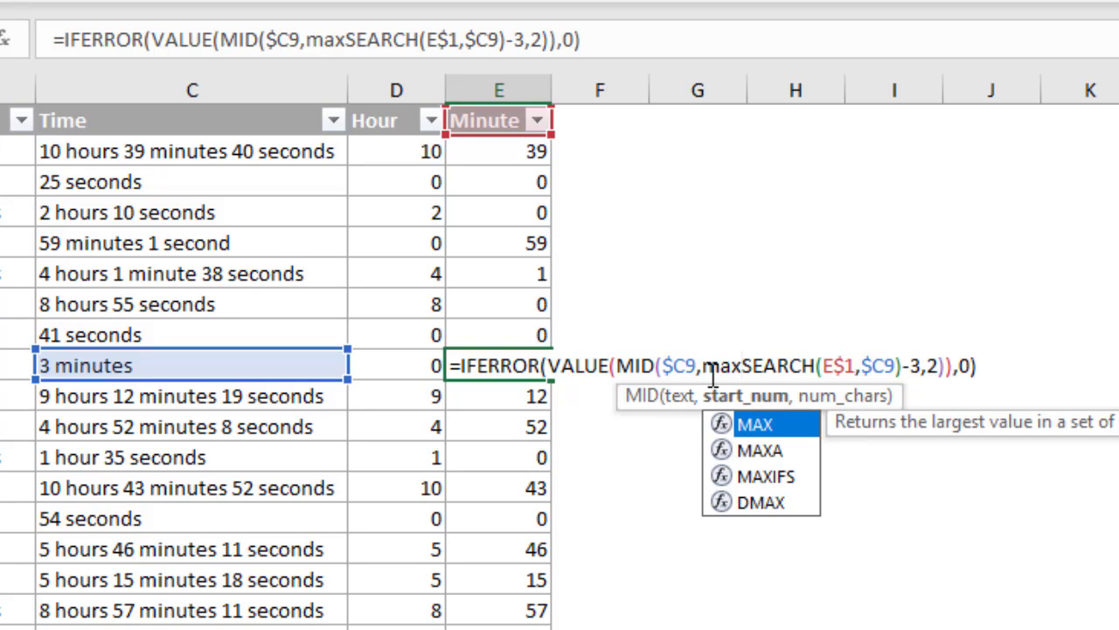
pyautogui.write('(')
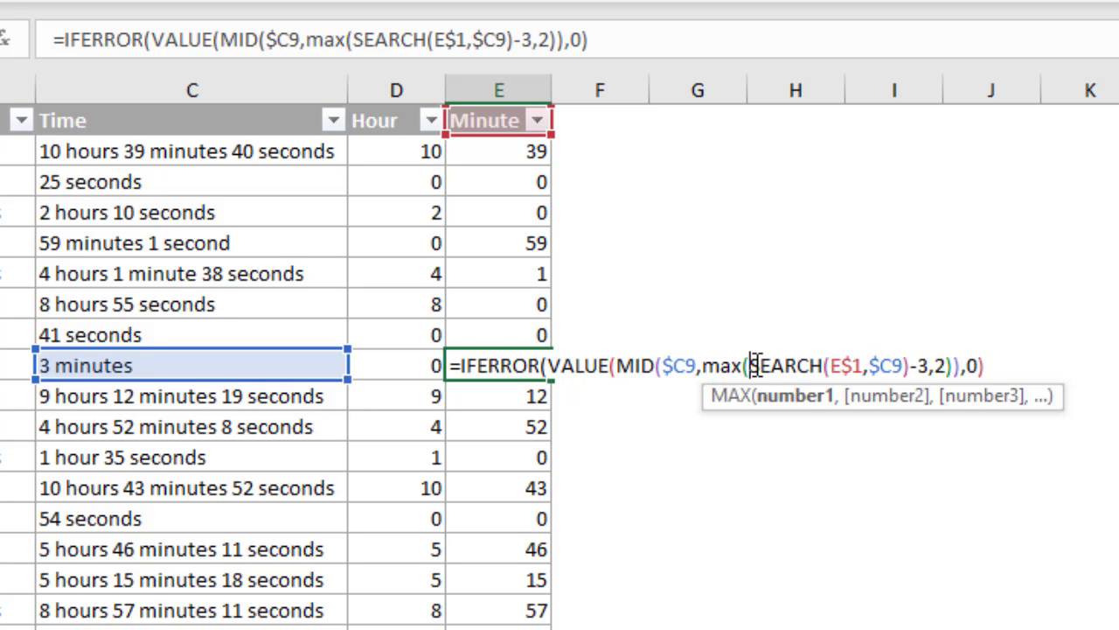
pyautogui.click(928, 365)
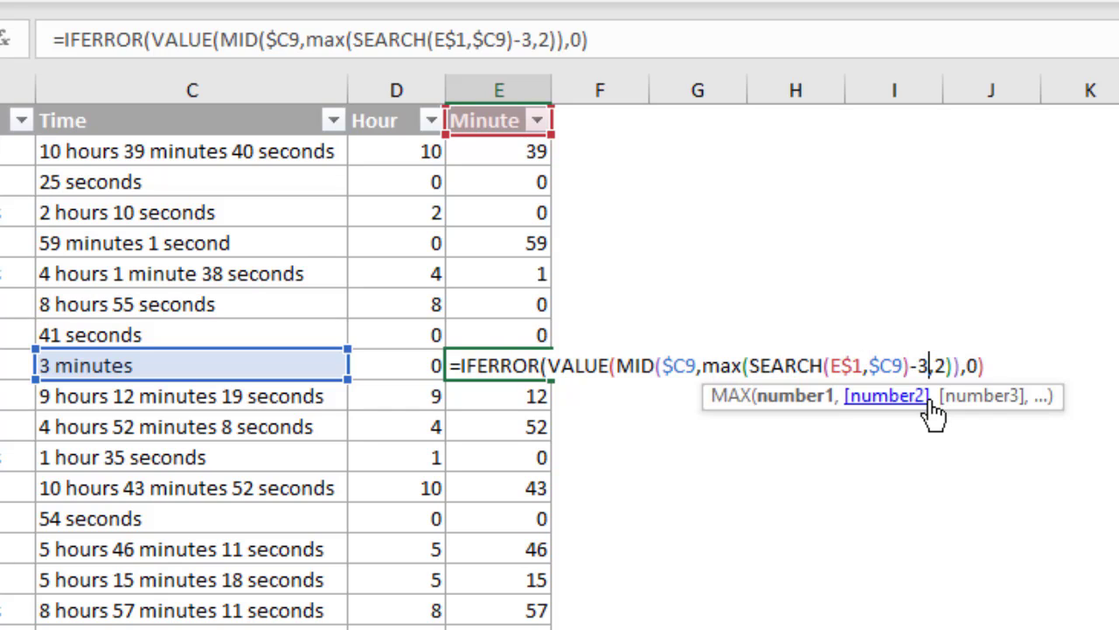
pyautogui.write(',')
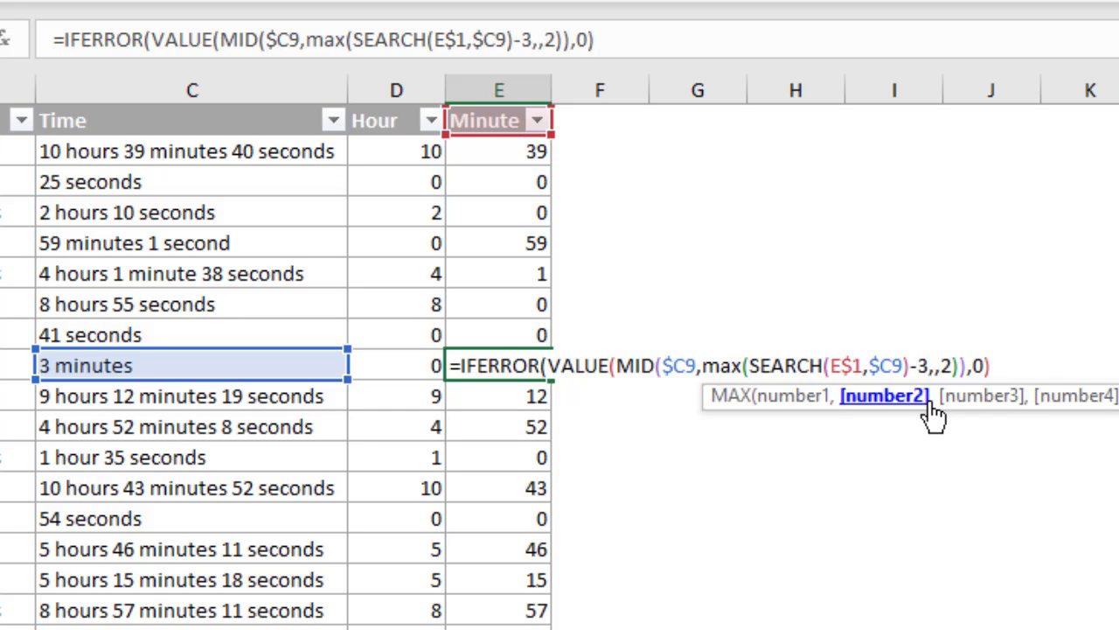
pyautogui.write('1')
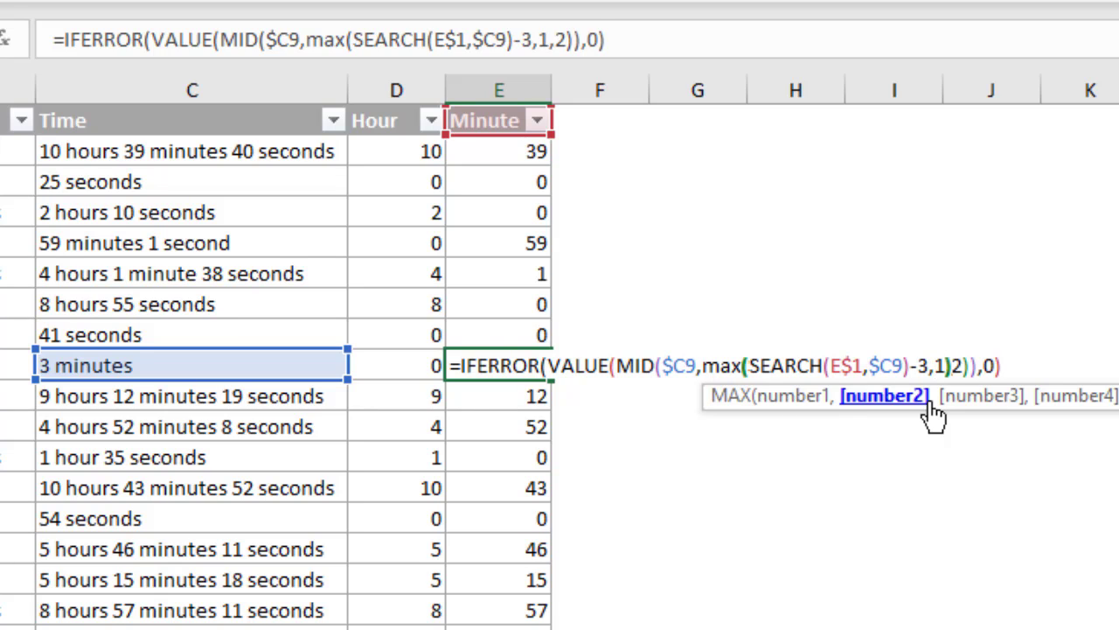
pyautogui.write(')')
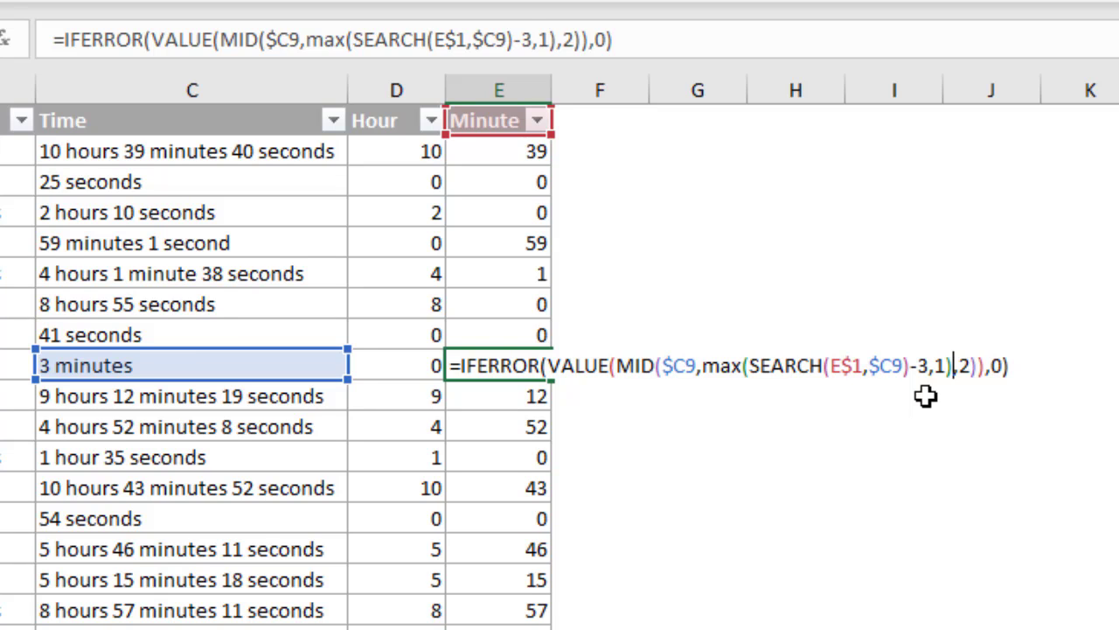
pyautogui.press('Return')
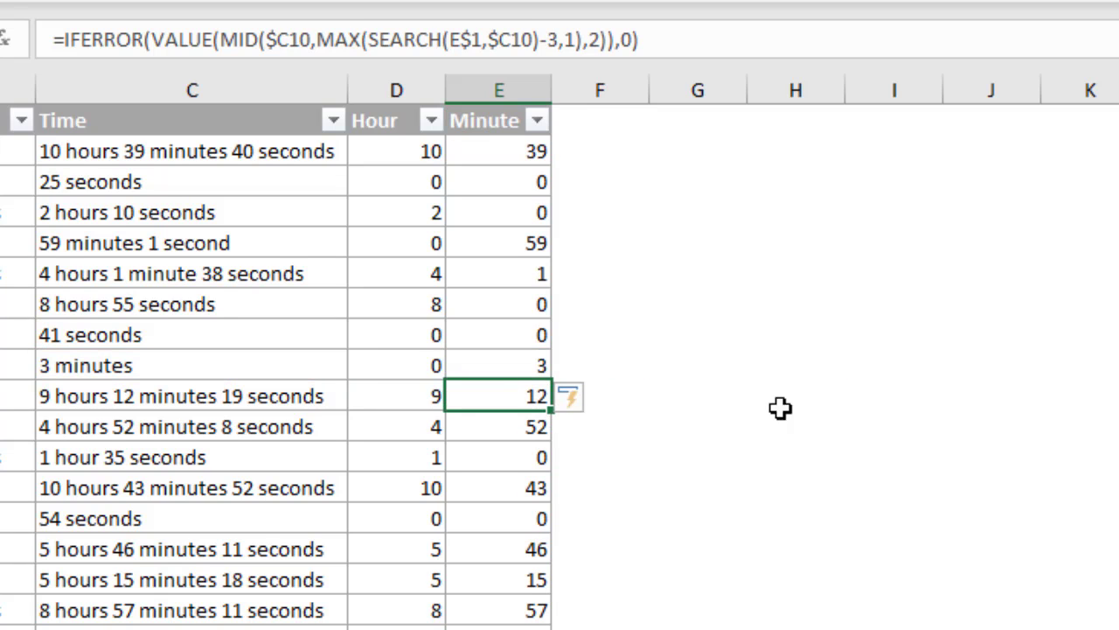
# Check the E9 and E10 formulas, then change C9 back to '13 minutes'
pyautogui.click(514, 366)
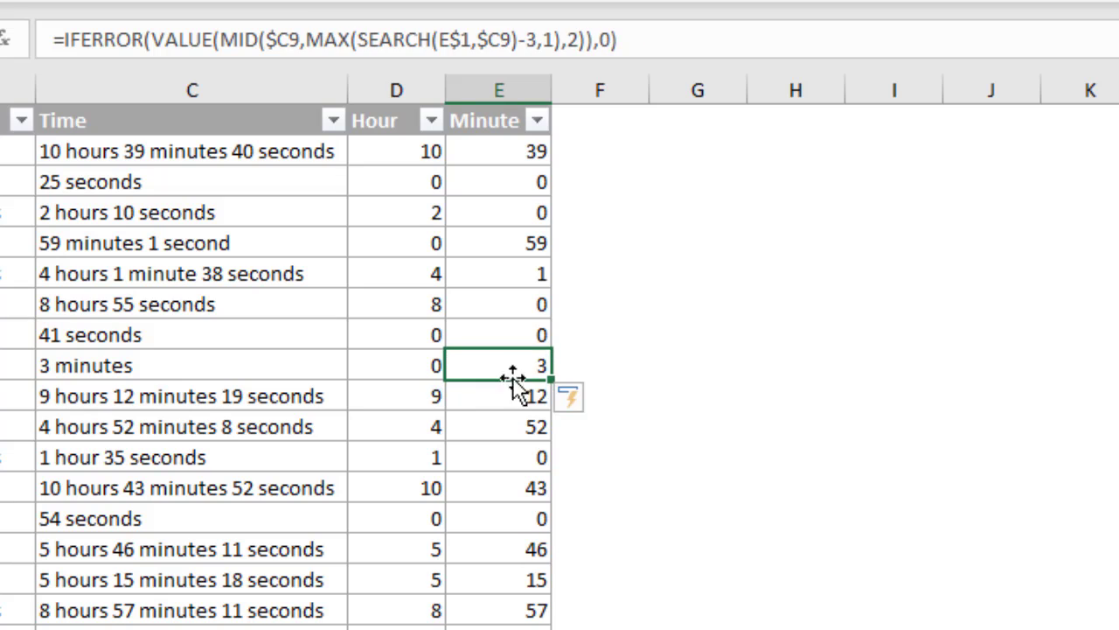
pyautogui.click(511, 396)
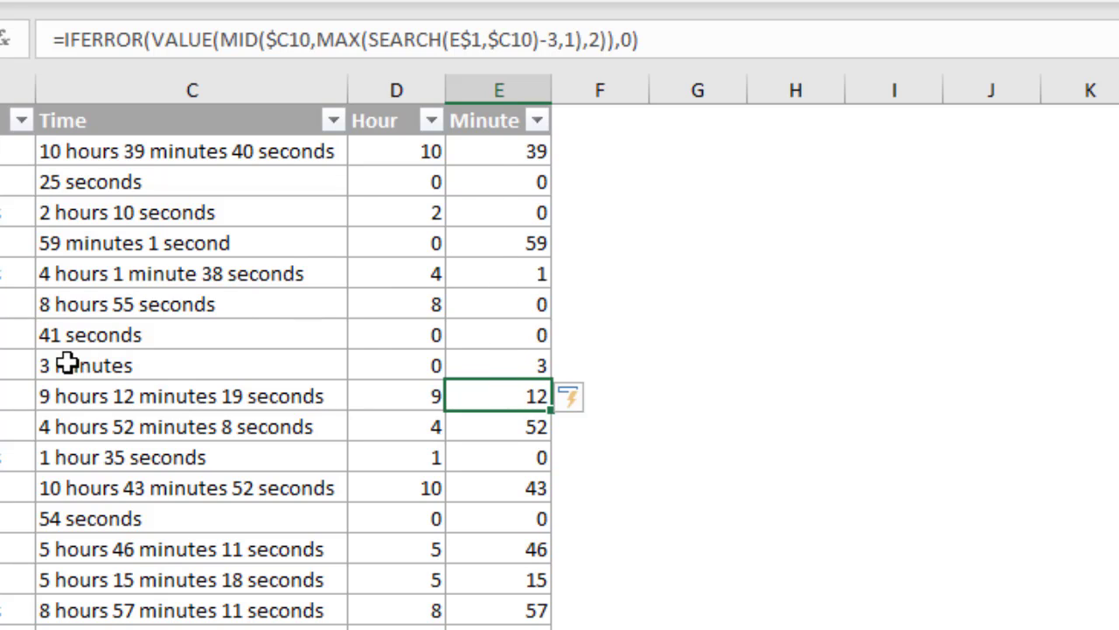
pyautogui.click(40, 367)
pyautogui.press('F2')
pyautogui.press('Home')
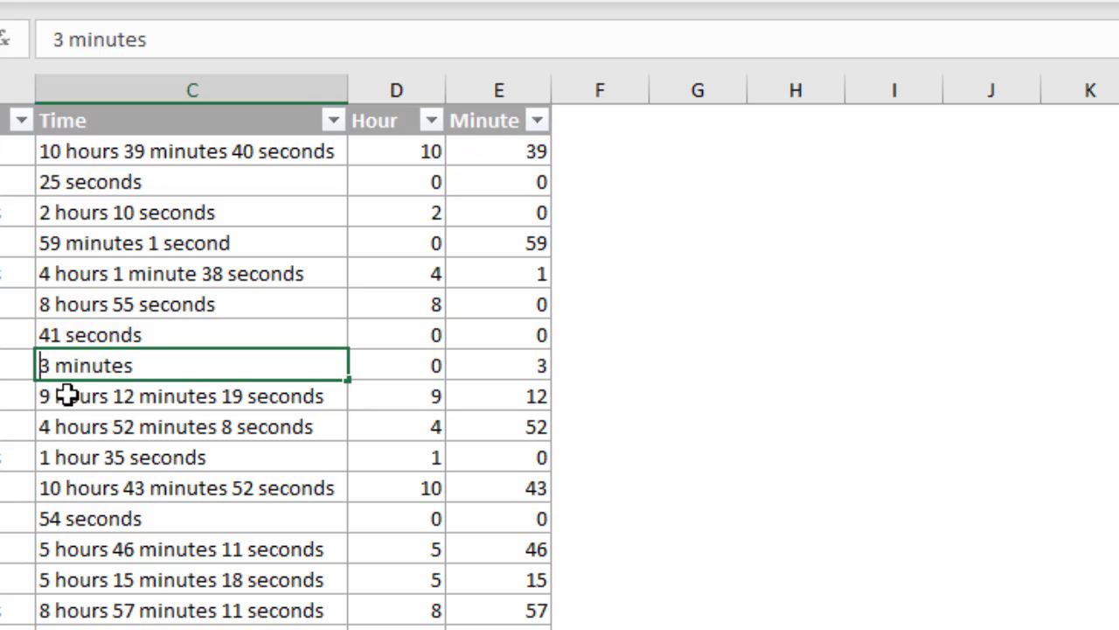
pyautogui.write('1')
pyautogui.press('Return')
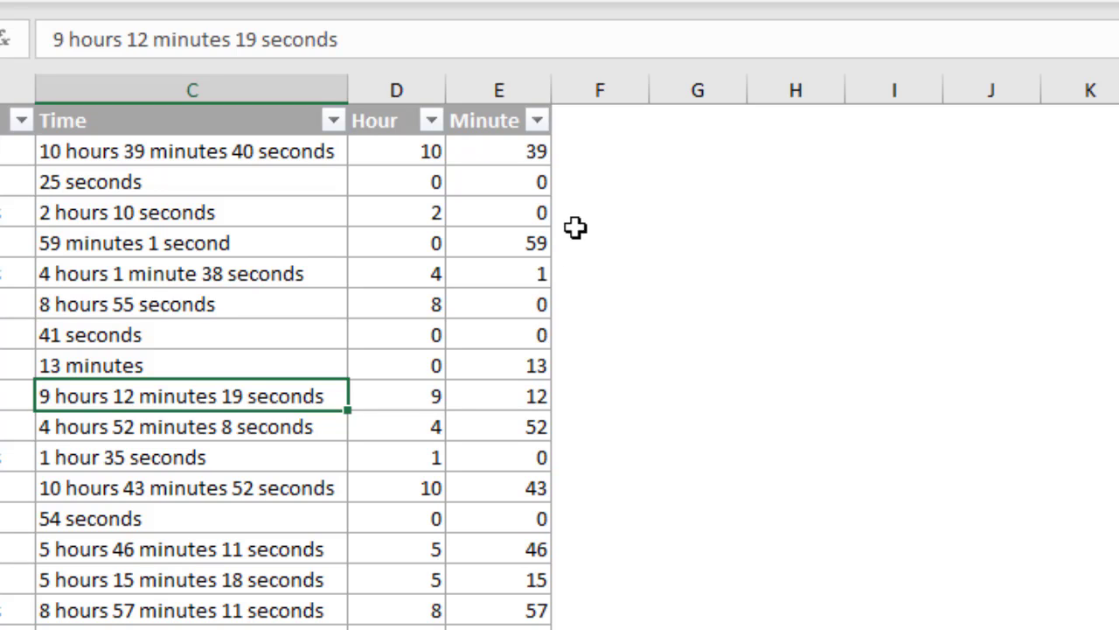
# Add a 'Second' header in F1 and paste E2's extraction formula into F2 to fill the column
pyautogui.doubleClick(595, 125)
pyautogui.write('Second')
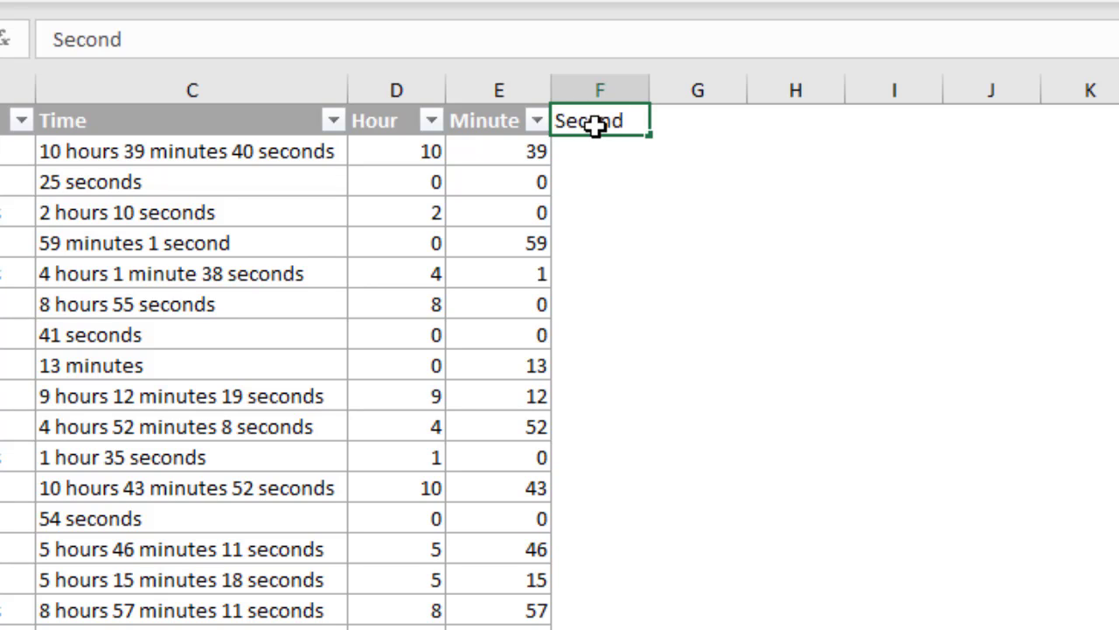
pyautogui.press('Return')
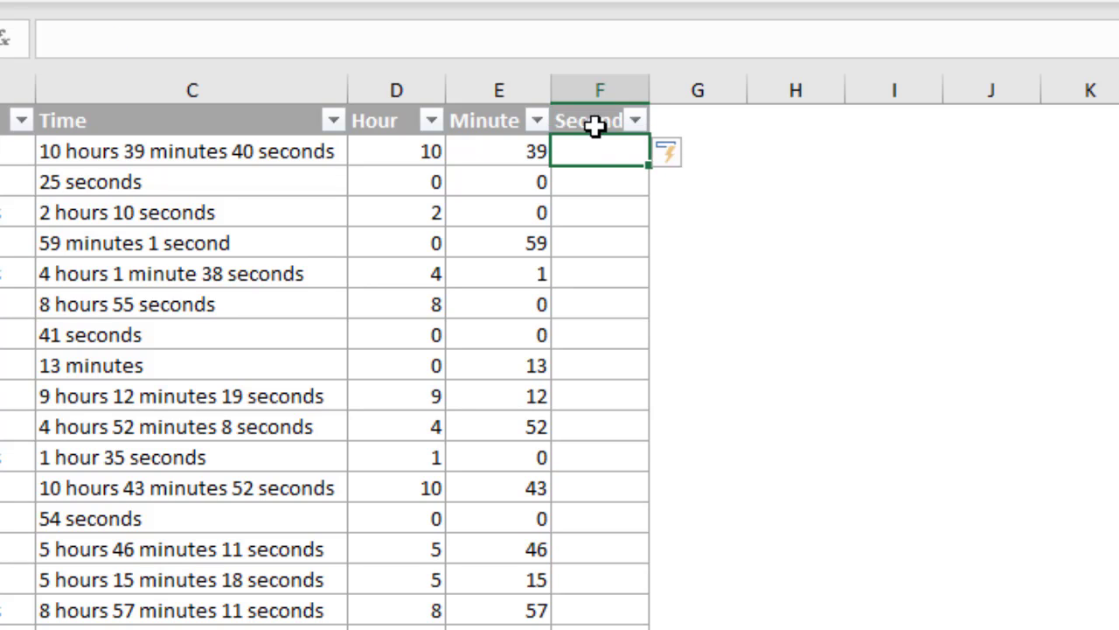
pyautogui.click(524, 151)
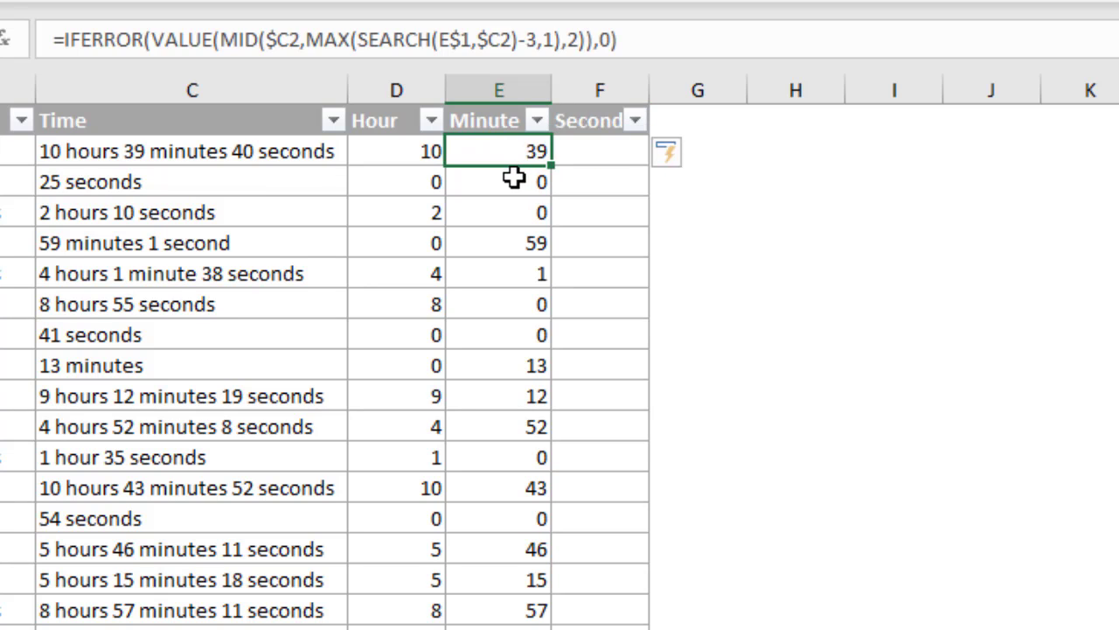
pyautogui.press('Right')
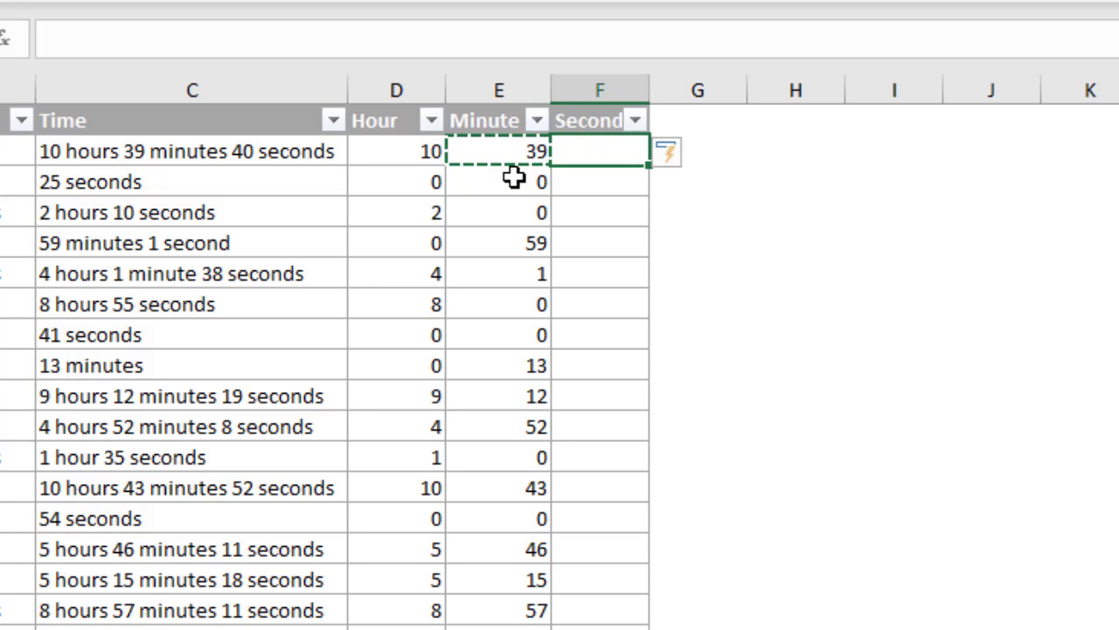
pyautogui.hotkey('ctrl', 'v')
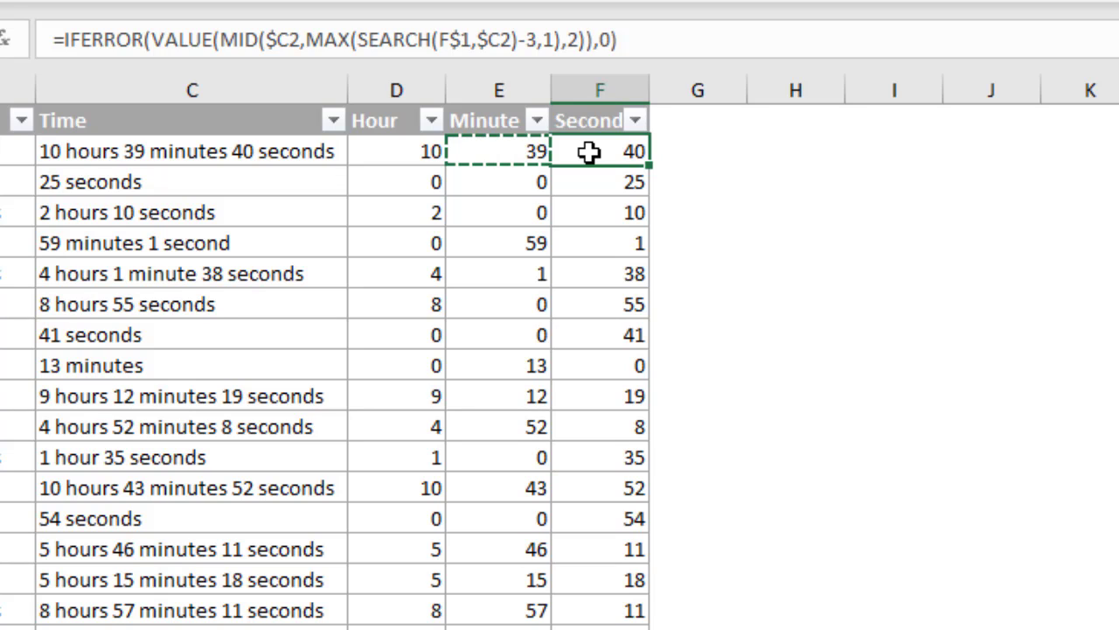
# Enter the header 'Time Value' in G1
pyautogui.click(687, 123)
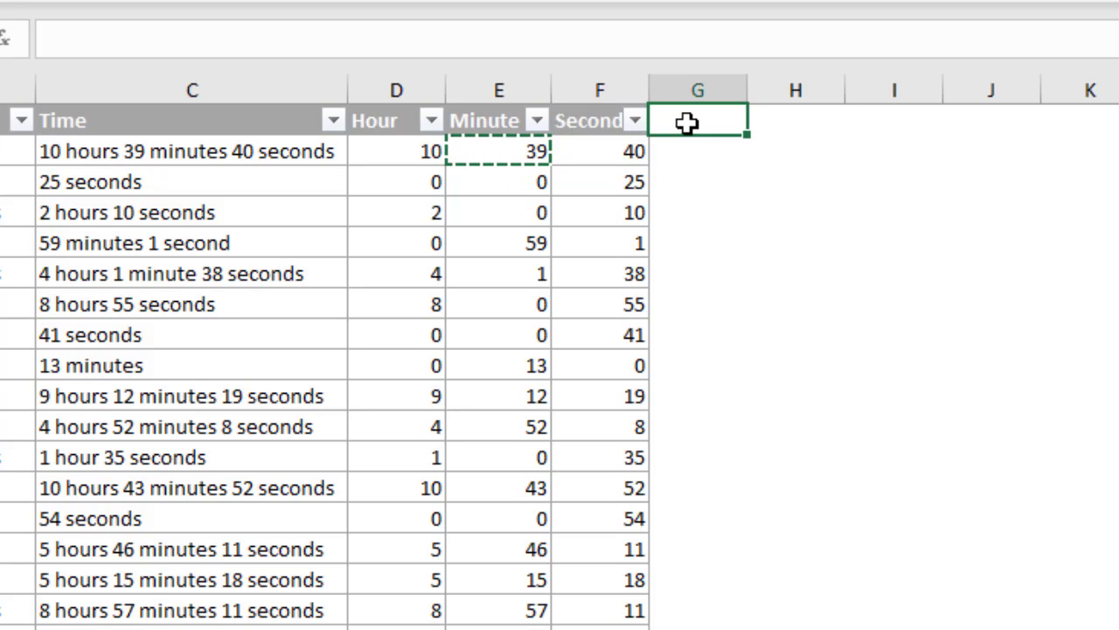
pyautogui.write('Time Value')
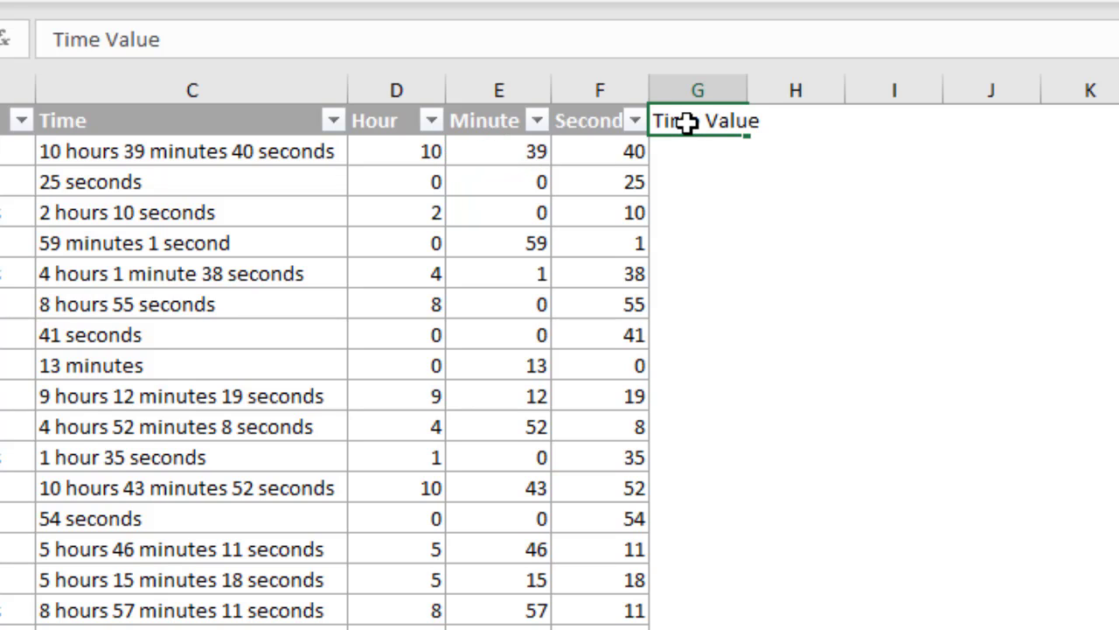
pyautogui.press('Return')
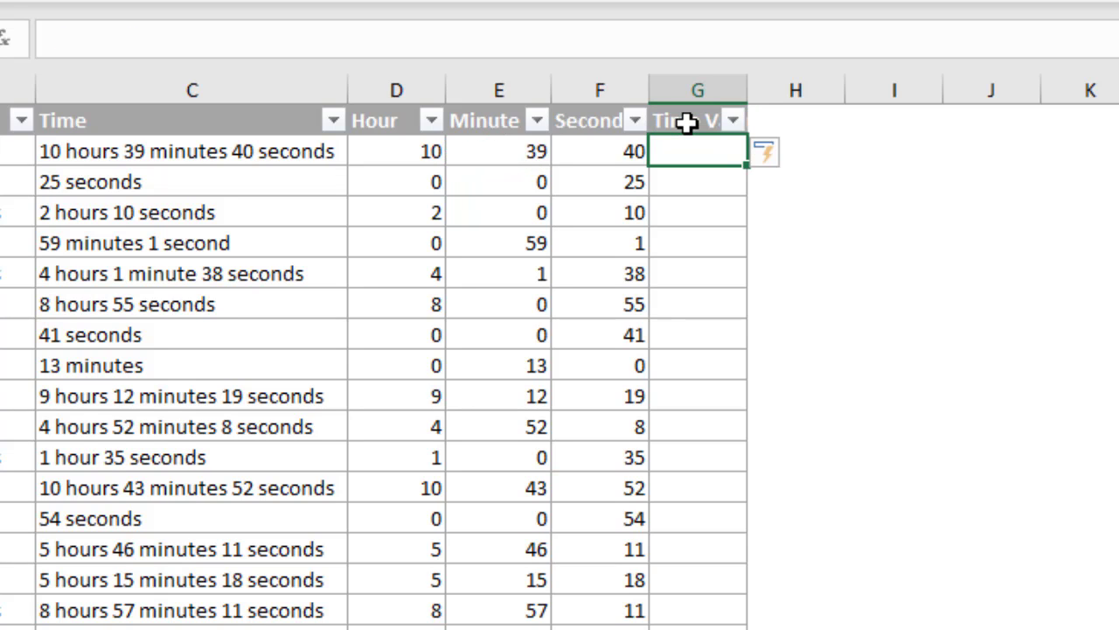
# Enter =TIME(D2,E2,F2) in G2 so column G fills with combined times
pyautogui.write('=time')
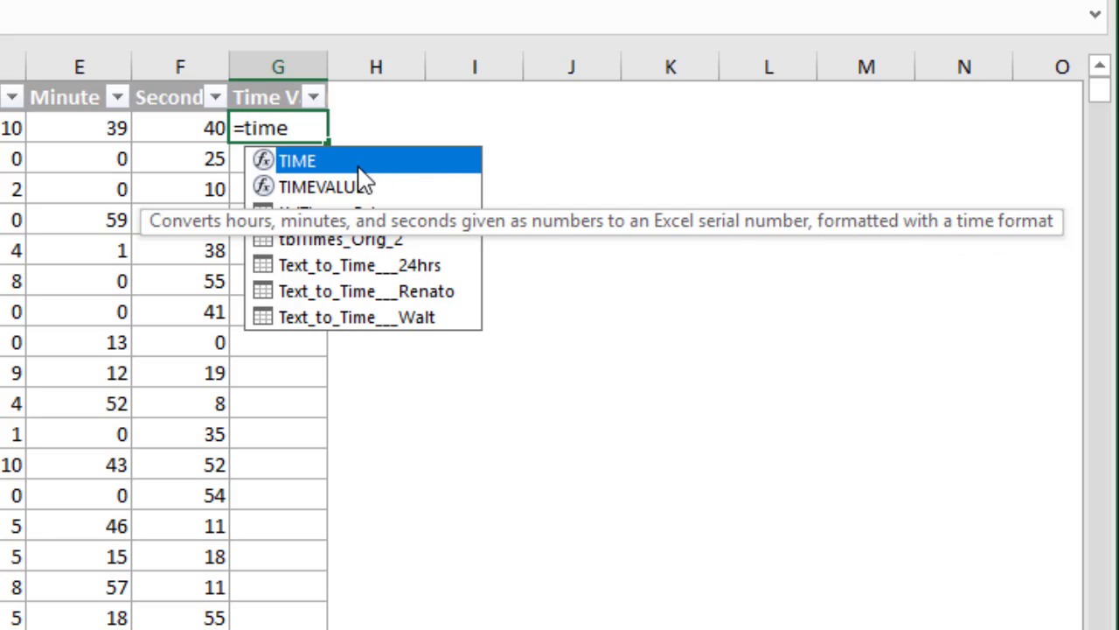
pyautogui.press('Tab')
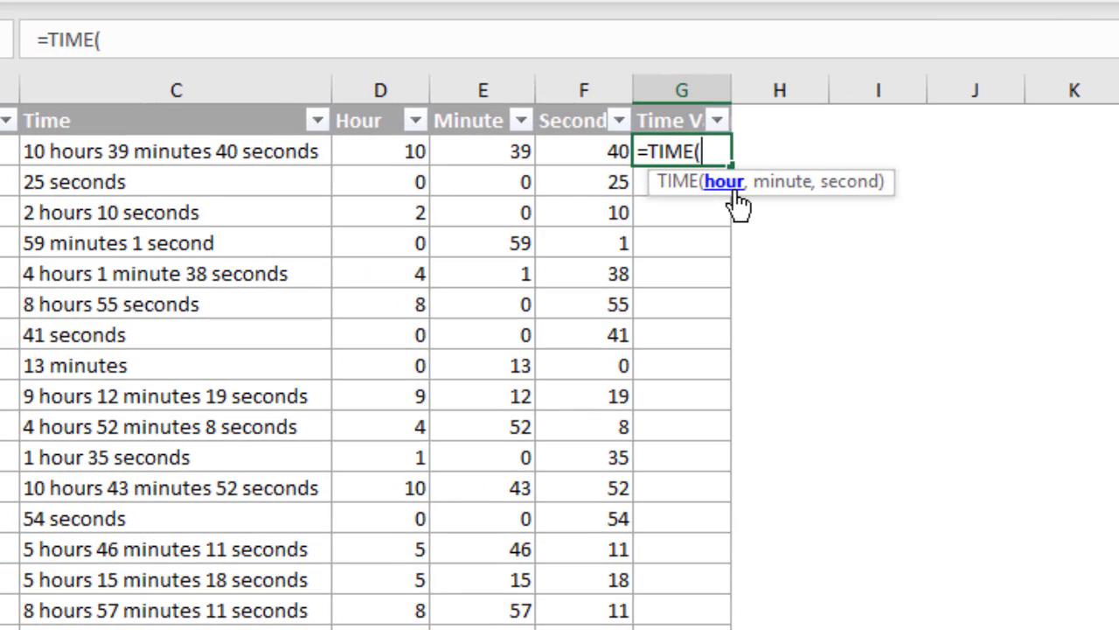
pyautogui.click(395, 151)
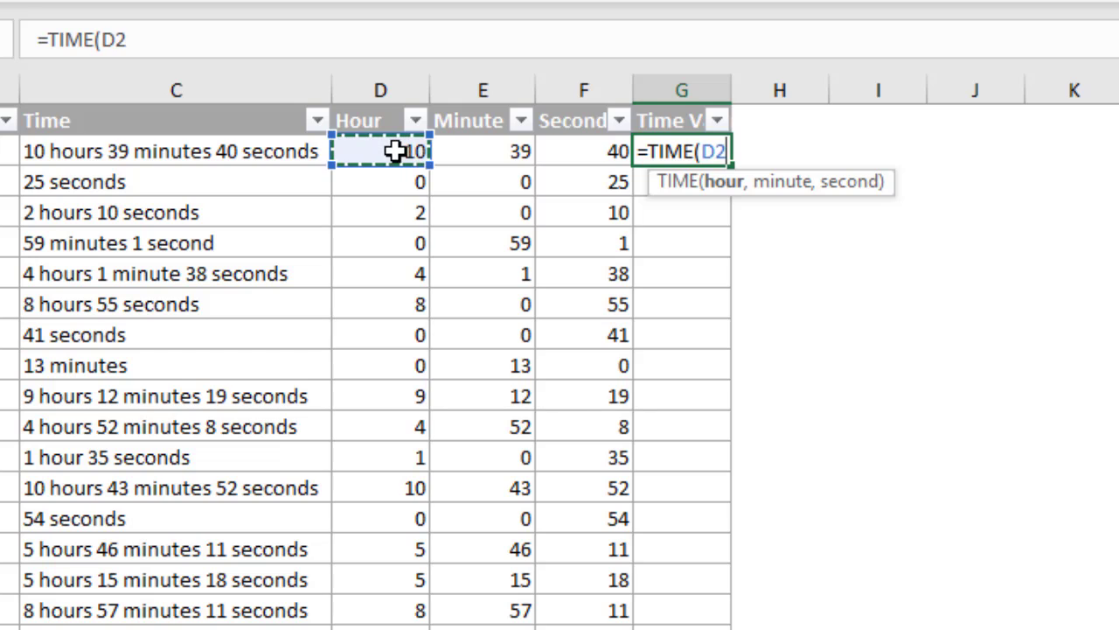
pyautogui.write(',')
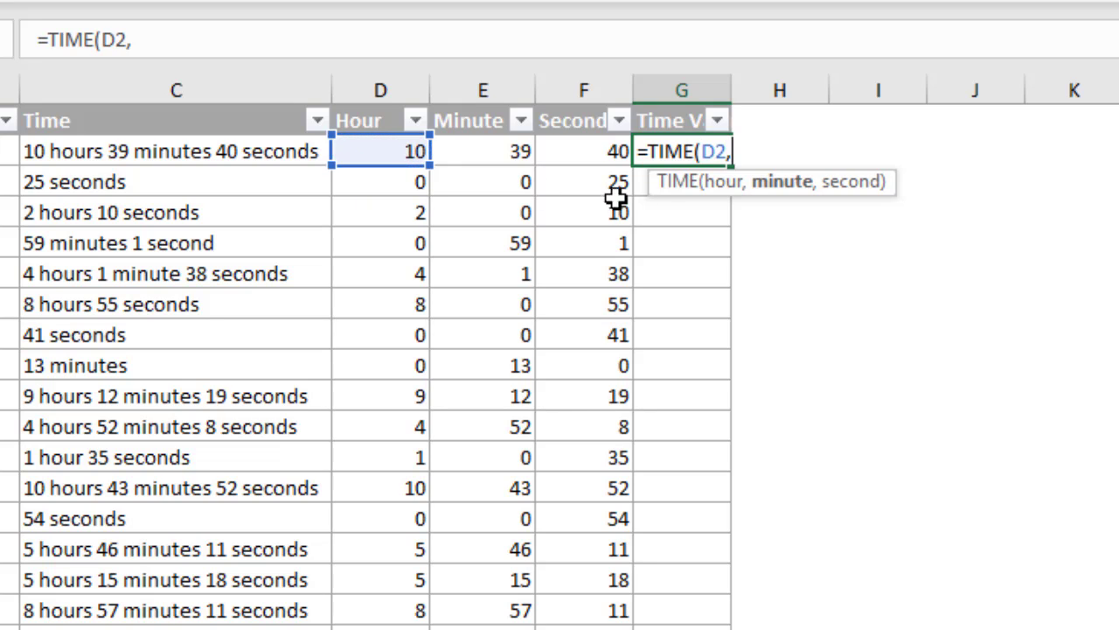
pyautogui.click(506, 151)
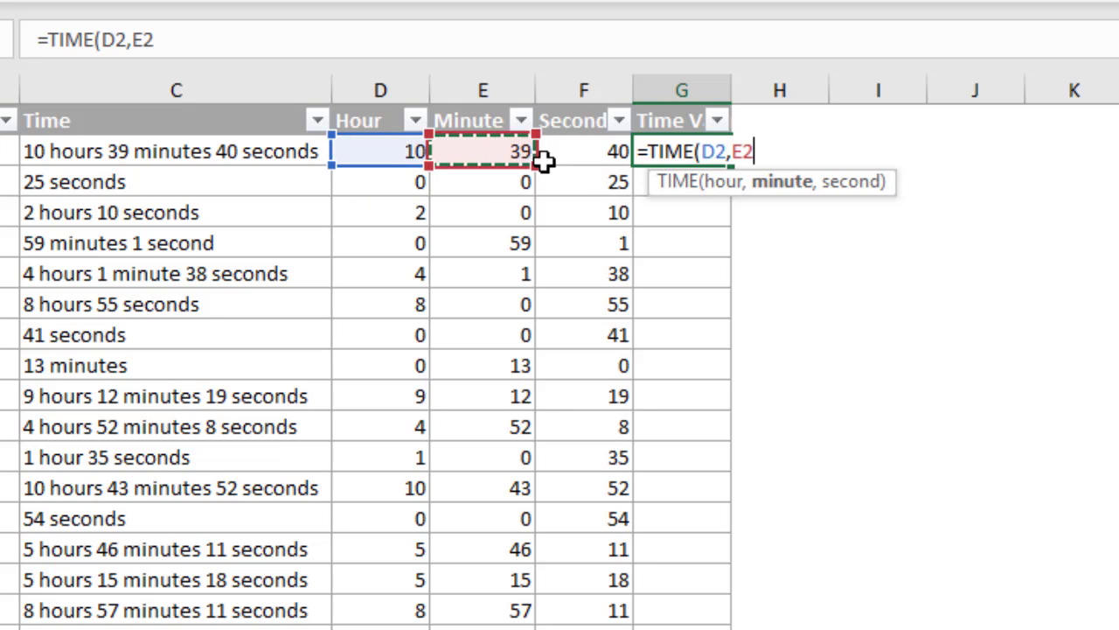
pyautogui.write(',')
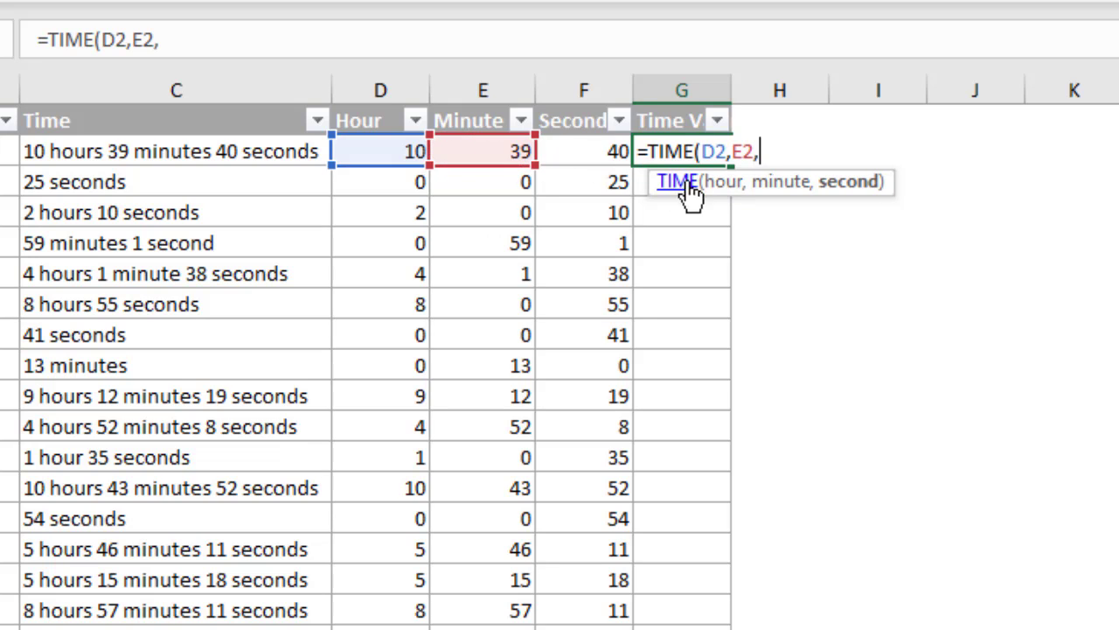
pyautogui.click(583, 153)
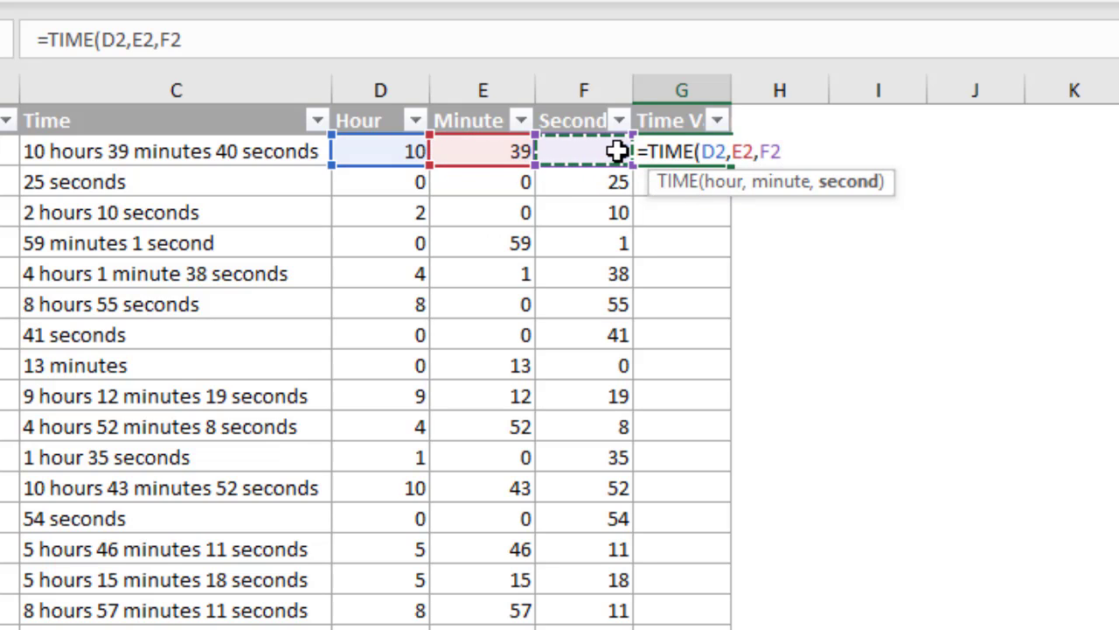
pyautogui.write(')')
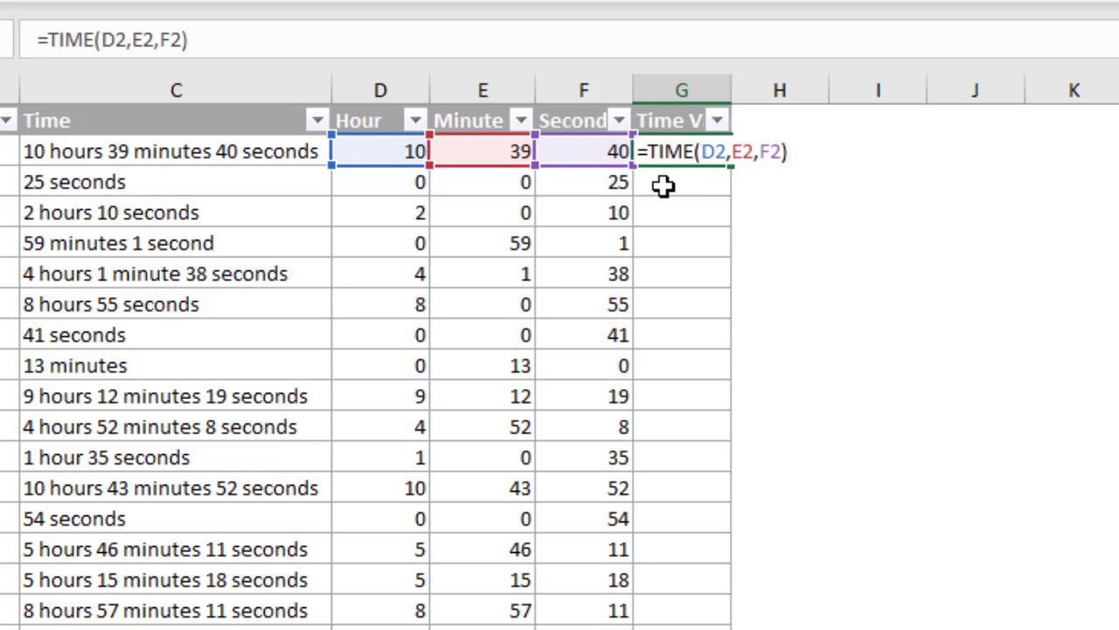
pyautogui.press('Return')
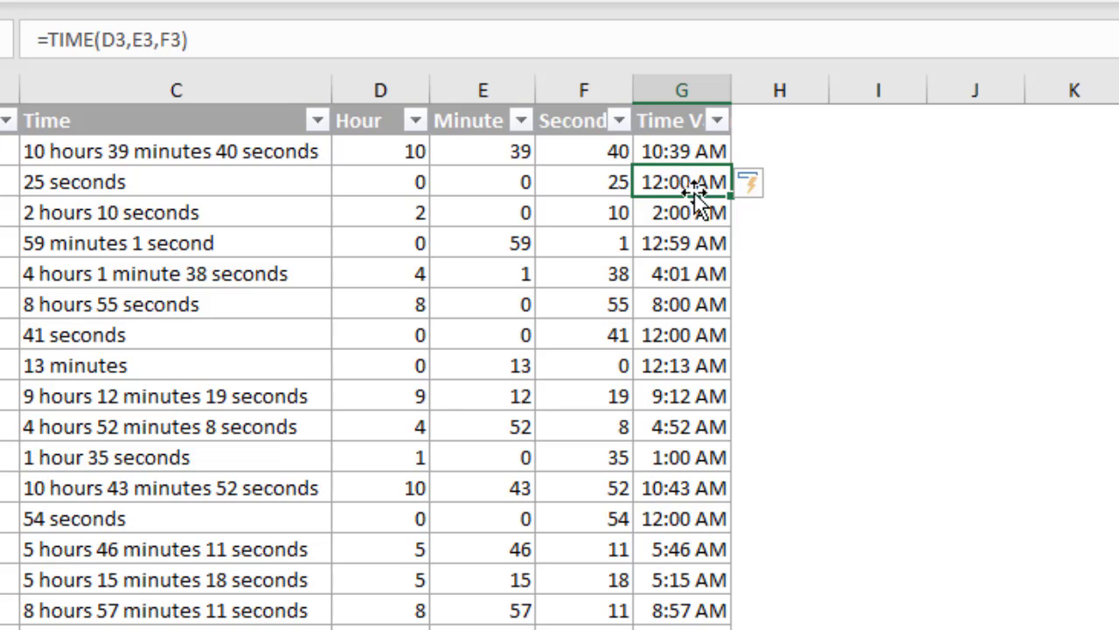
# Apply the custom h:mm:ss number format to the whole Time Value column G
pyautogui.click(662, 155)
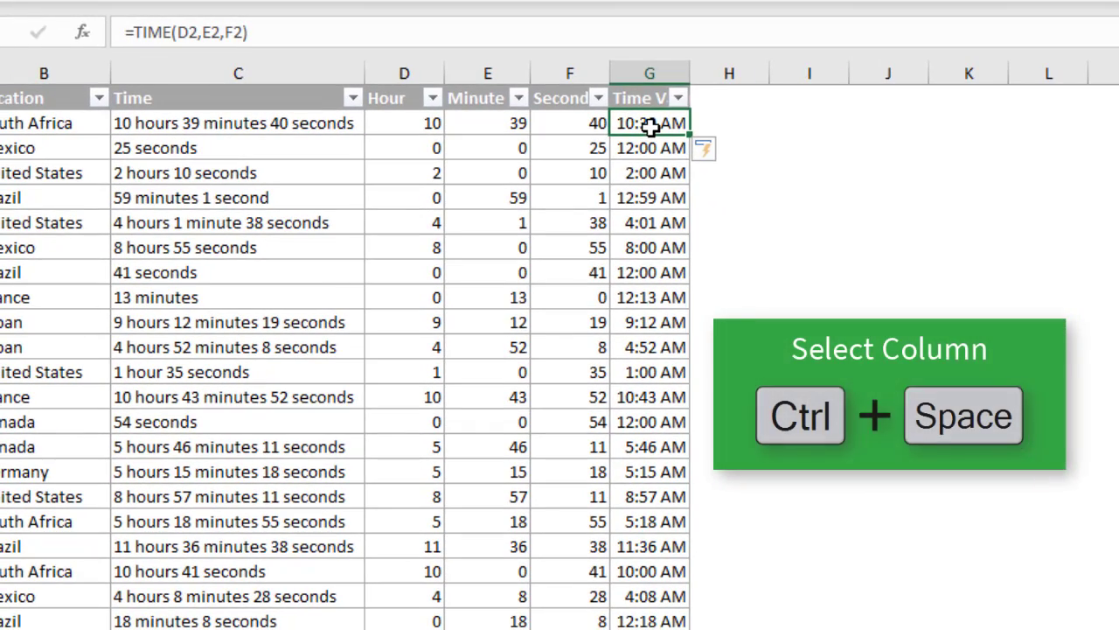
pyautogui.hotkey('ctrl', 'space')
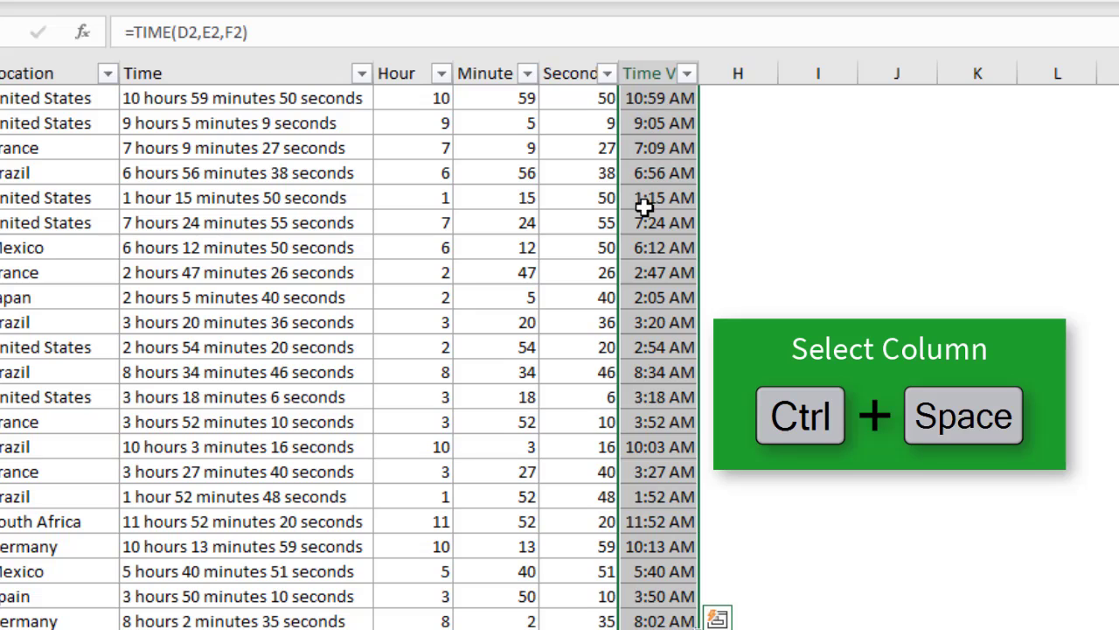
pyautogui.rightClick(656, 566)
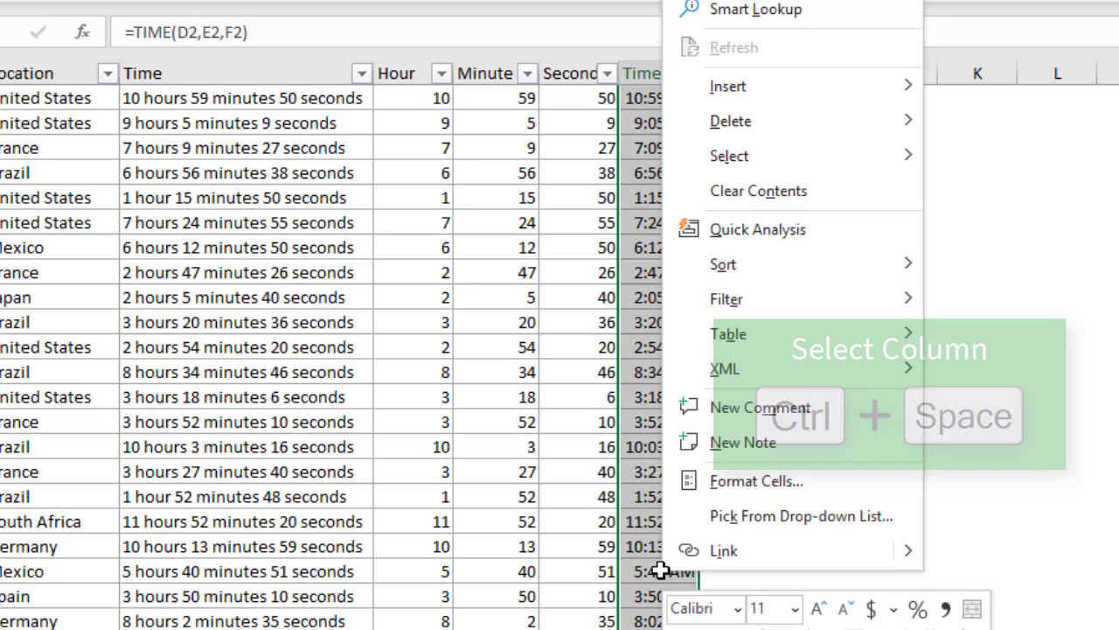
pyautogui.click(700, 485)
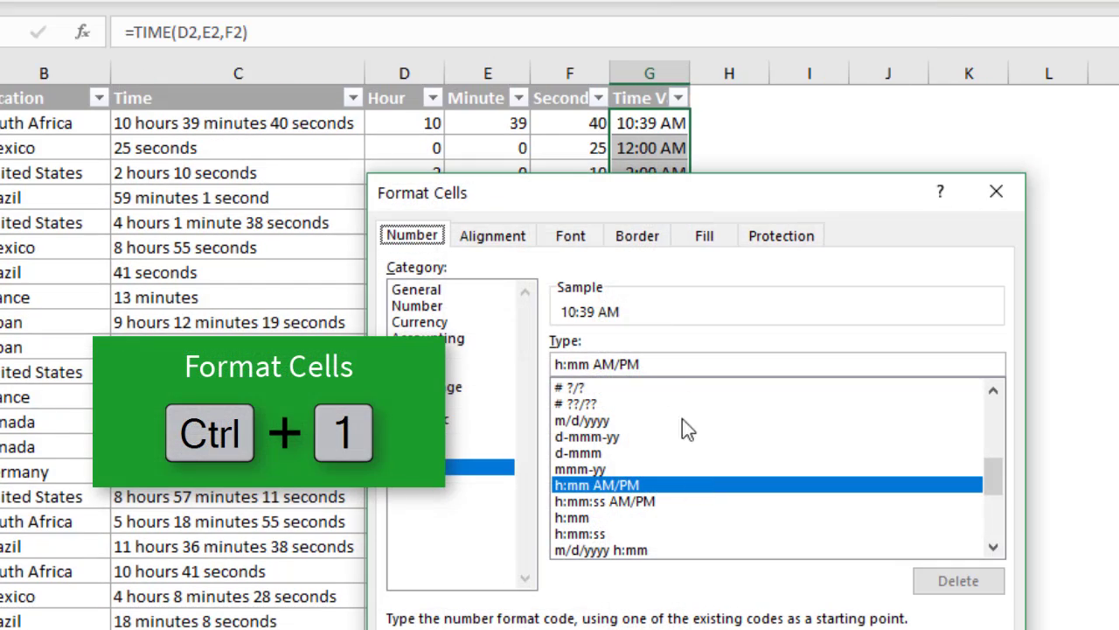
pyautogui.moveTo(641, 199); pyautogui.dragTo(642, 16)
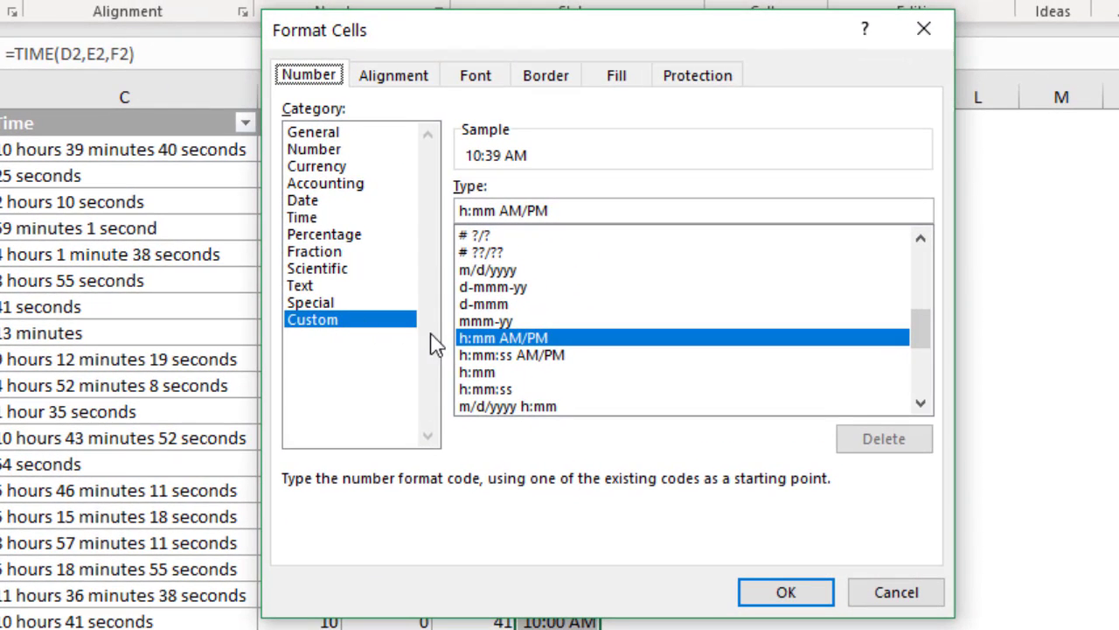
pyautogui.click(472, 389)
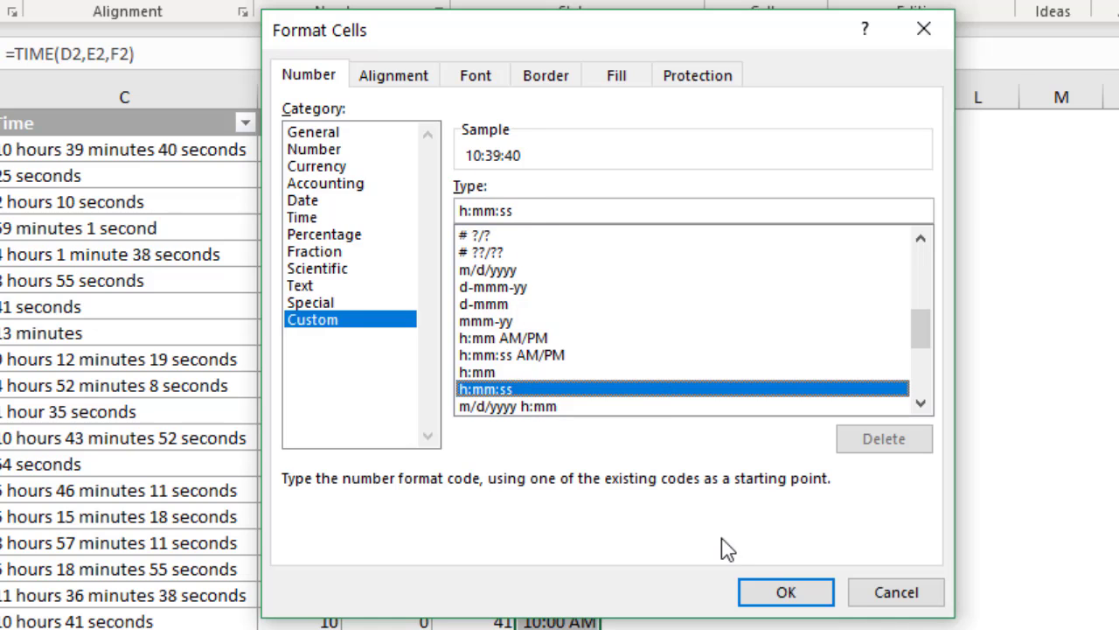
pyautogui.click(778, 592)
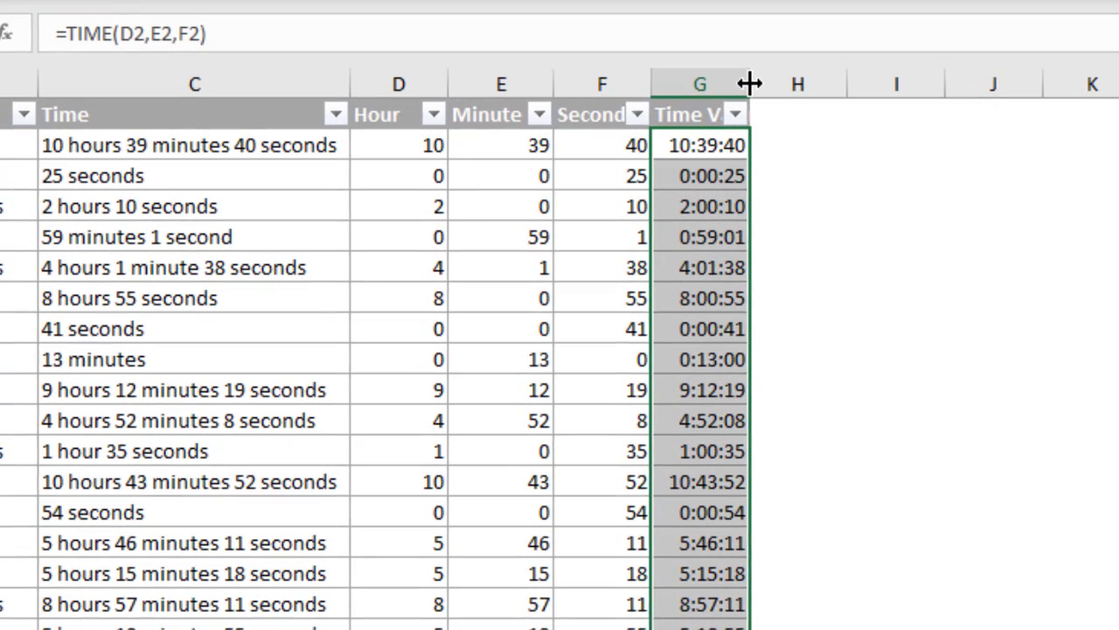
# Autofit column G to its Time Value header, then review the formulas in F2 and G2
pyautogui.doubleClick(749, 83)
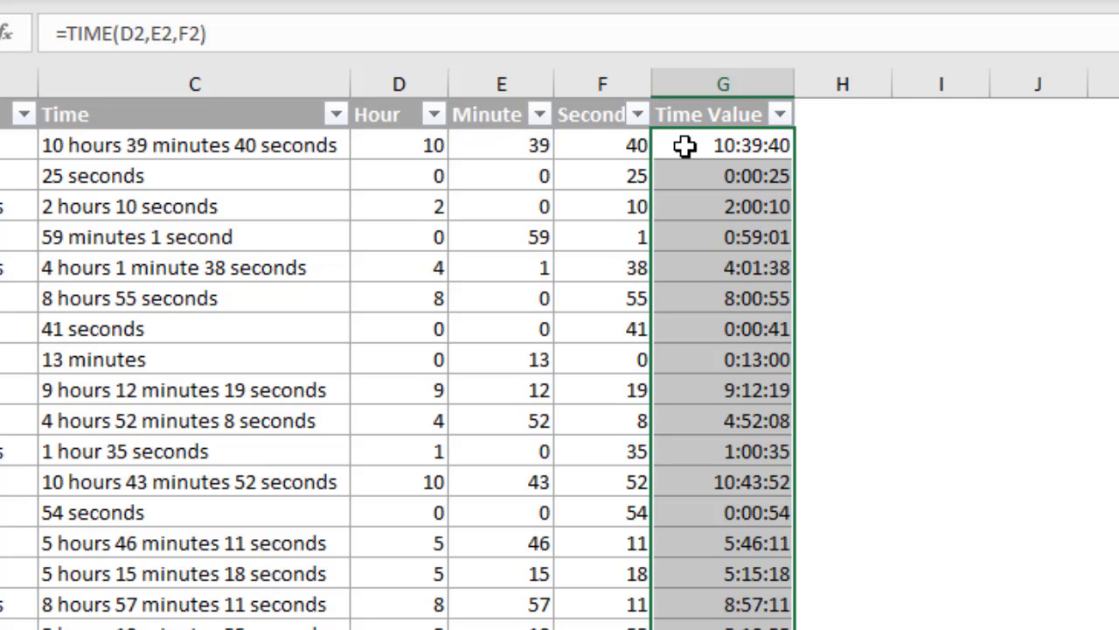
pyautogui.click(620, 146)
pyautogui.press('F2')
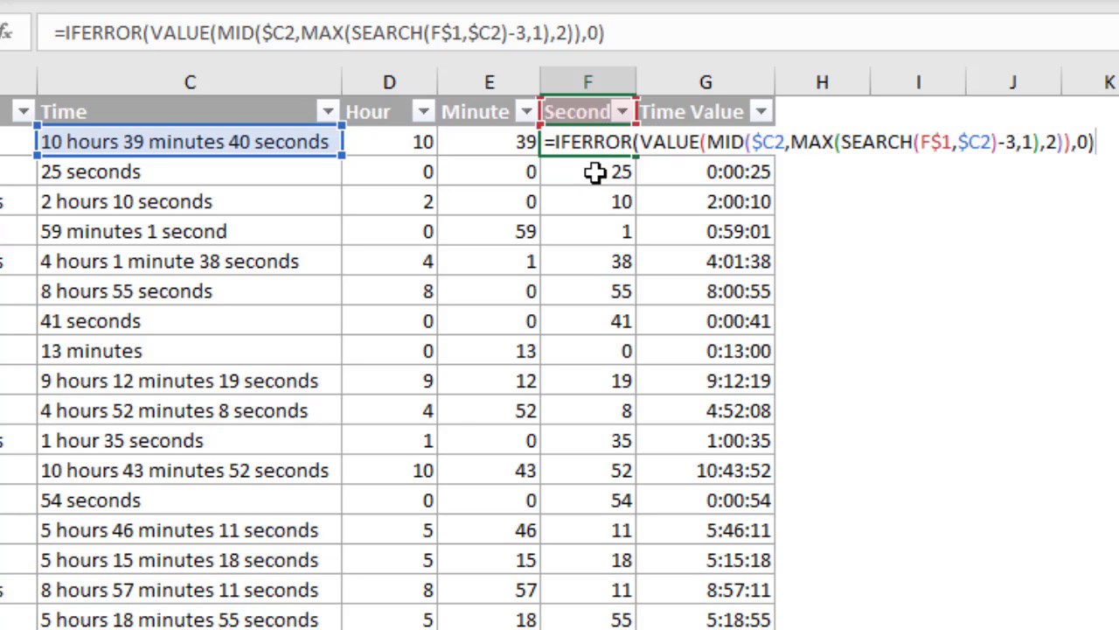
pyautogui.hotkey('ctrl', 'Return')
pyautogui.click(691, 144)
pyautogui.press('F2')
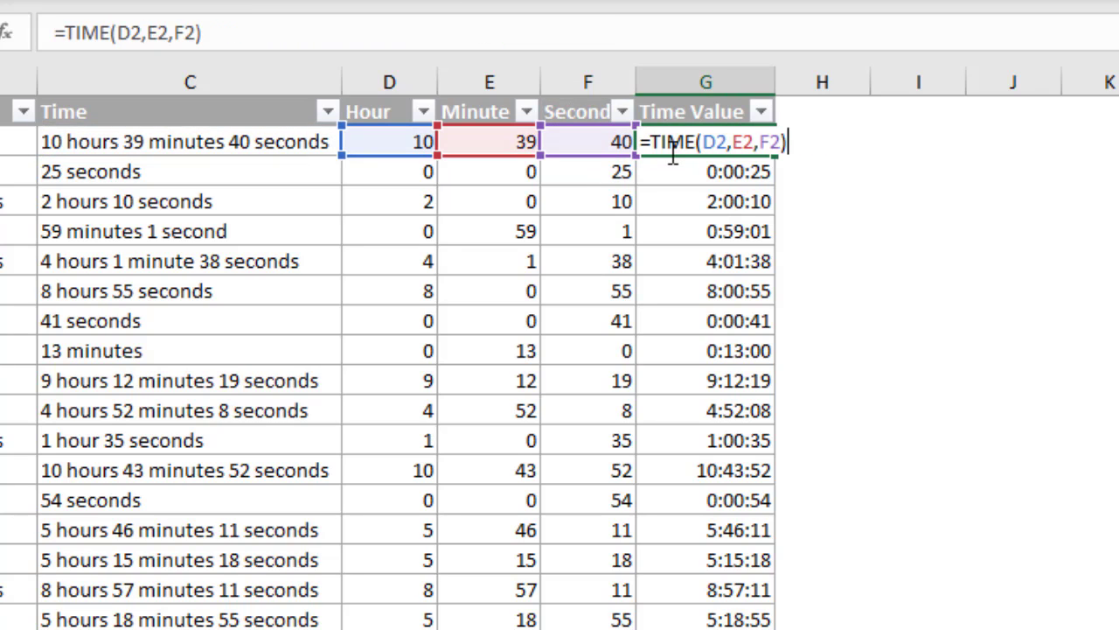